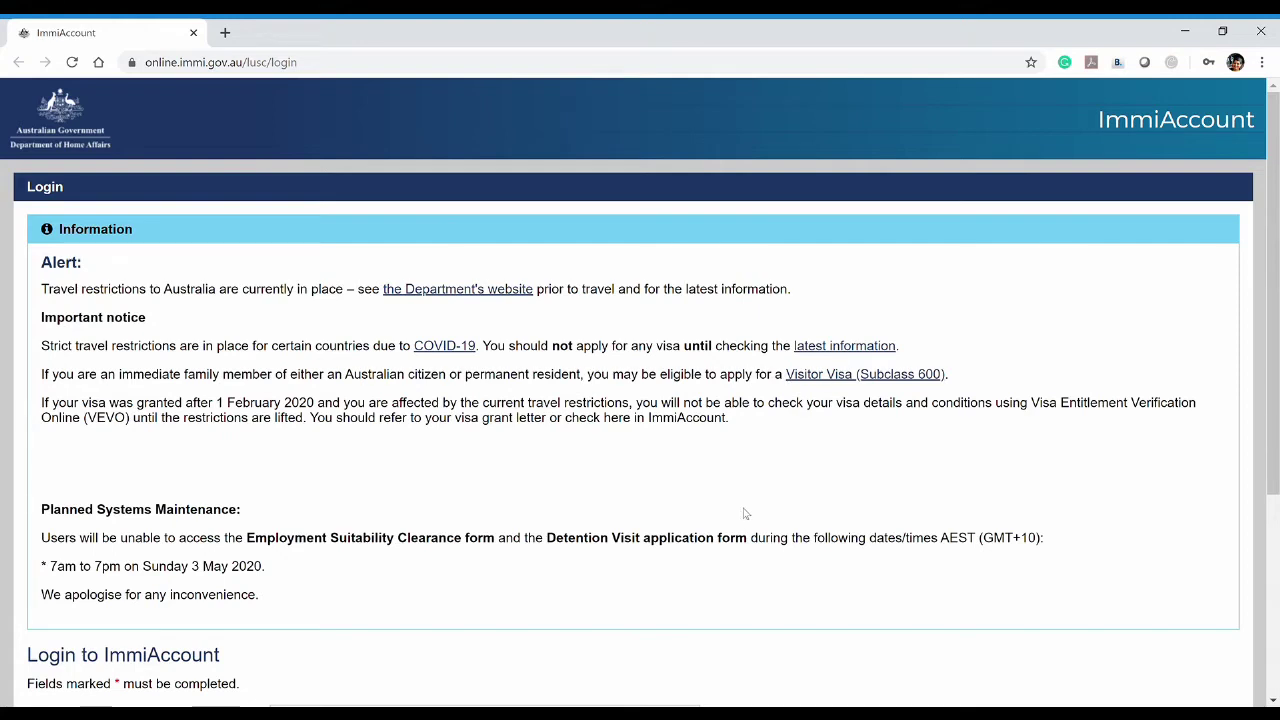
Enter the account e-mail address as the ImmiAccount username
scroll(744, 513, down, 3)
click(478, 404)
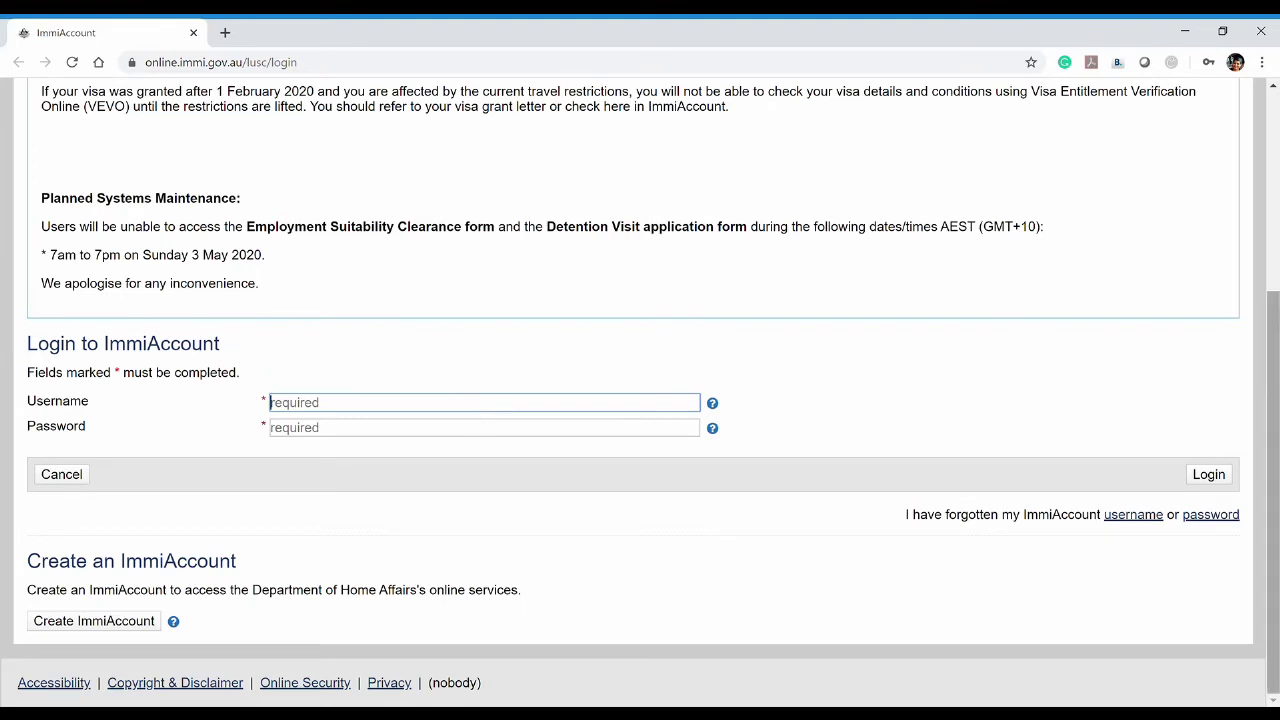
text(oliver)
key(Return)
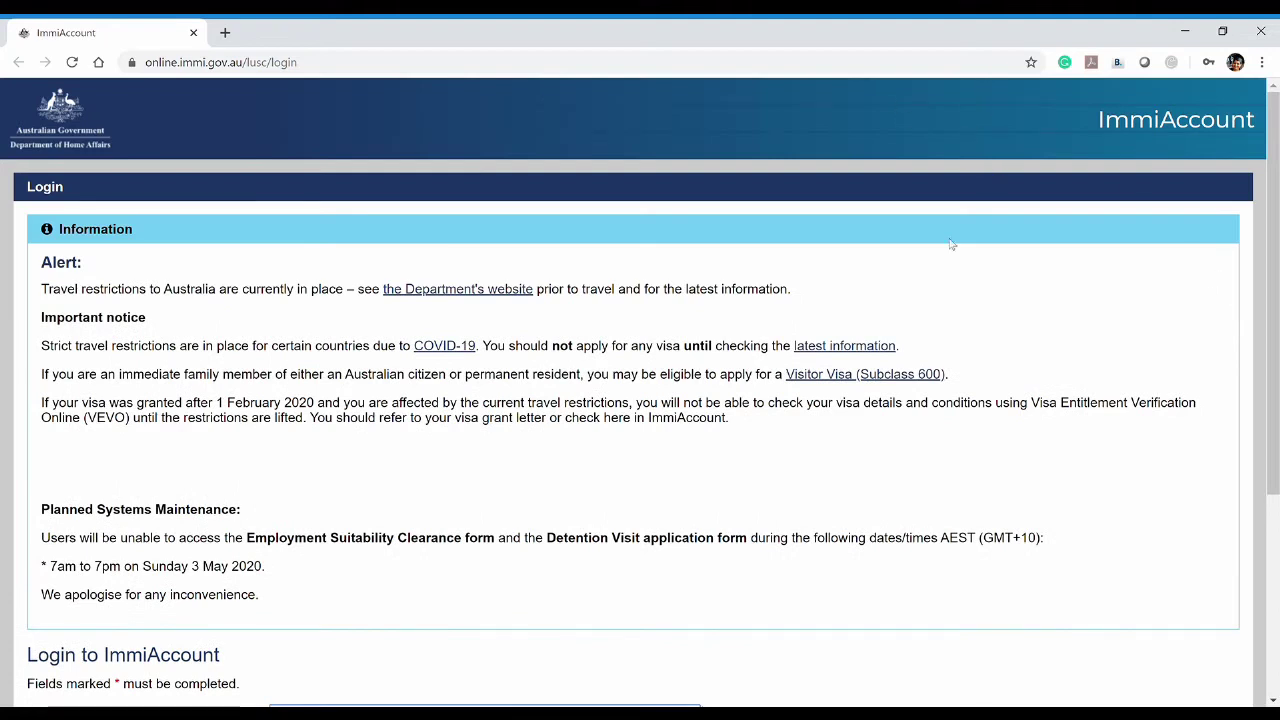
scroll(1035, 372, down, 2)
scroll(1035, 372, down, 1)
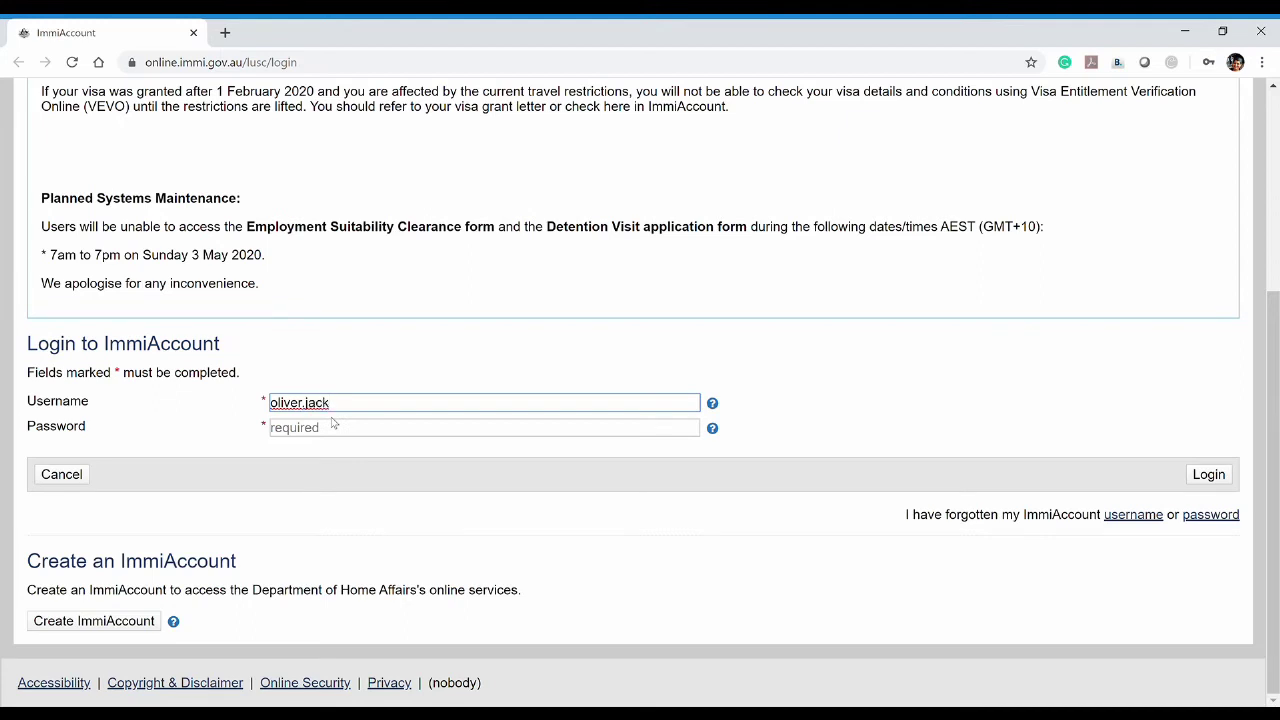
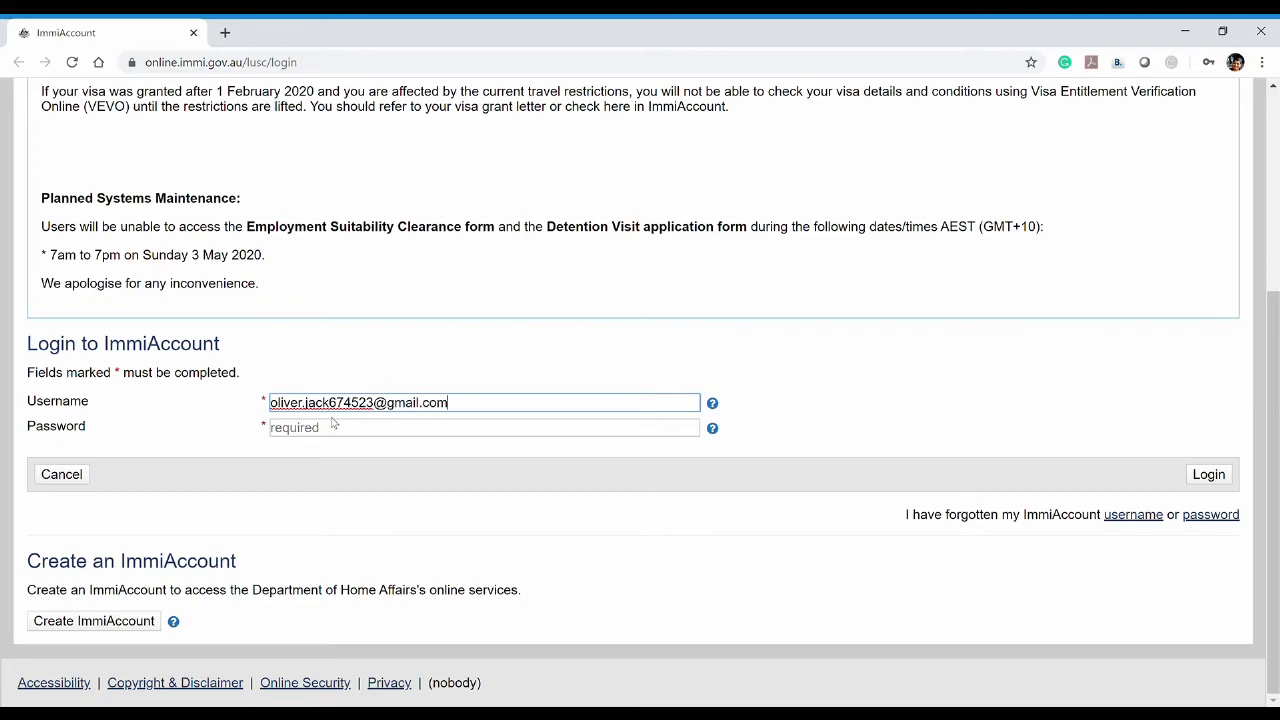
Enter the account password and log in
click(342, 436)
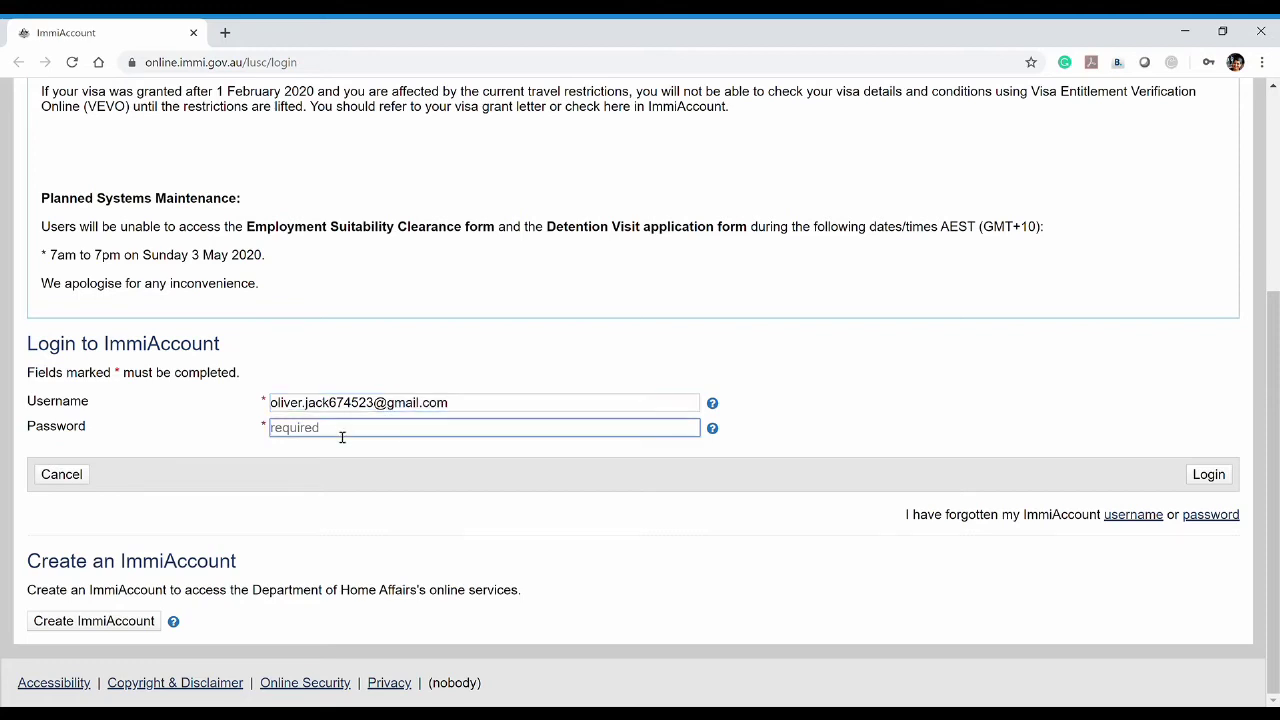
text(•)
click(506, 536)
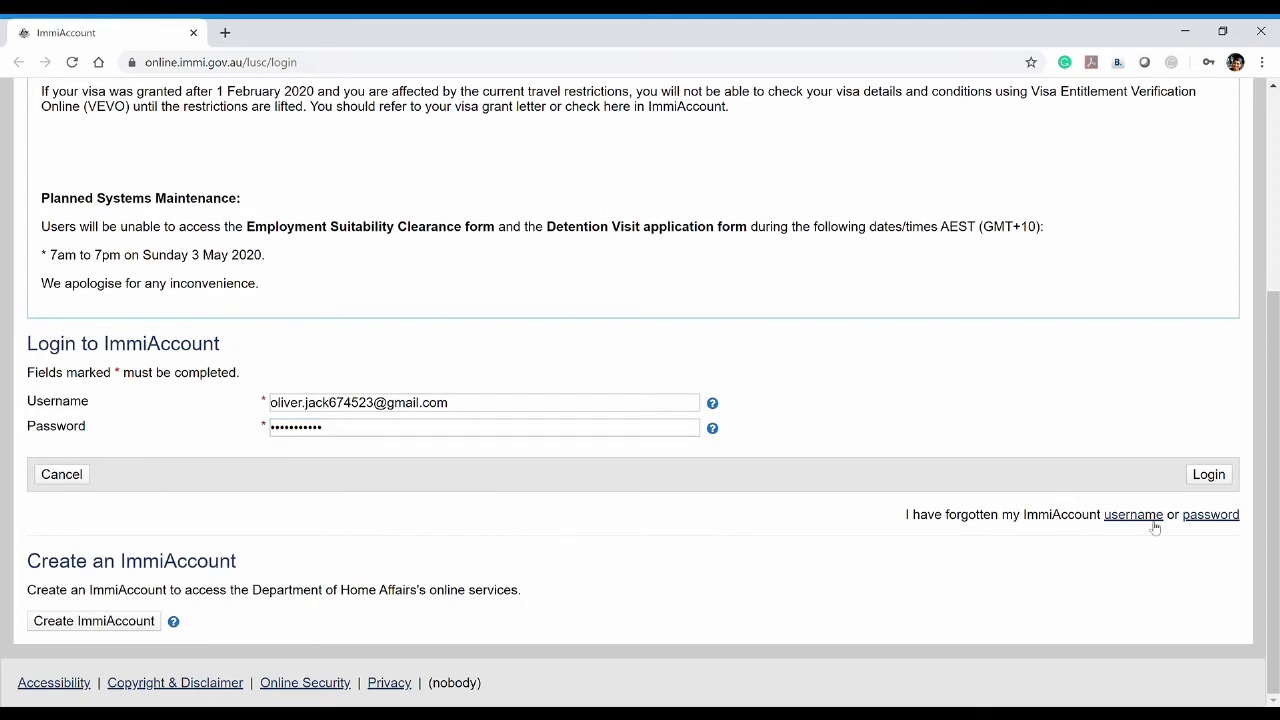
click(1208, 475)
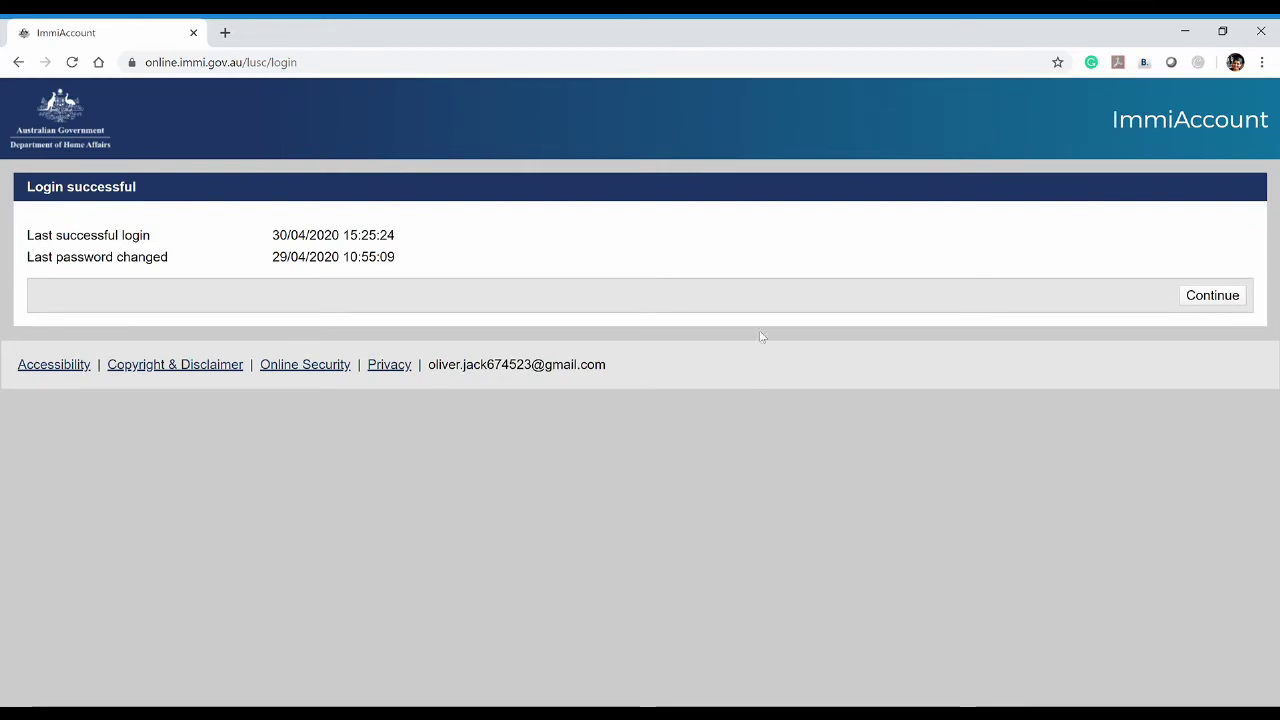
Start a new Visitor Visa (600) application from the Visitor category
click(1212, 302)
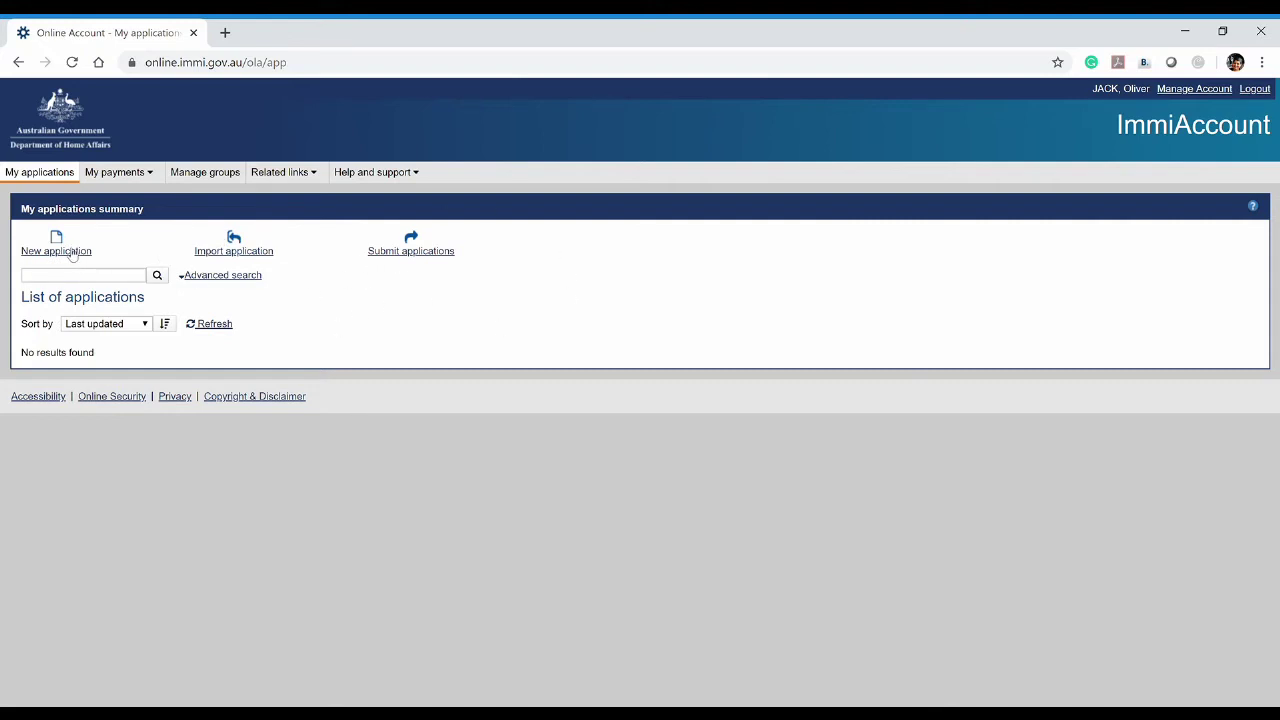
click(62, 245)
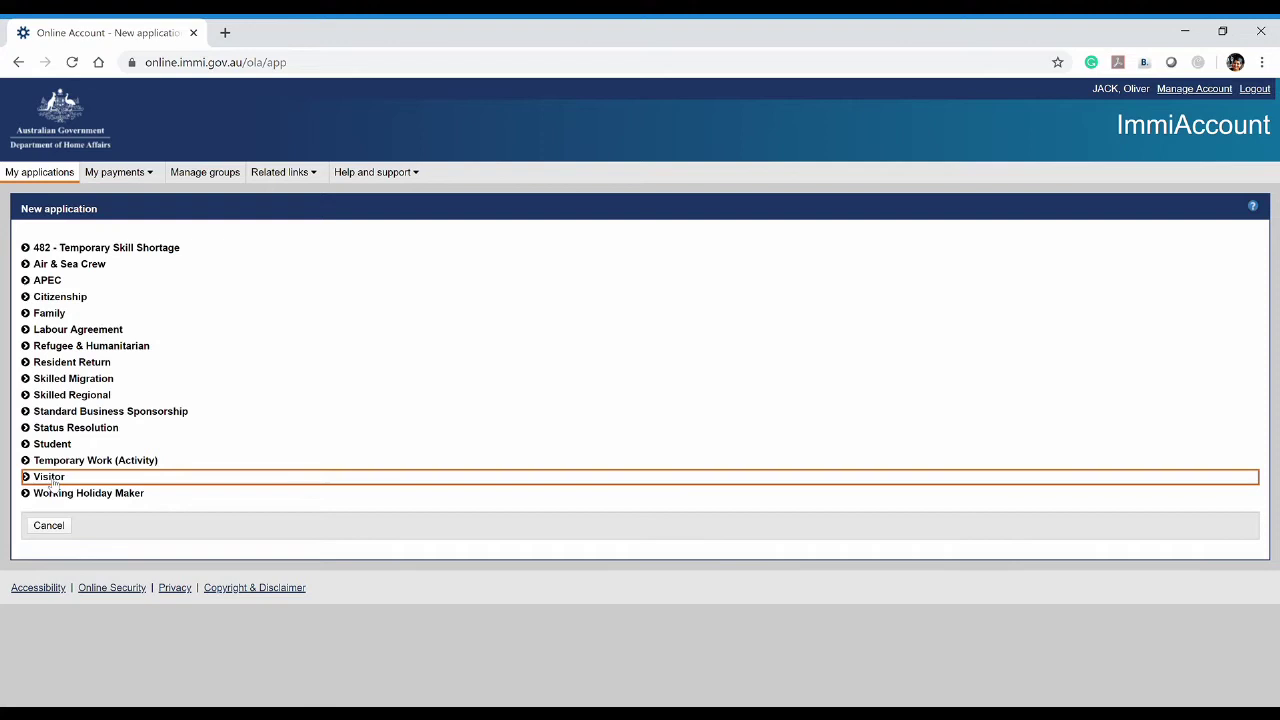
click(50, 481)
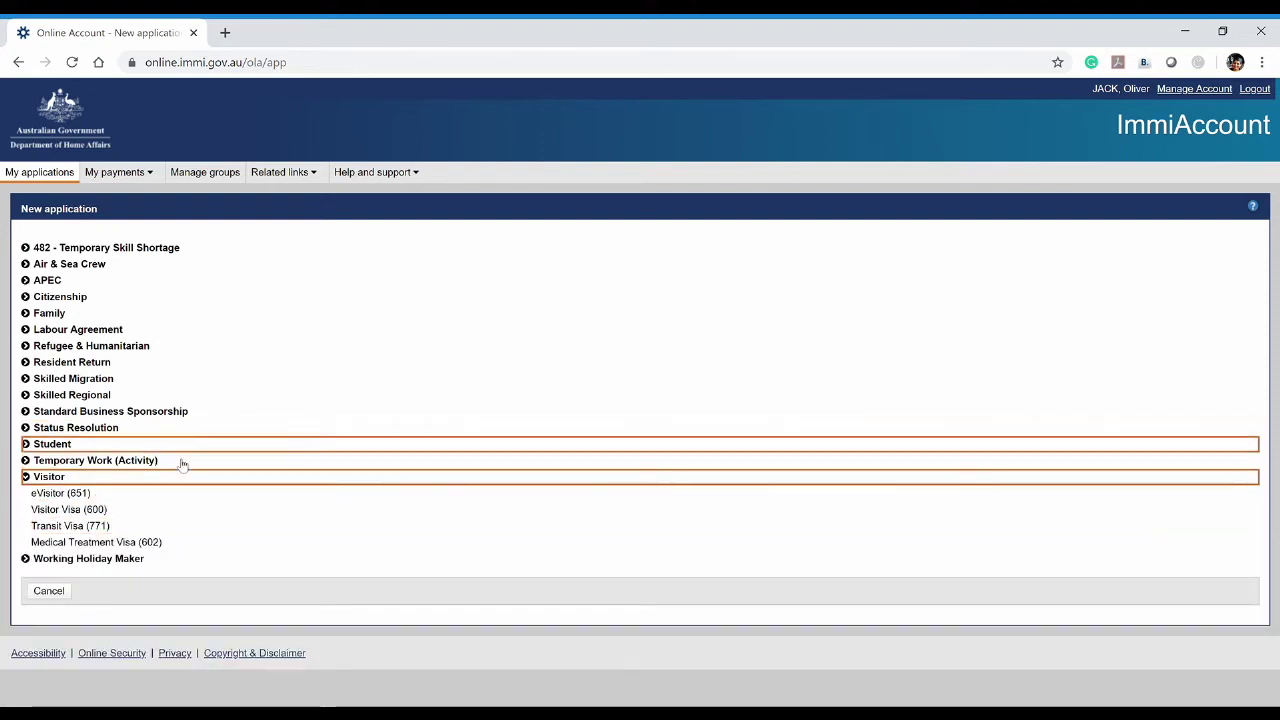
click(73, 510)
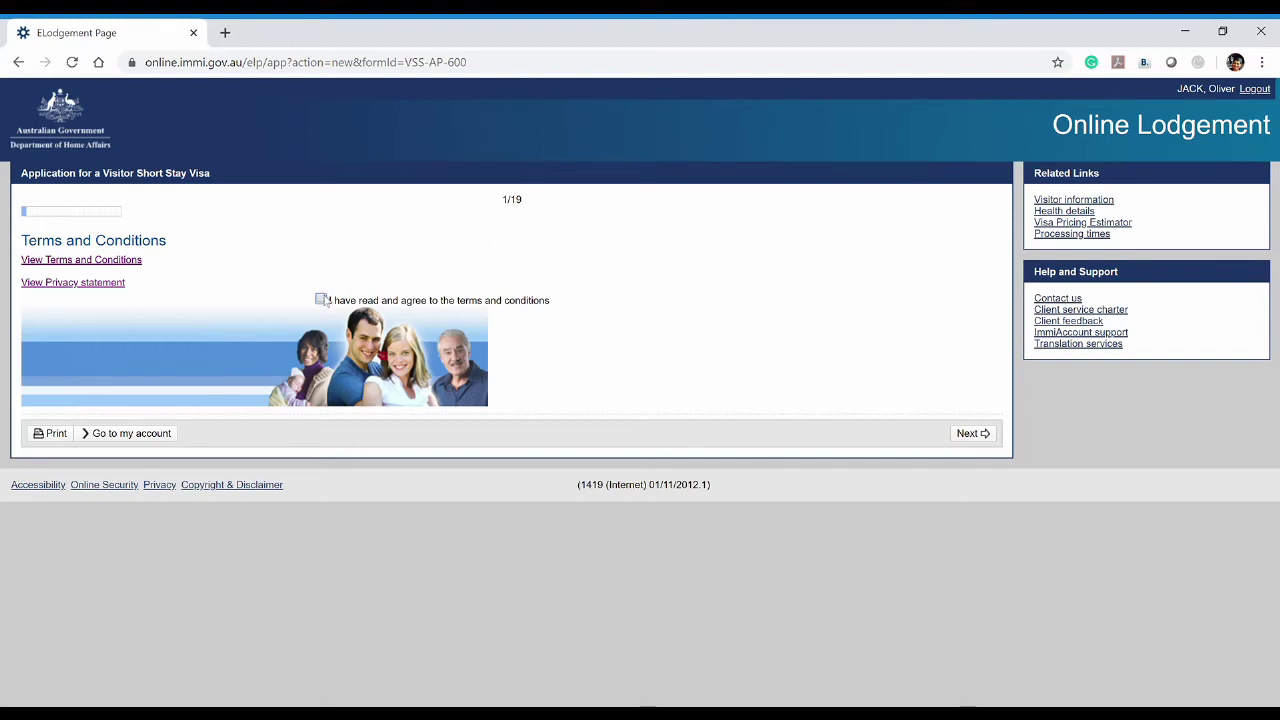
Read the terms and conditions and privacy statement, then proceed to Application context
click(112, 262)
click(95, 32)
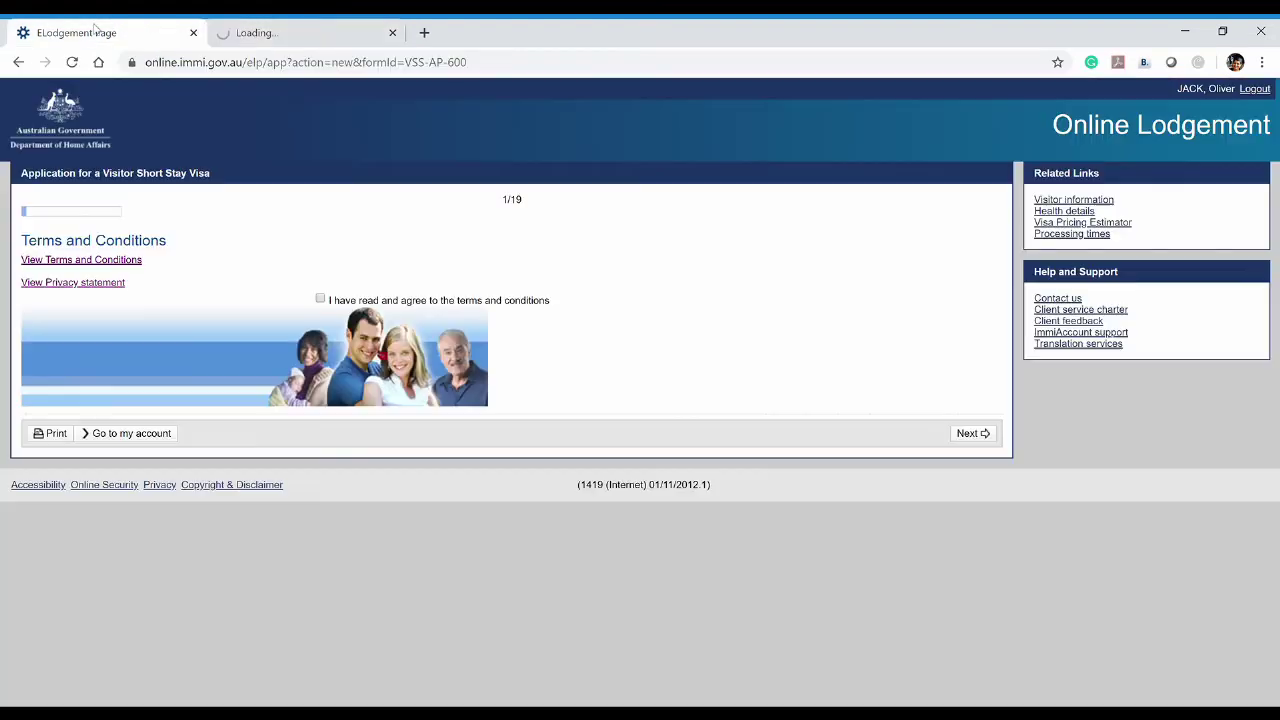
click(105, 284)
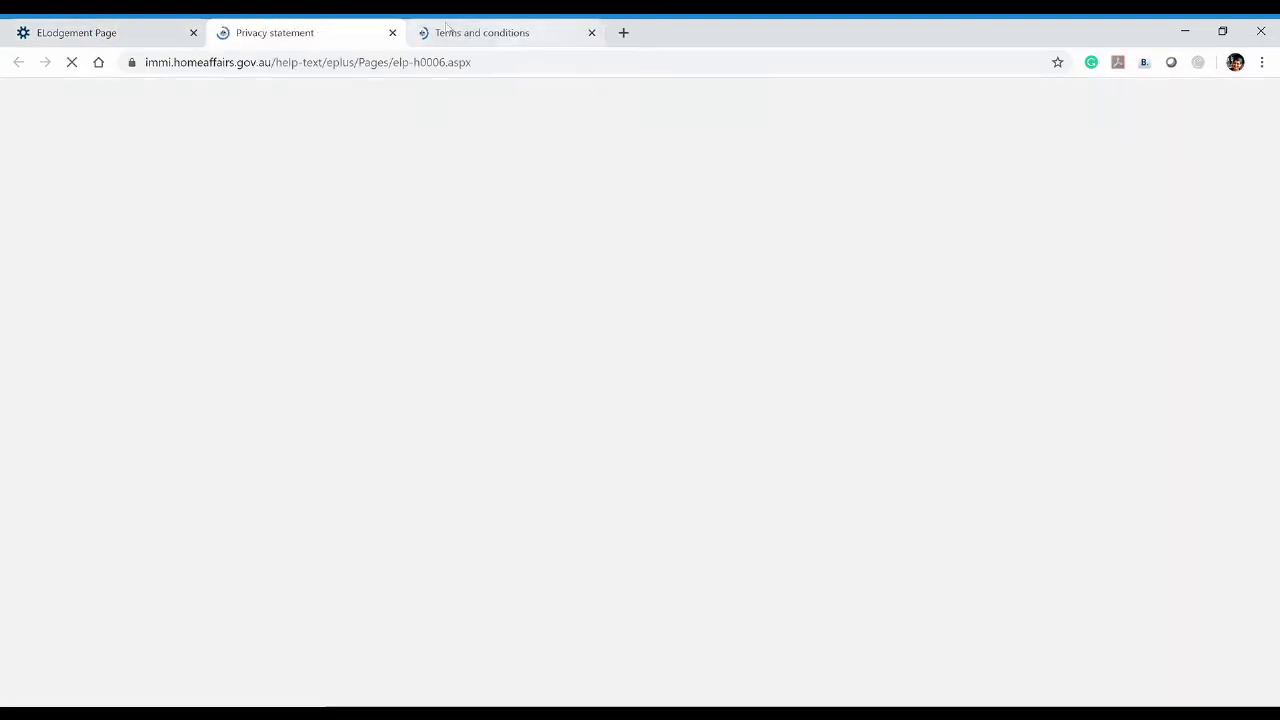
click(465, 30)
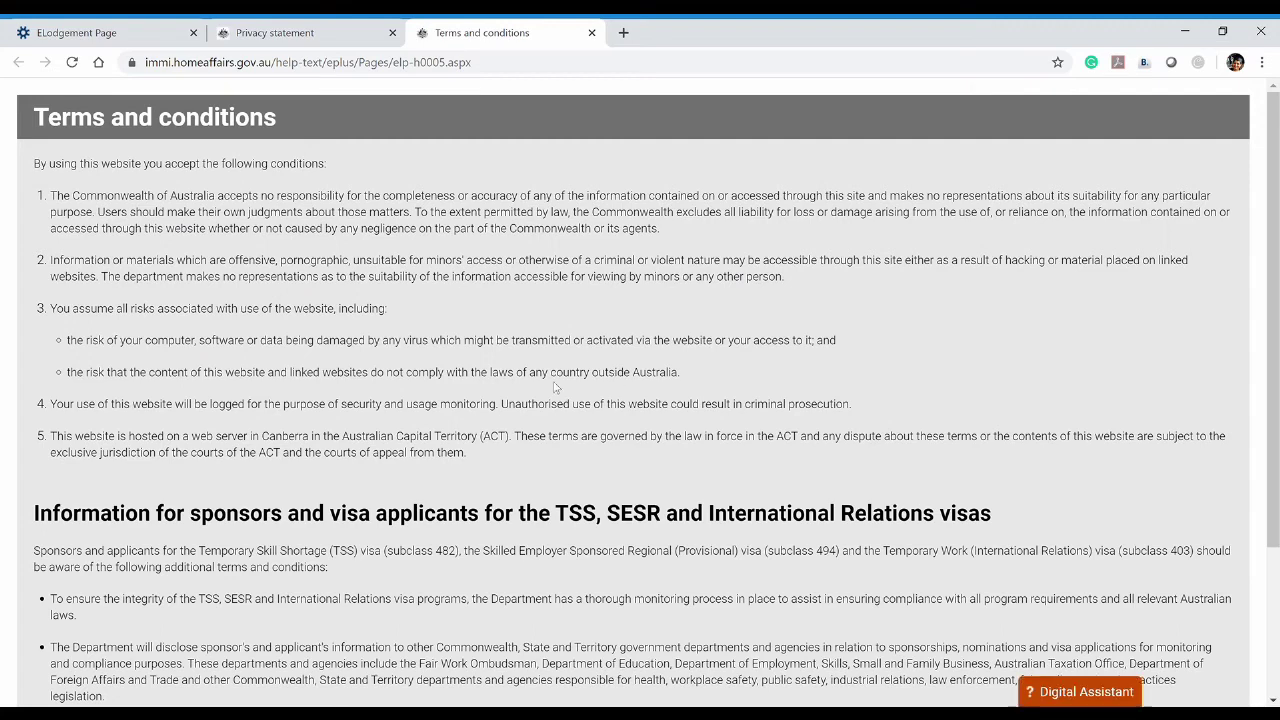
scroll(550, 380, down, 2)
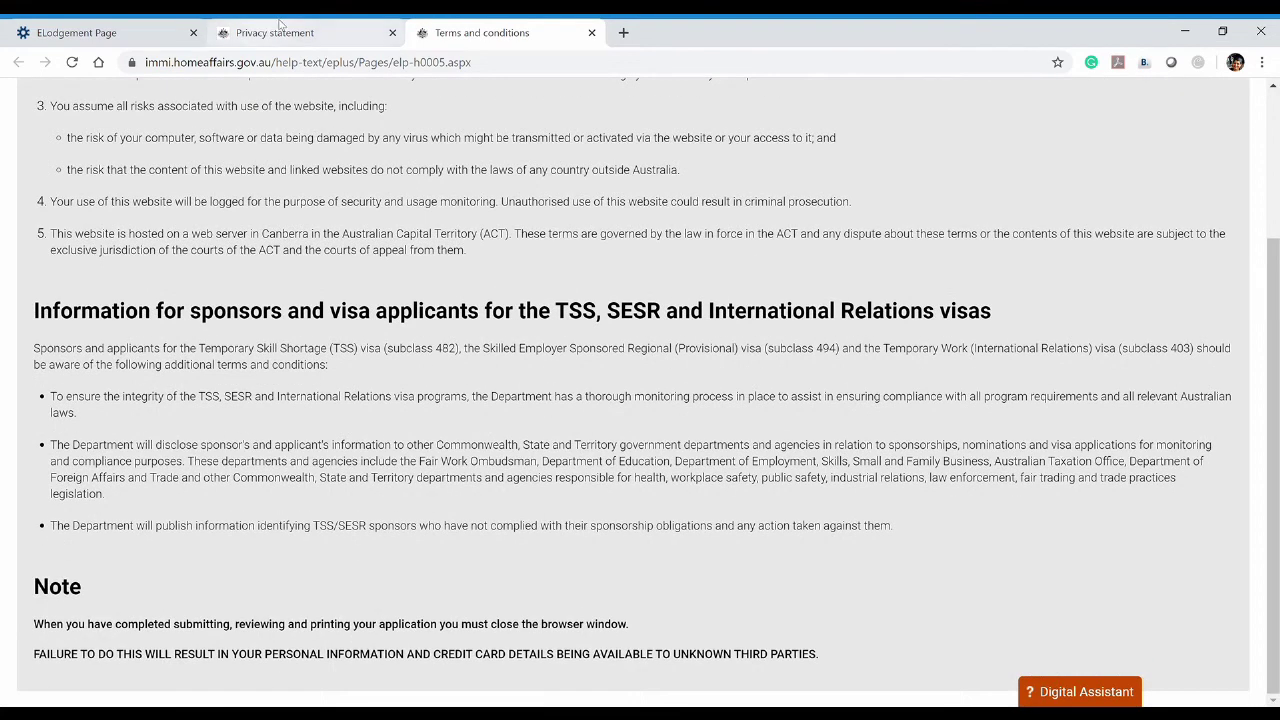
key(ctrl+shift+Tab)
scroll(495, 450, down, 5)
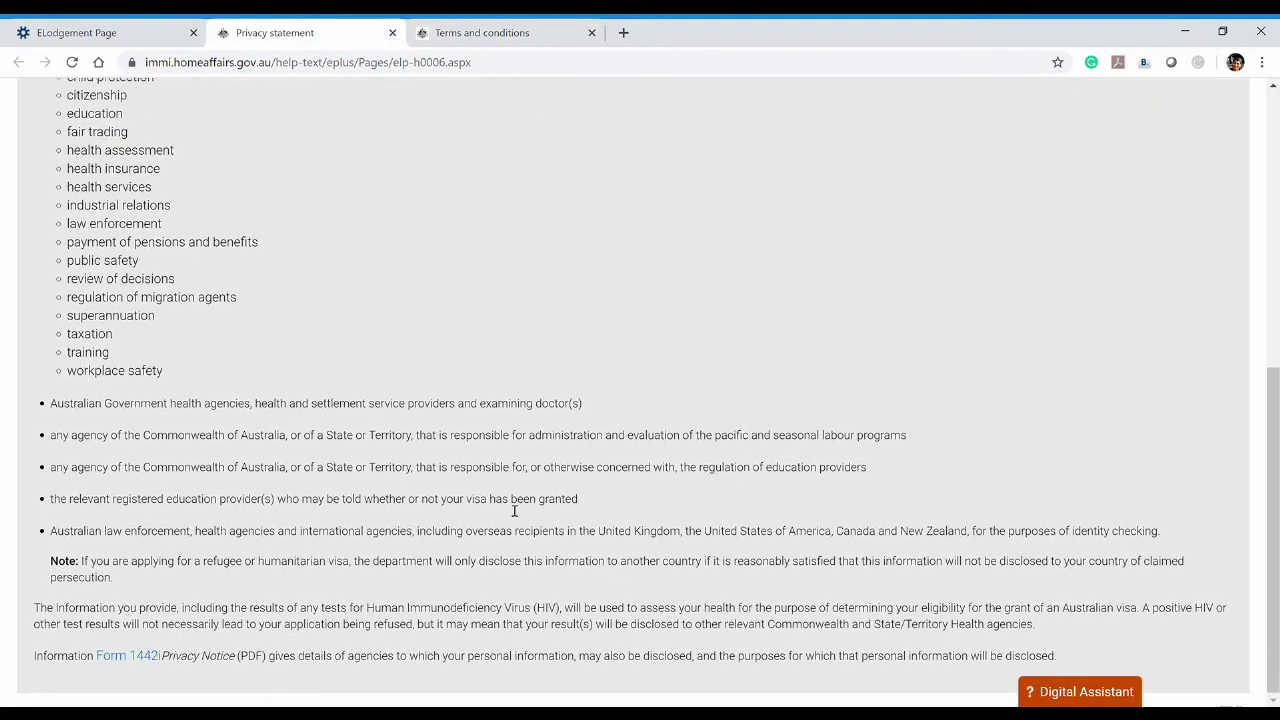
scroll(495, 400, up, 5)
click(120, 33)
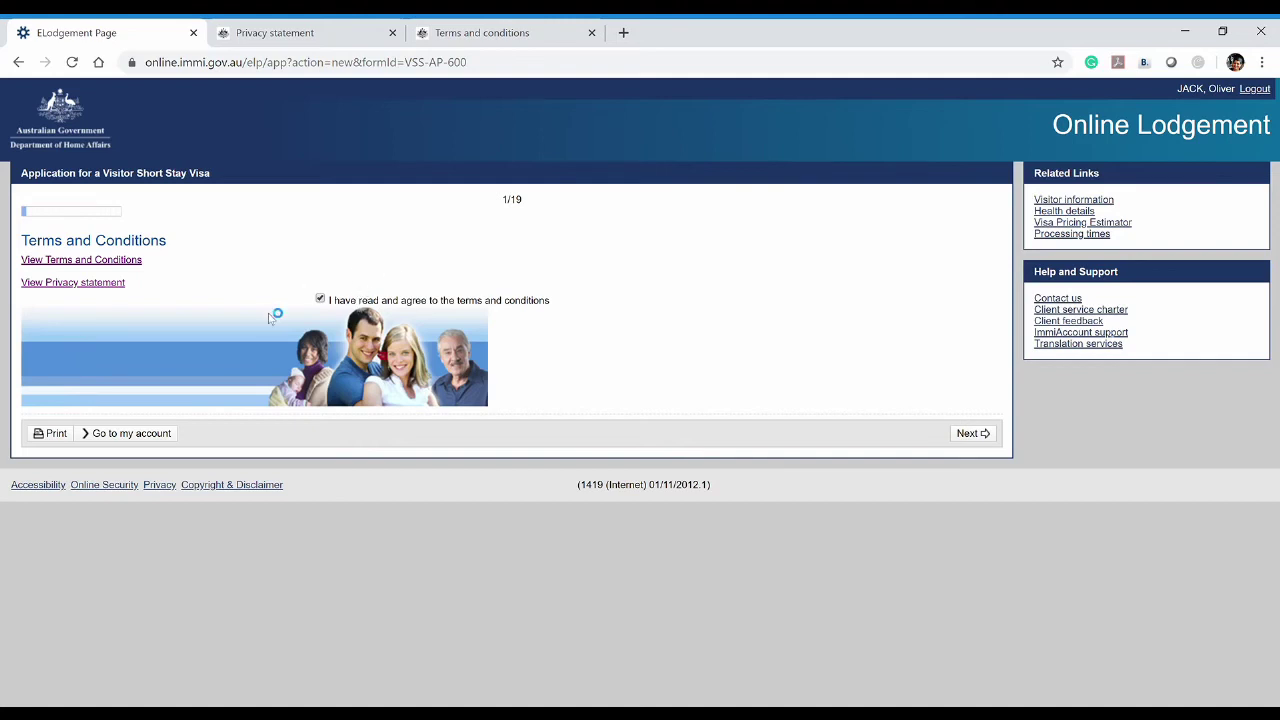
click(970, 434)
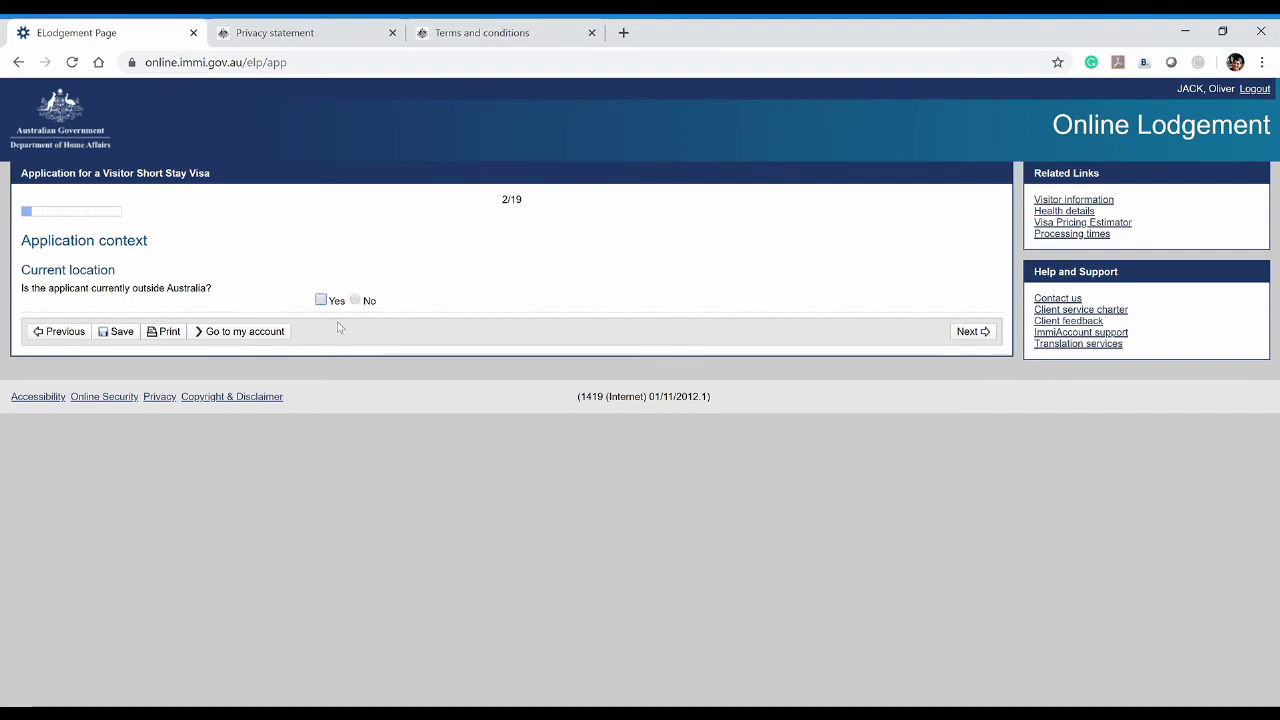
Mark the applicant as outside Australia in SRI LANKA, Citizen status, Tourist stream
click(321, 301)
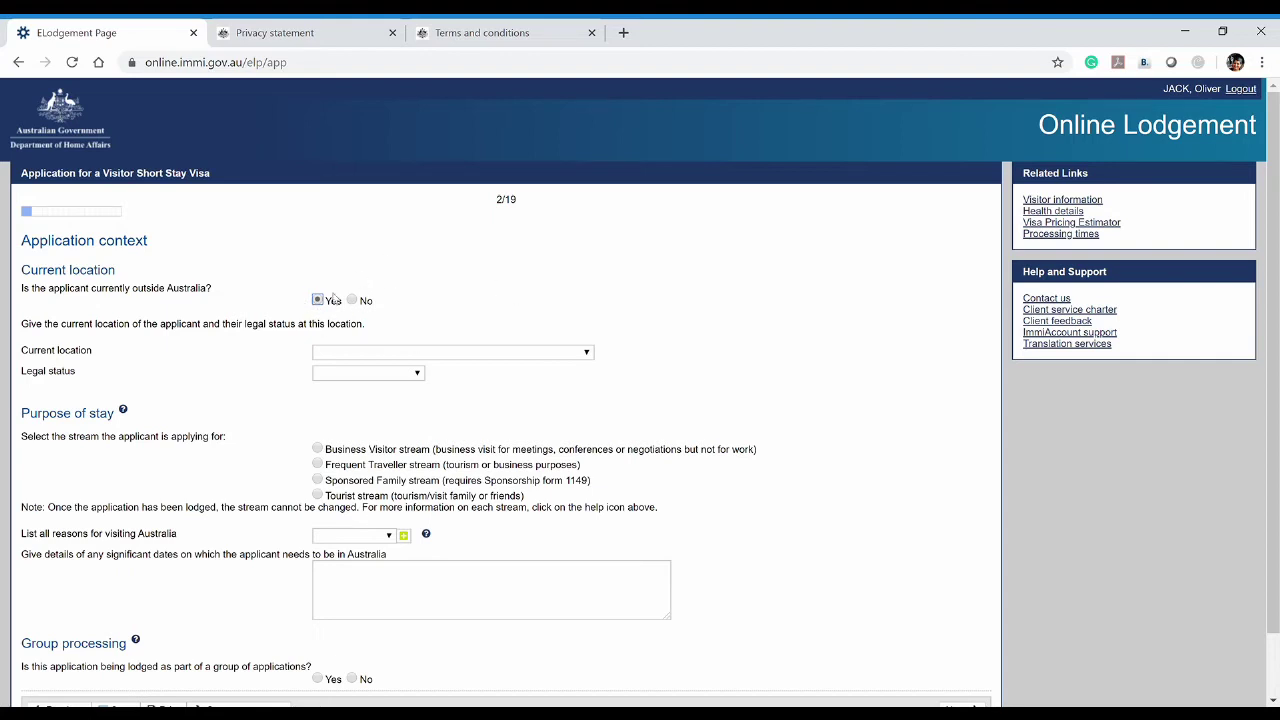
scroll(200, 320, down, 1)
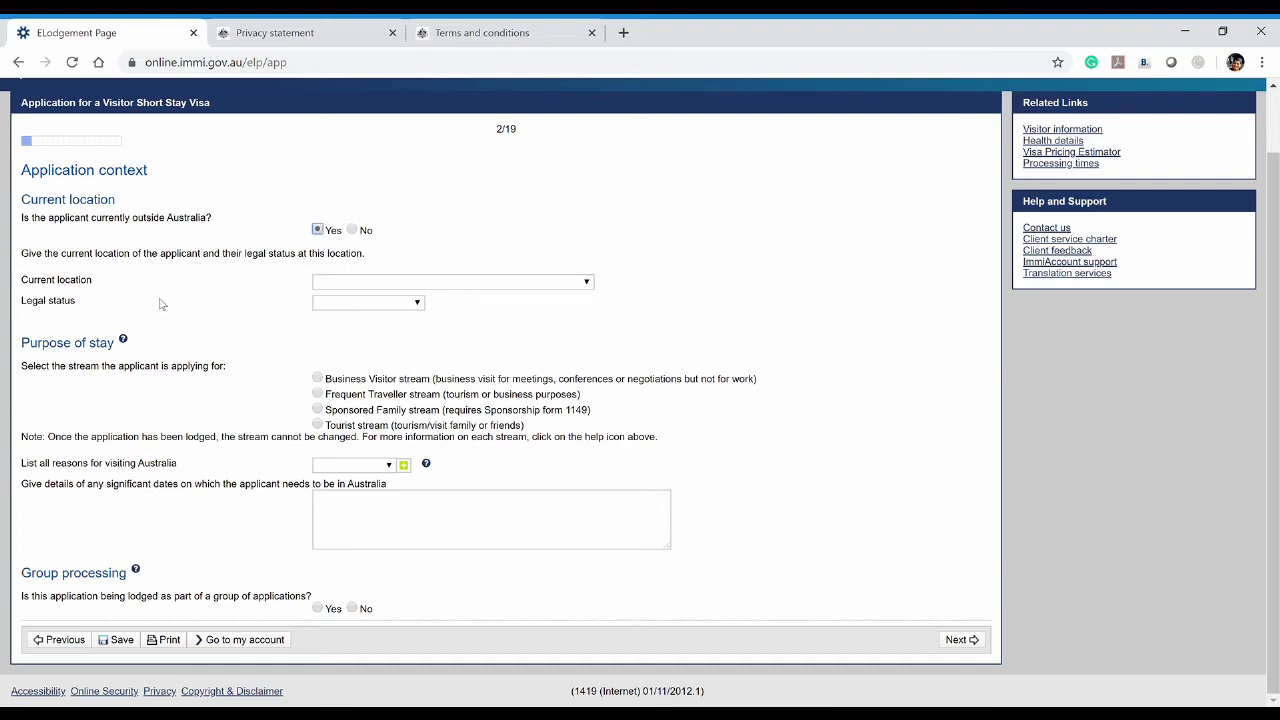
click(587, 284)
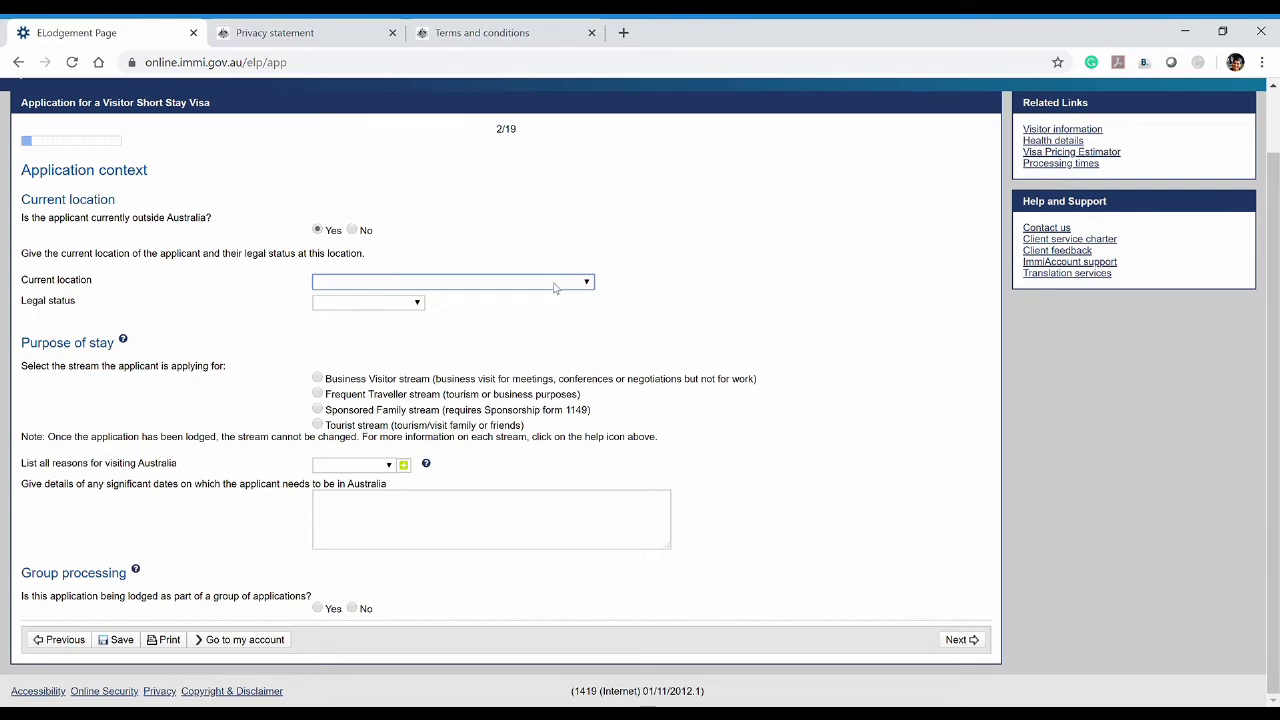
text(sri)
click(408, 308)
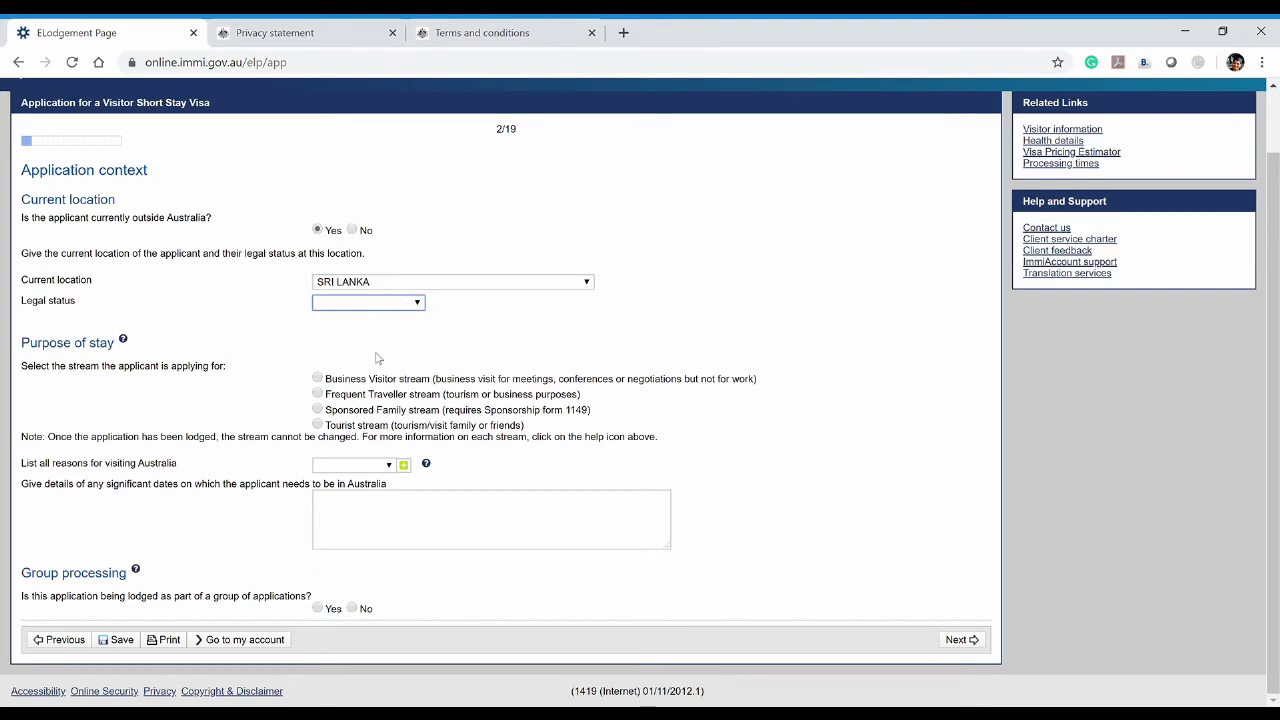
text(c)
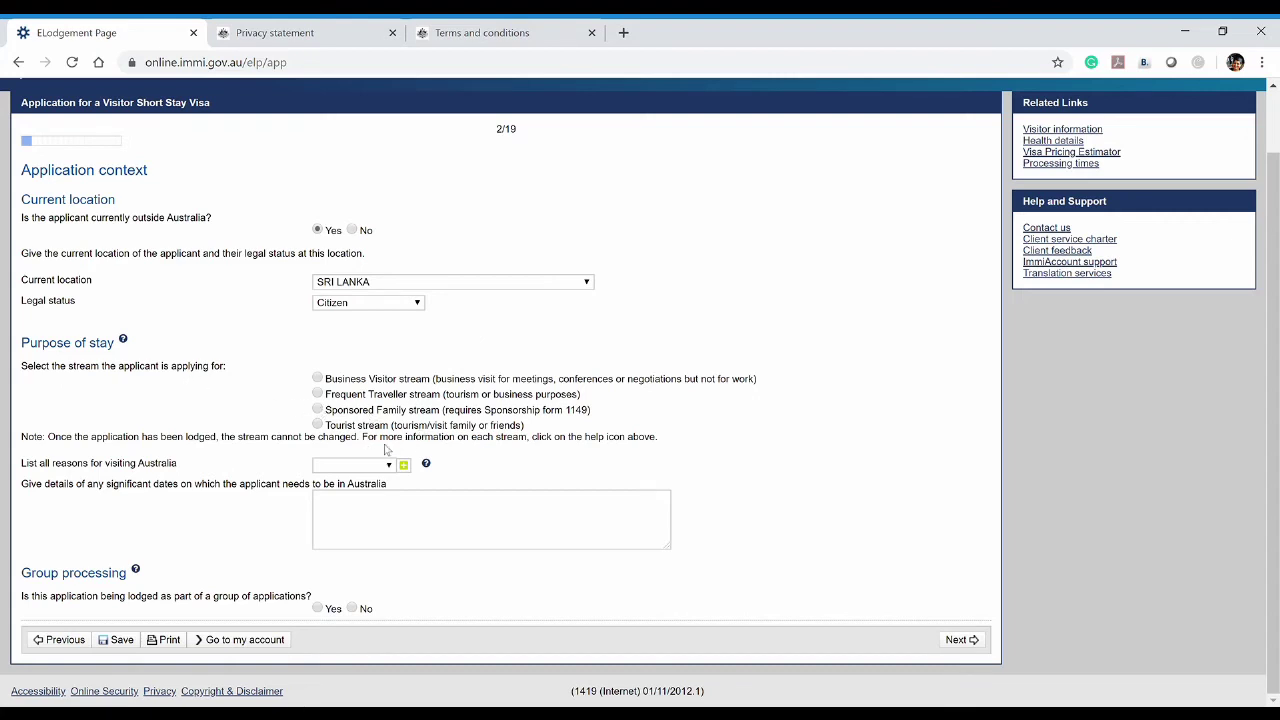
click(317, 425)
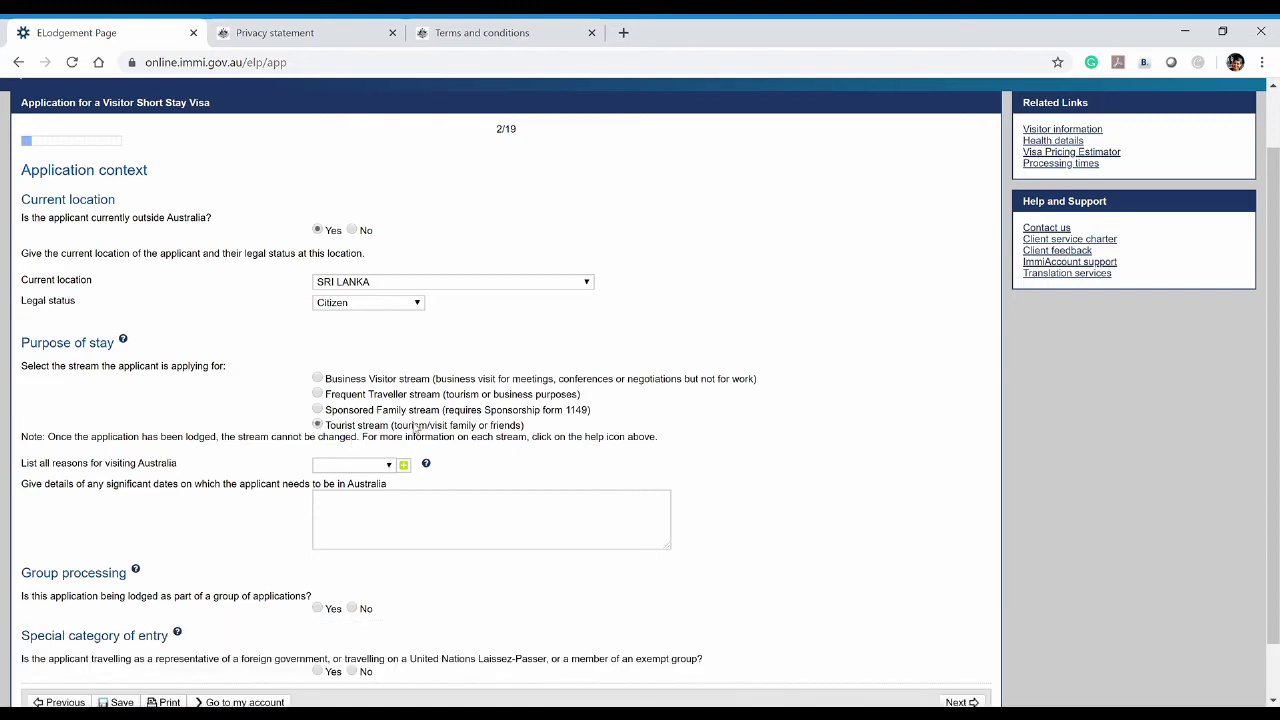
drag(402, 425, 526, 427)
click(548, 427)
Add Tourism and Family visit to the reasons for visiting Australia
scroll(330, 525, down, 1)
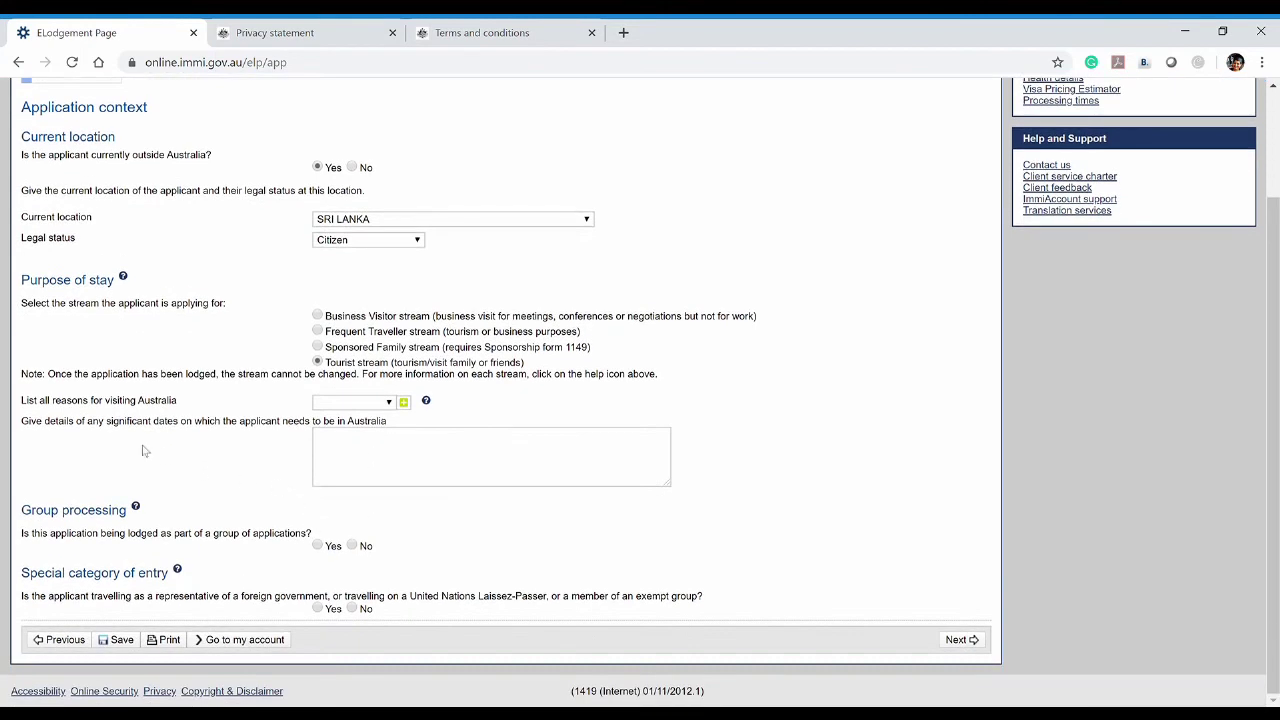
drag(55, 381, 380, 390)
click(386, 392)
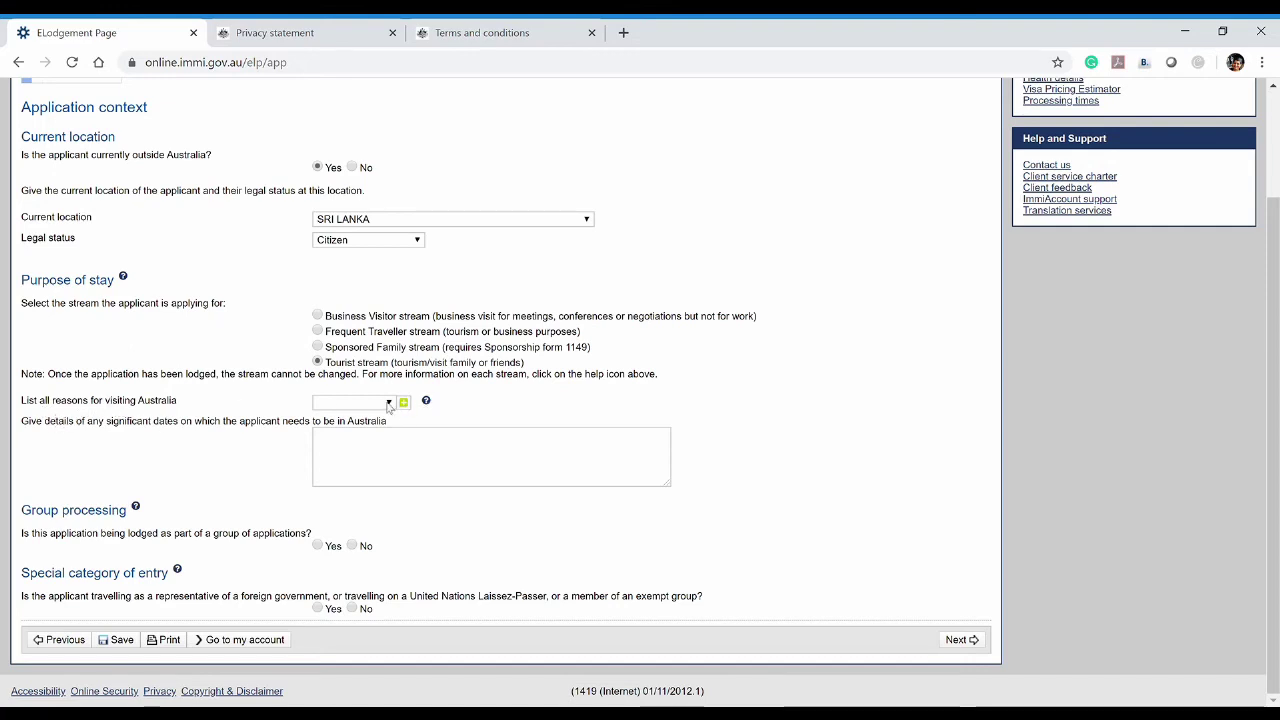
click(355, 402)
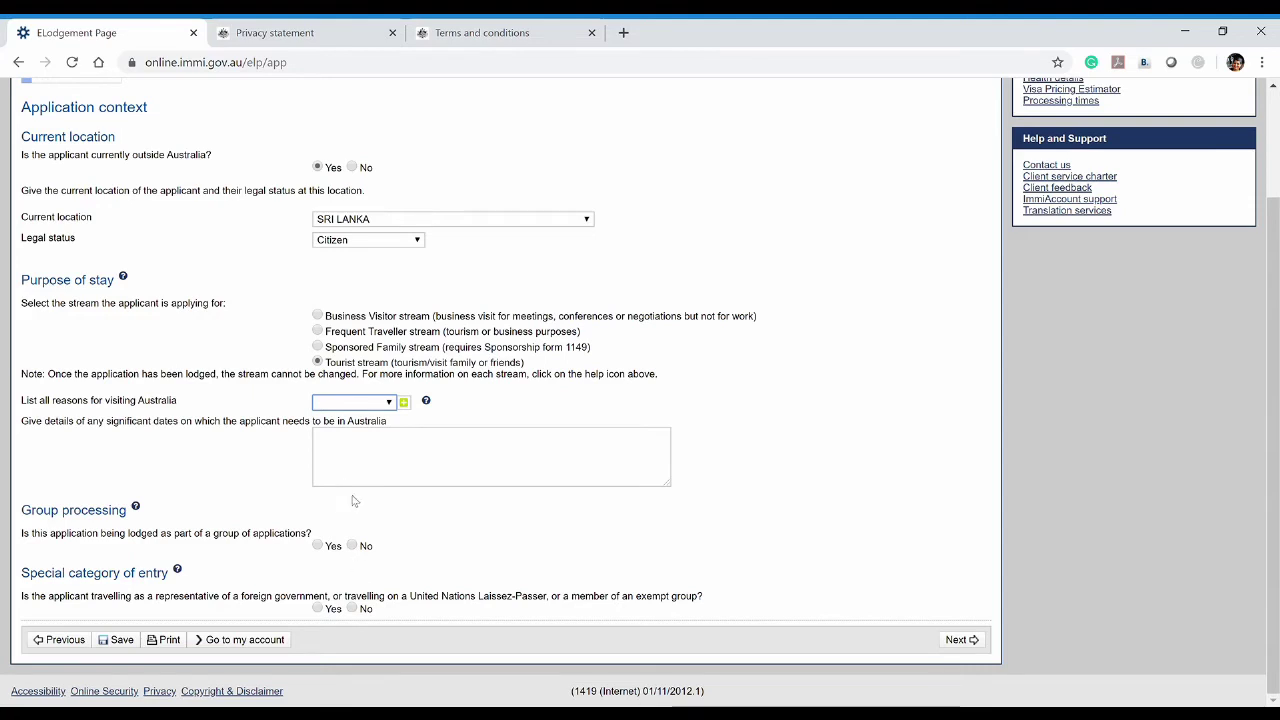
click(350, 485)
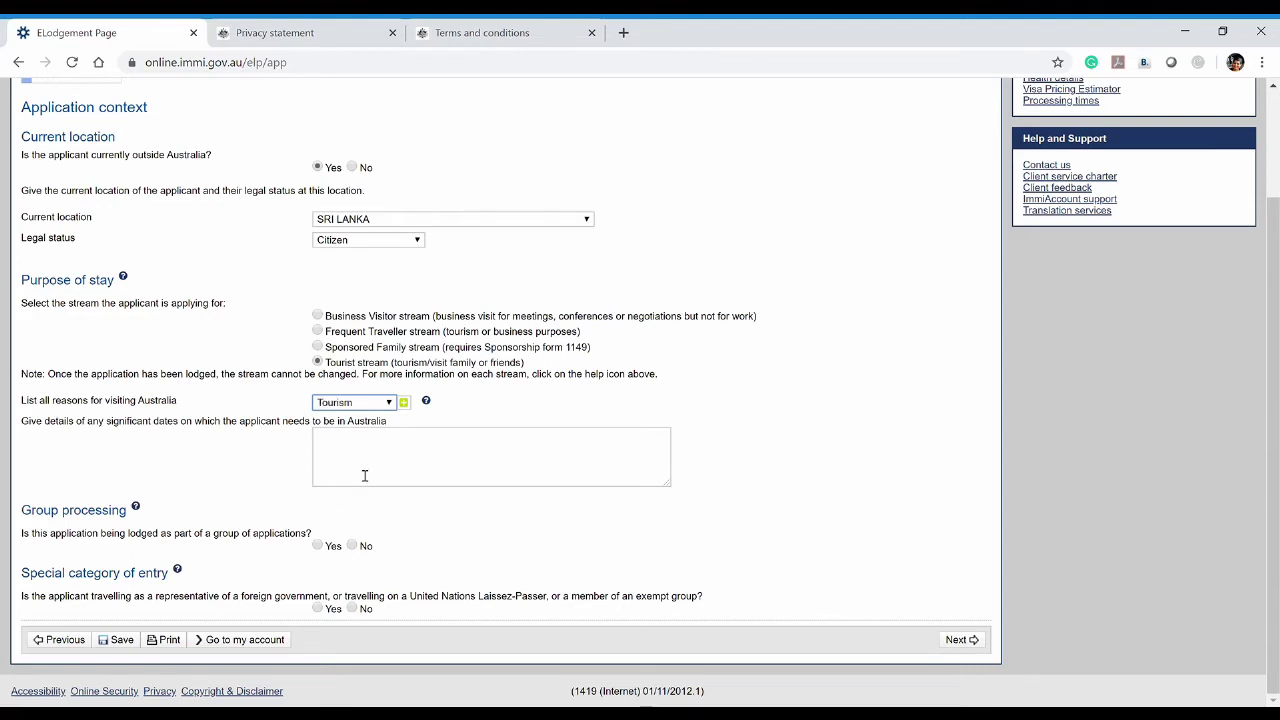
click(403, 402)
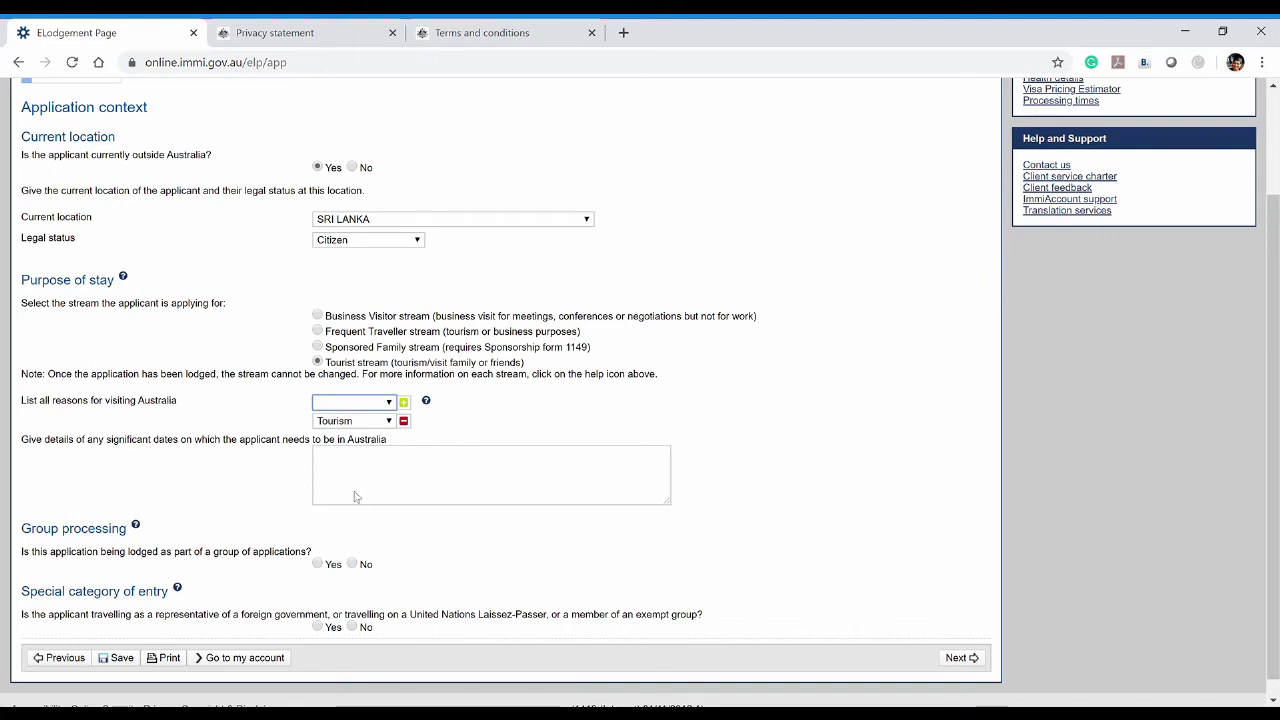
key(f)
click(405, 403)
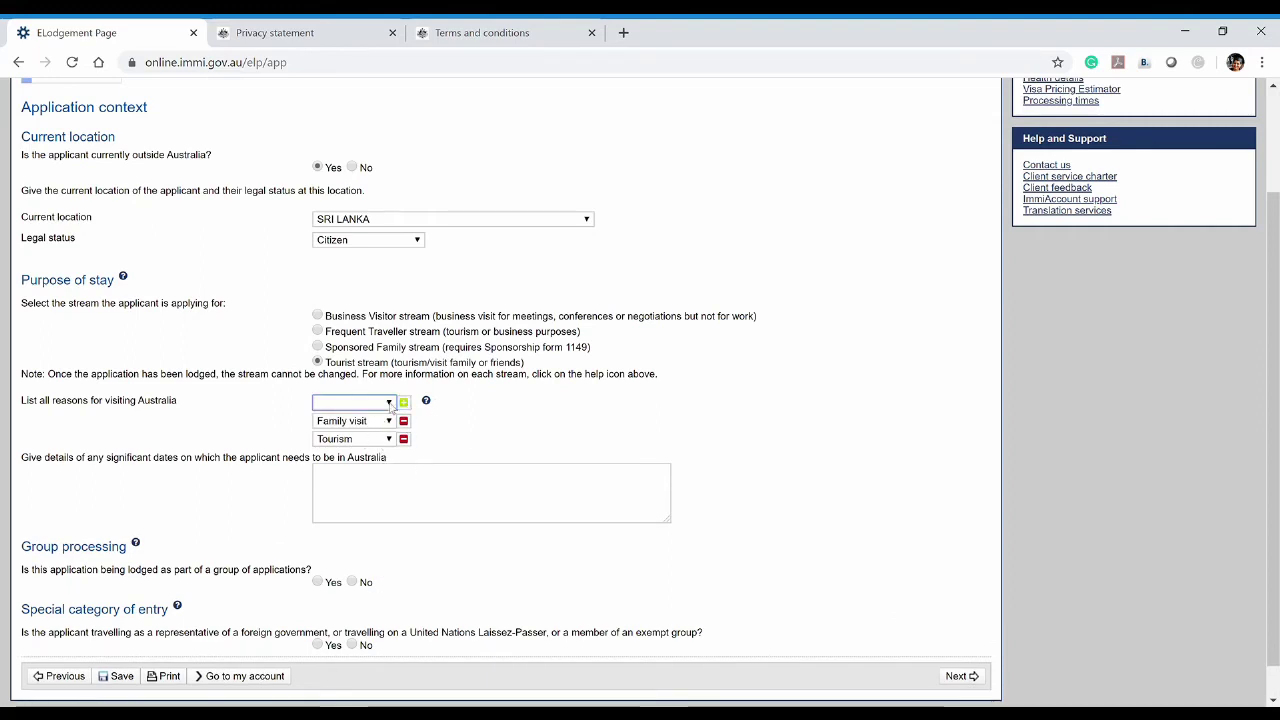
click(452, 479)
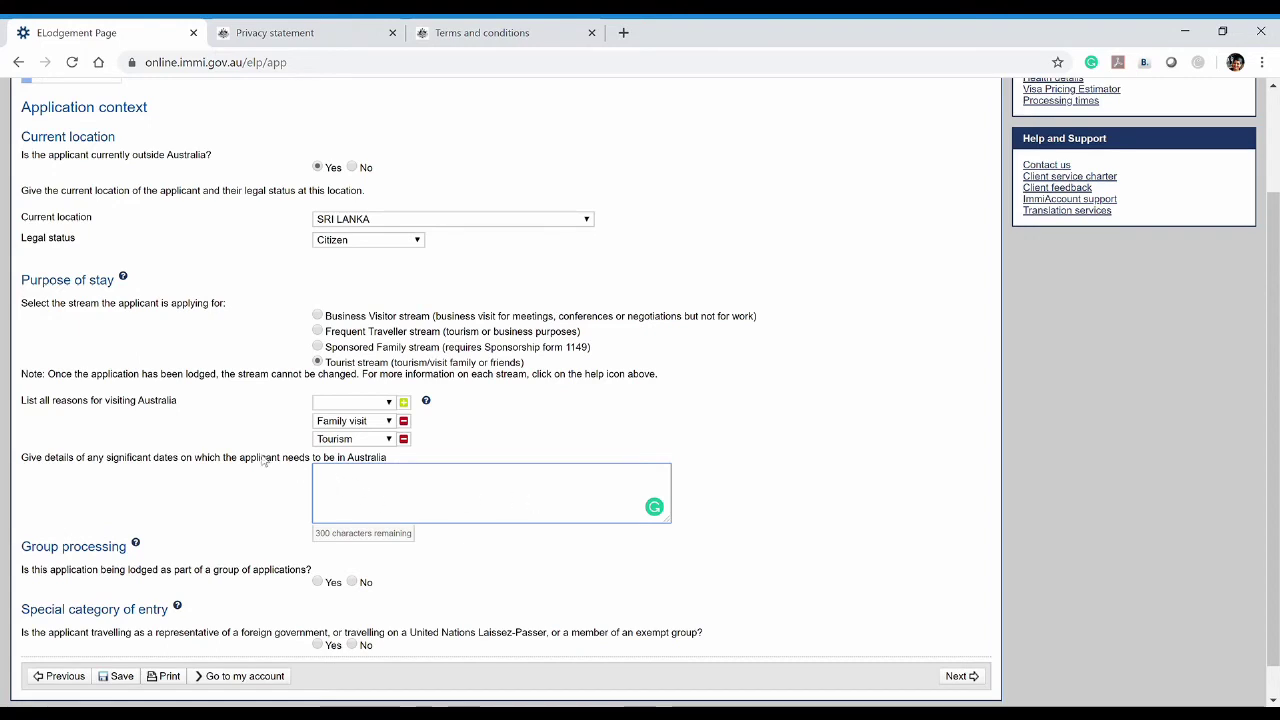
Write 'Need to be in Australia on the 3rd of July 2020' as the significant dates
drag(22, 457, 388, 457)
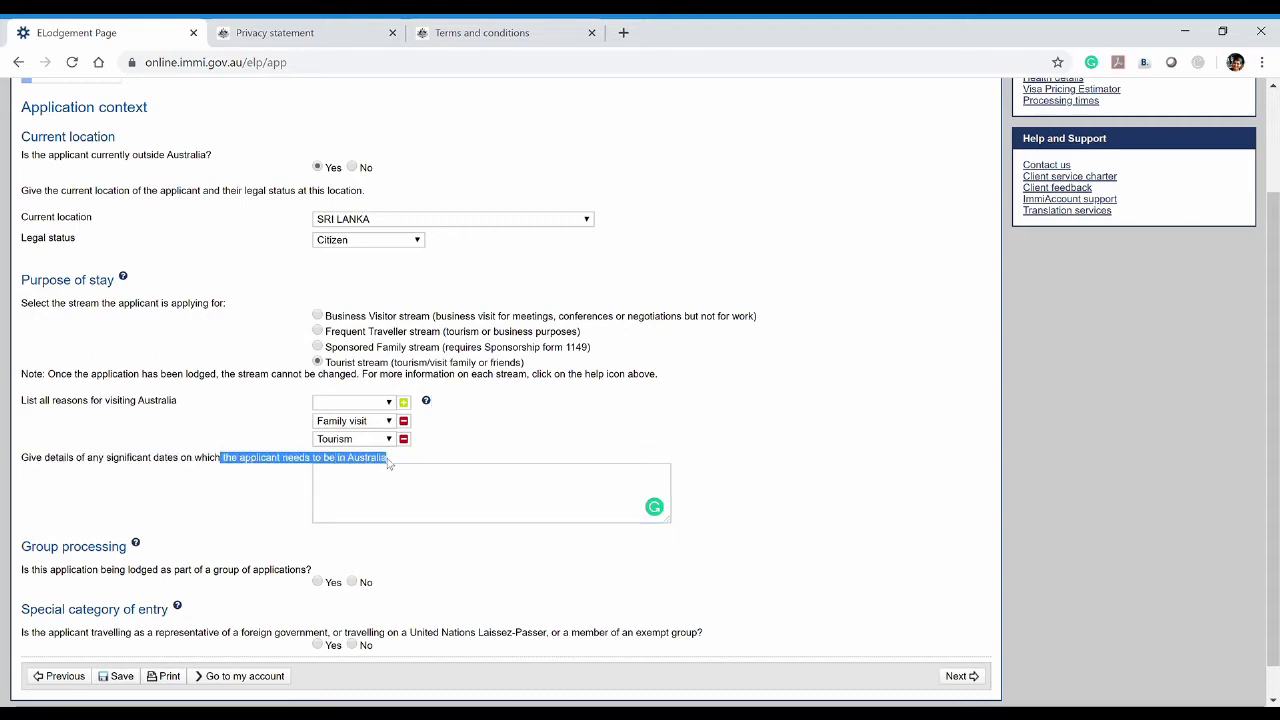
click(406, 500)
drag(45, 463, 168, 463)
click(168, 463)
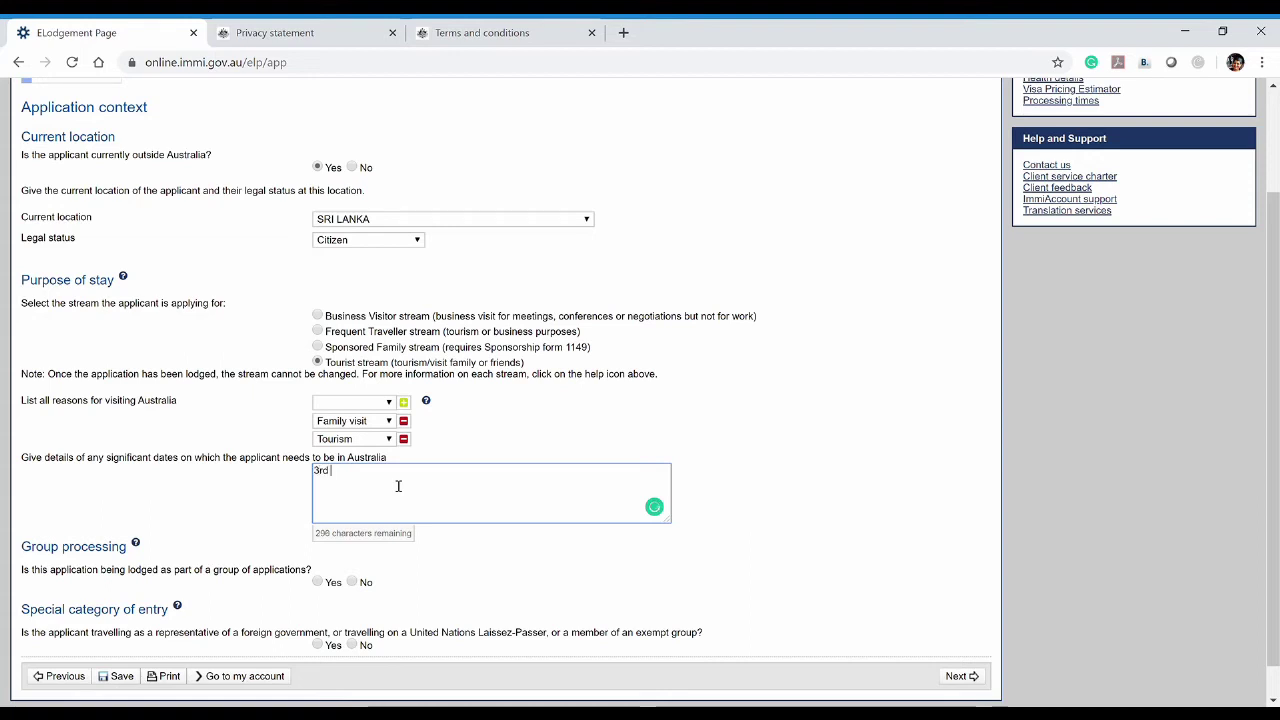
text(of)
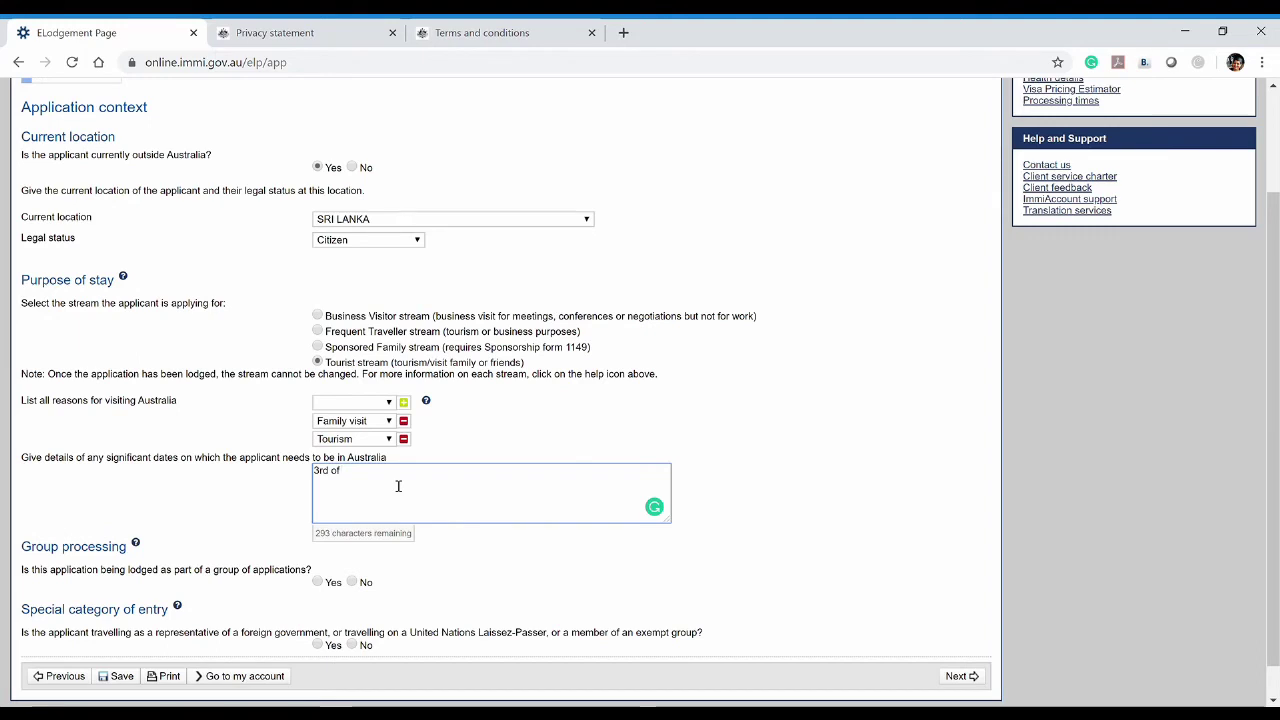
text( July 22)
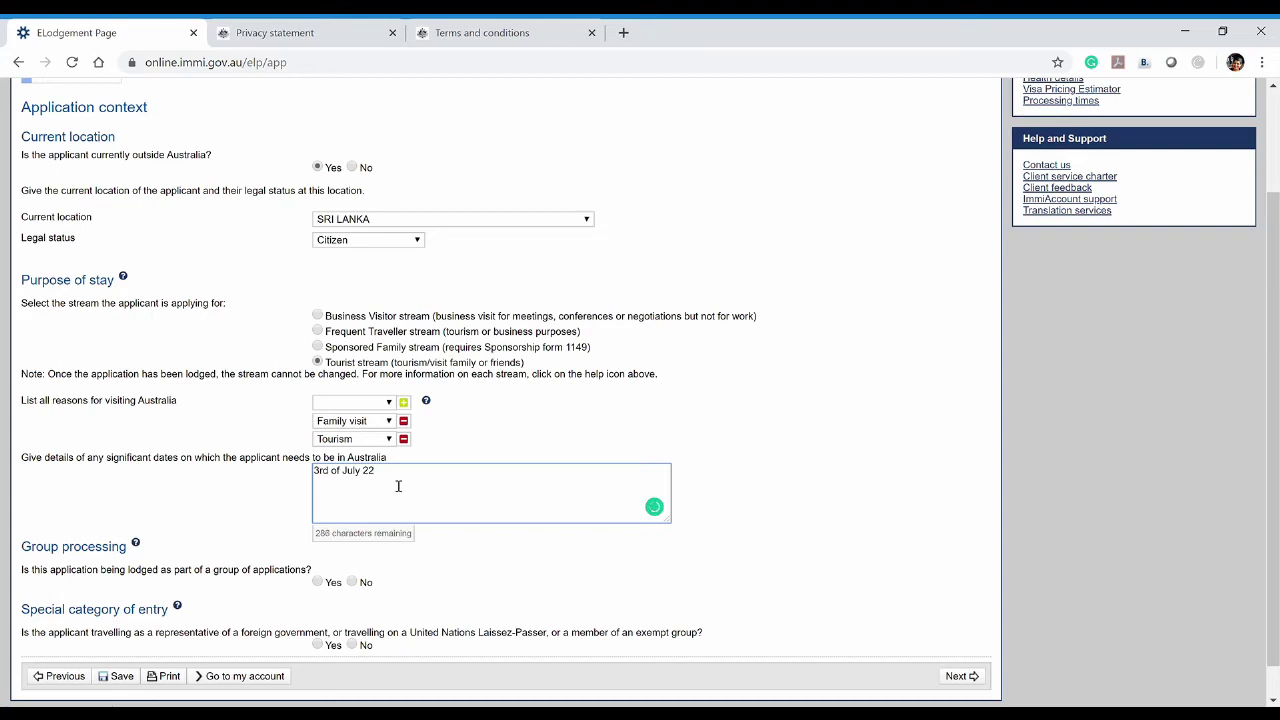
key(BackSpace)
text(020)
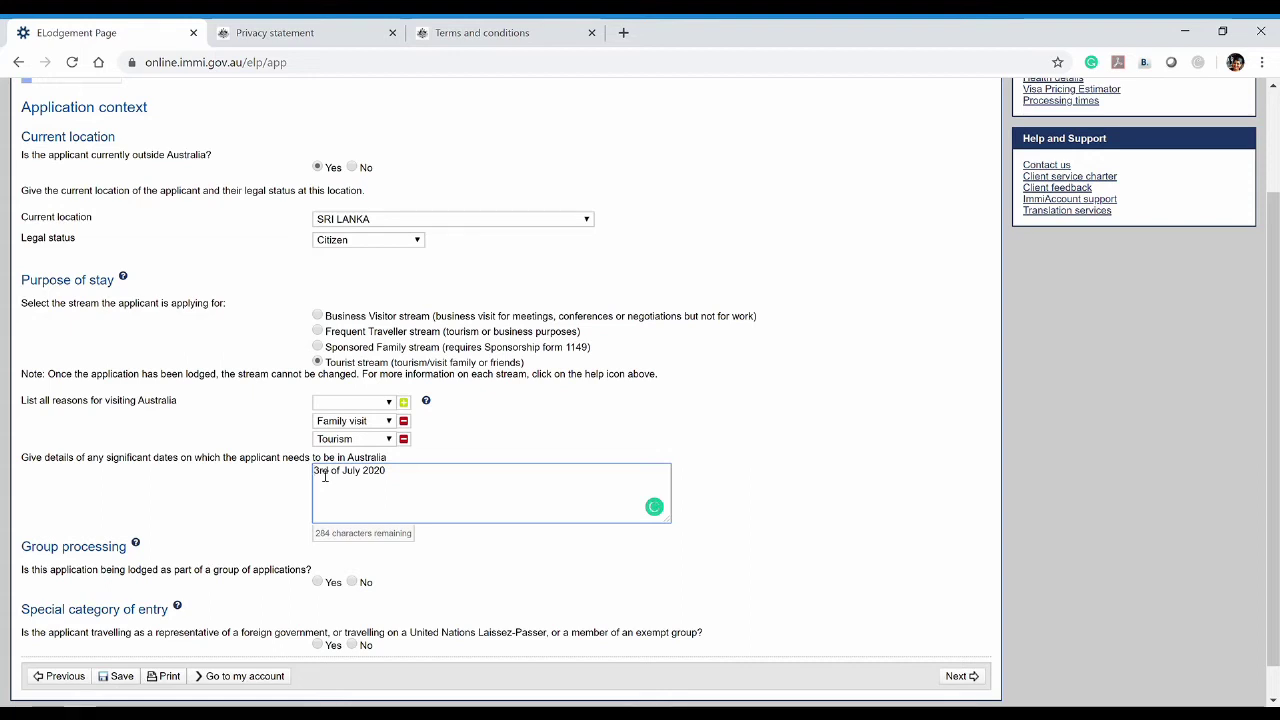
text(Next)
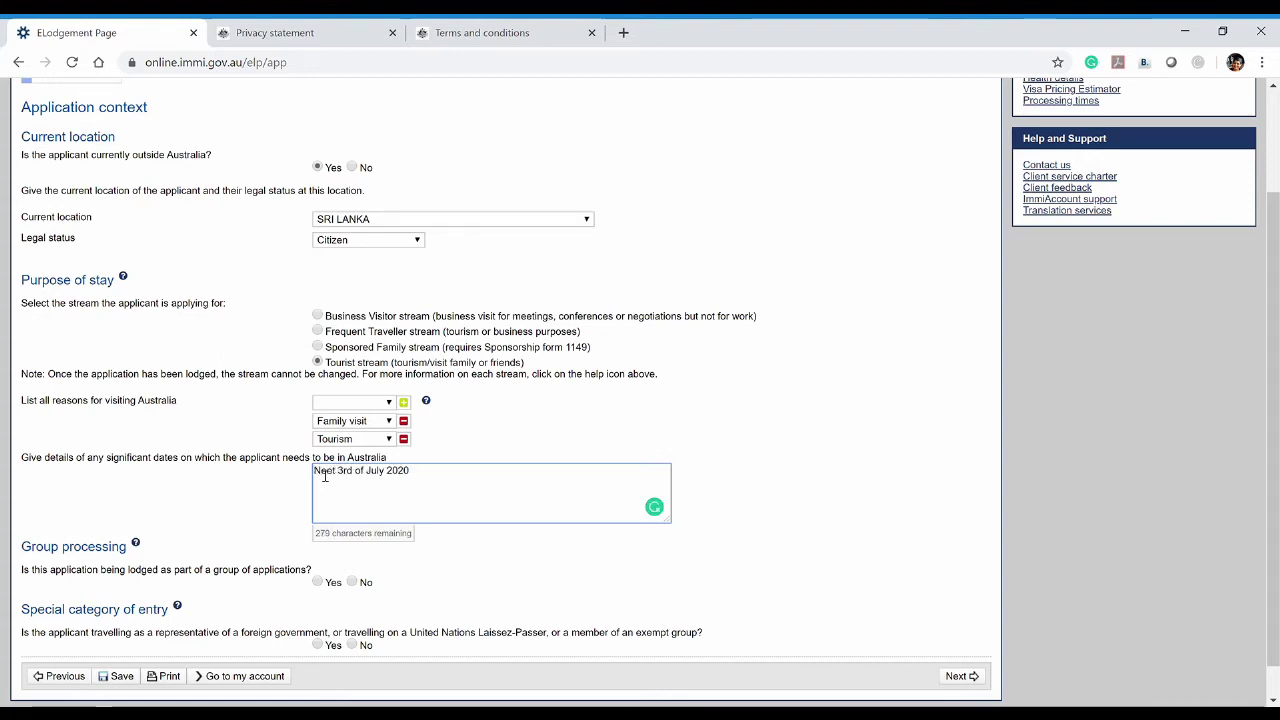
key(BackSpace)
key(BackSpace)
key(BackSpace)
text(ed to be )
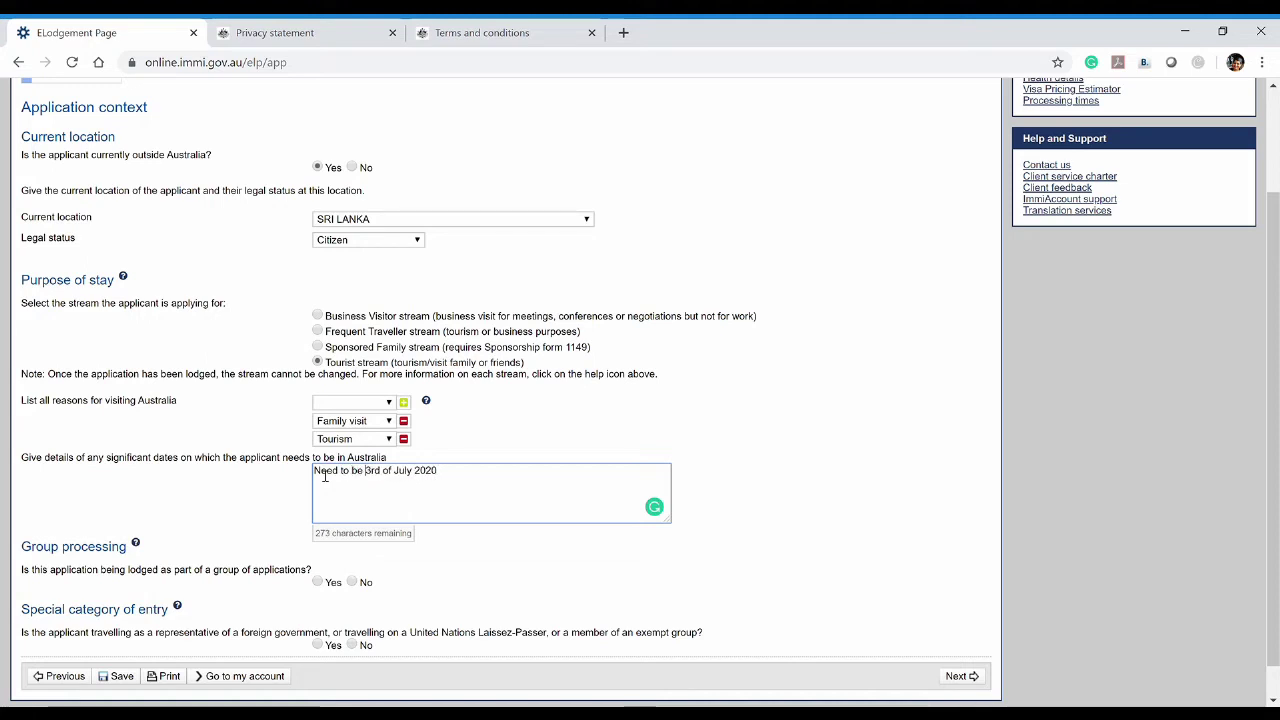
text(in)
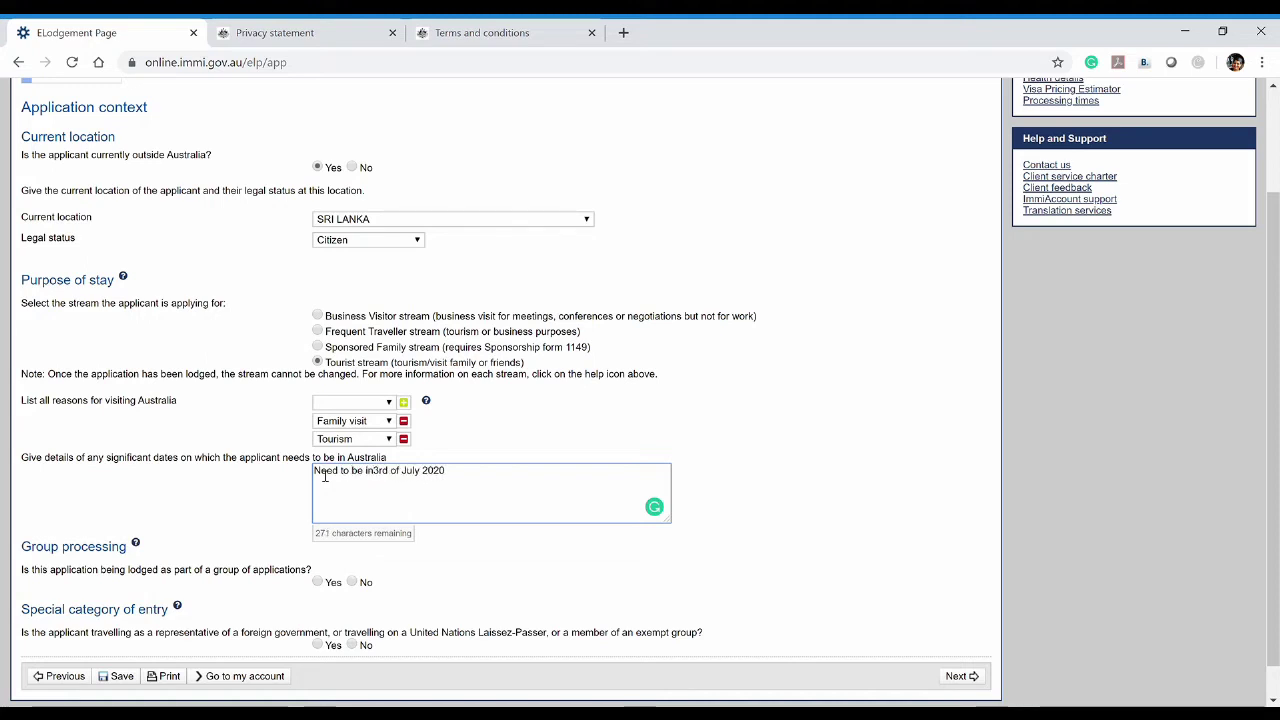
text( Aust)
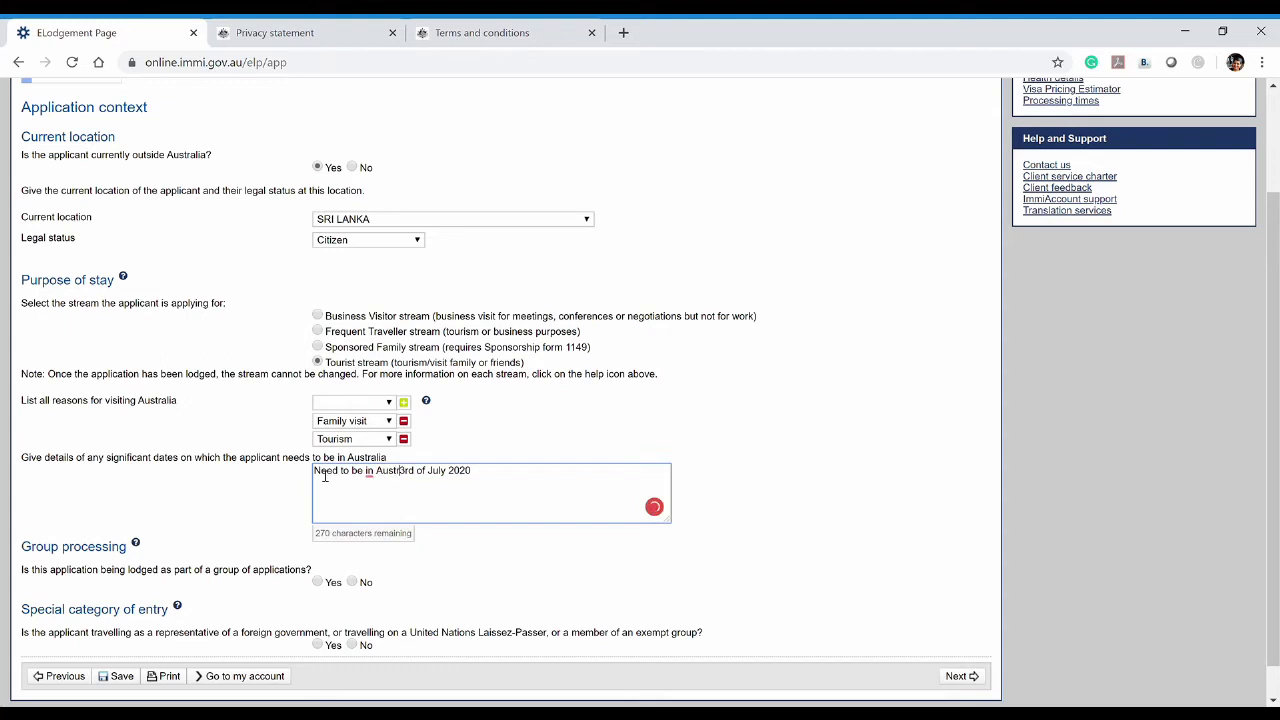
text(ralia)
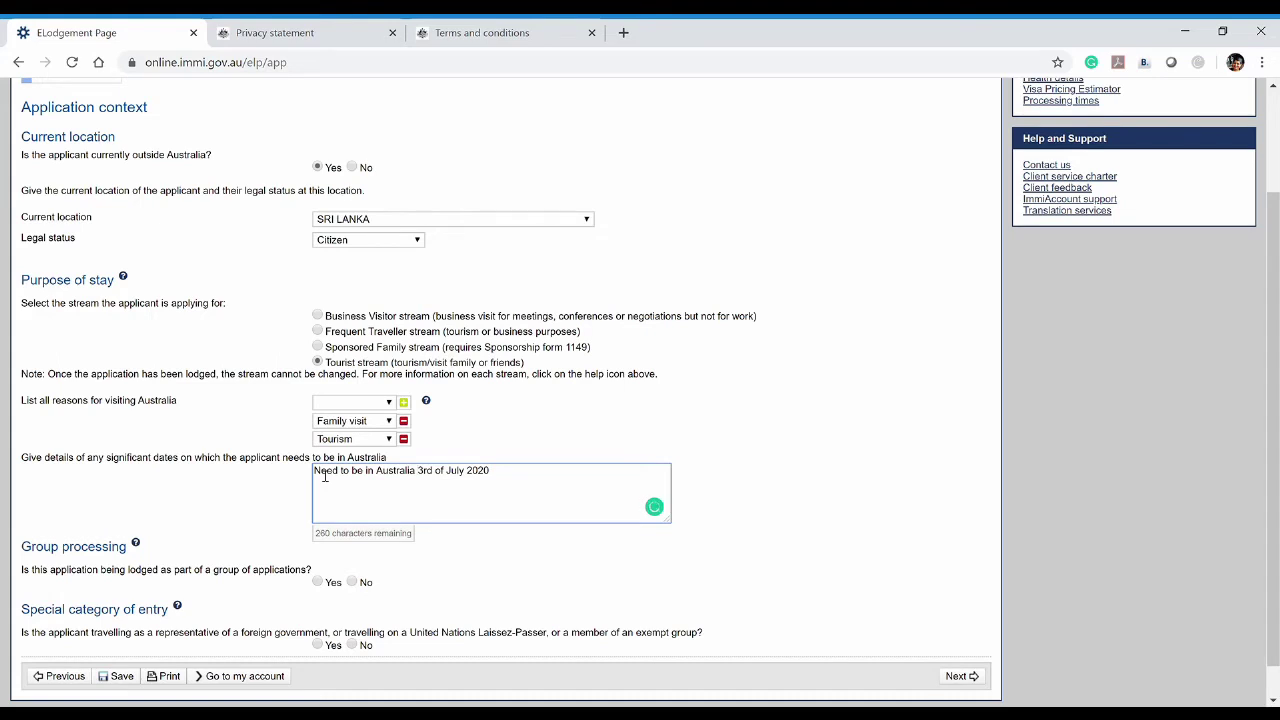
text(on)
mouse_move(443, 477)
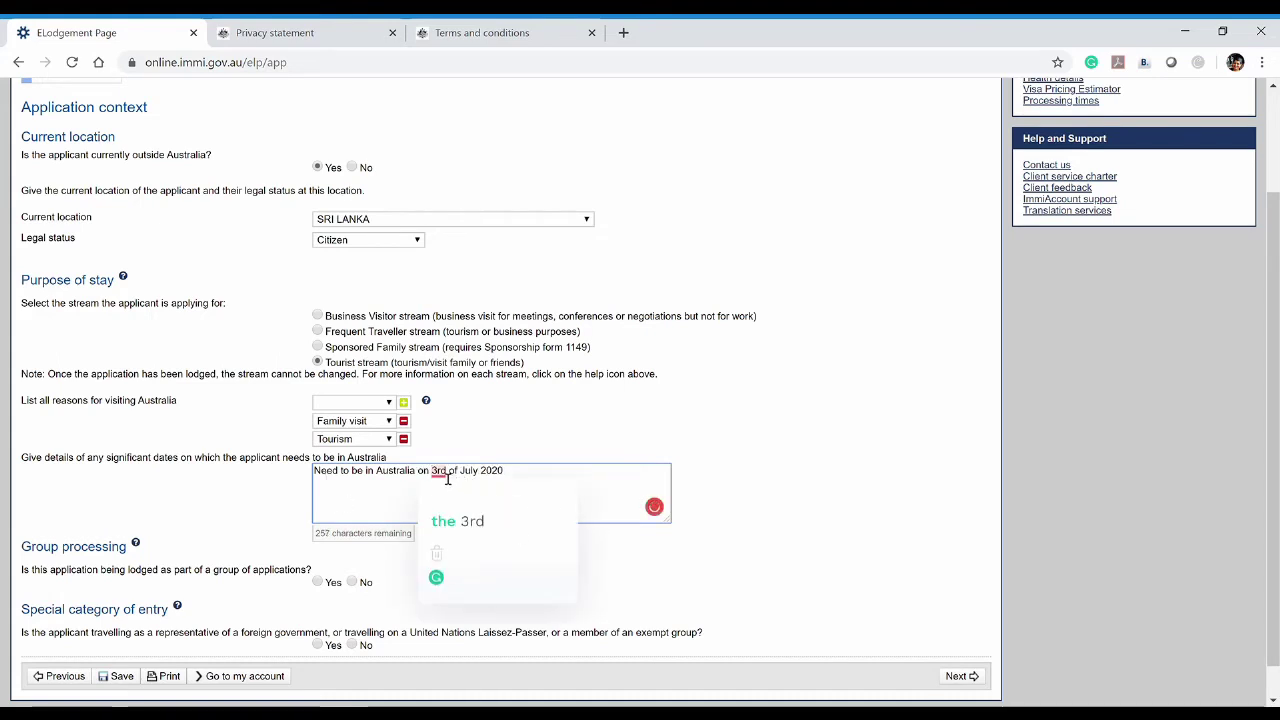
click(457, 521)
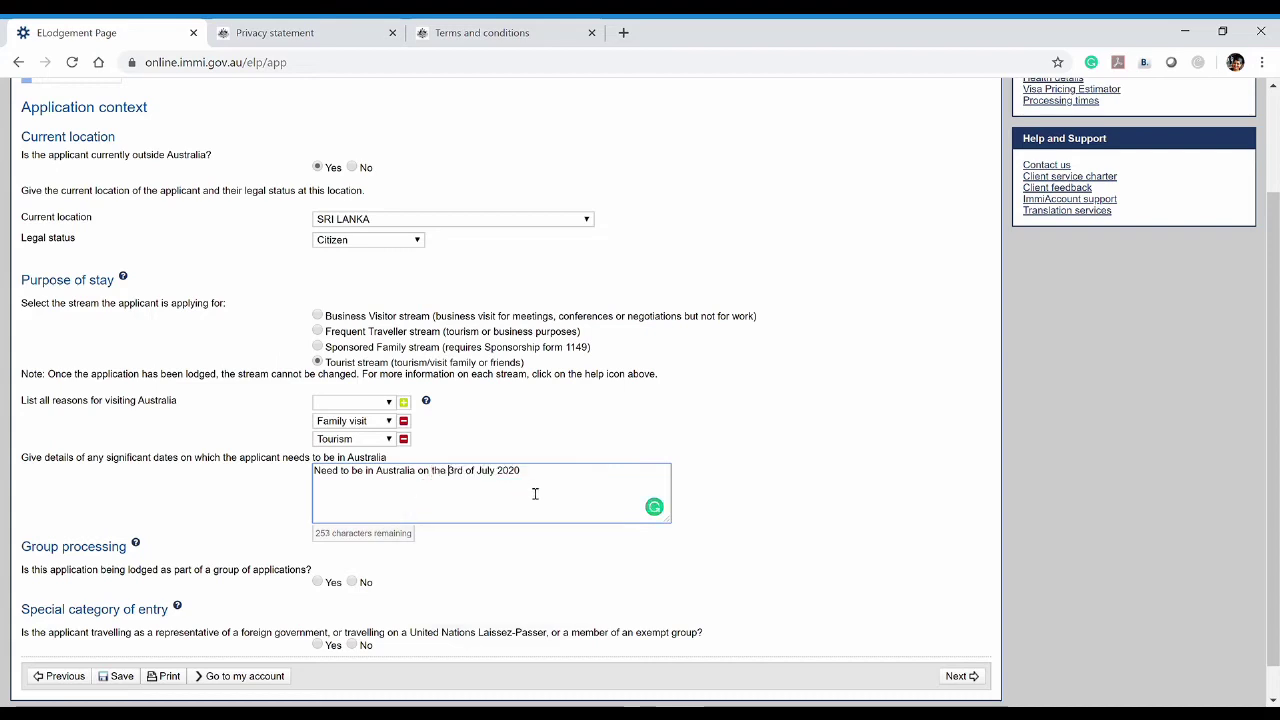
click(537, 534)
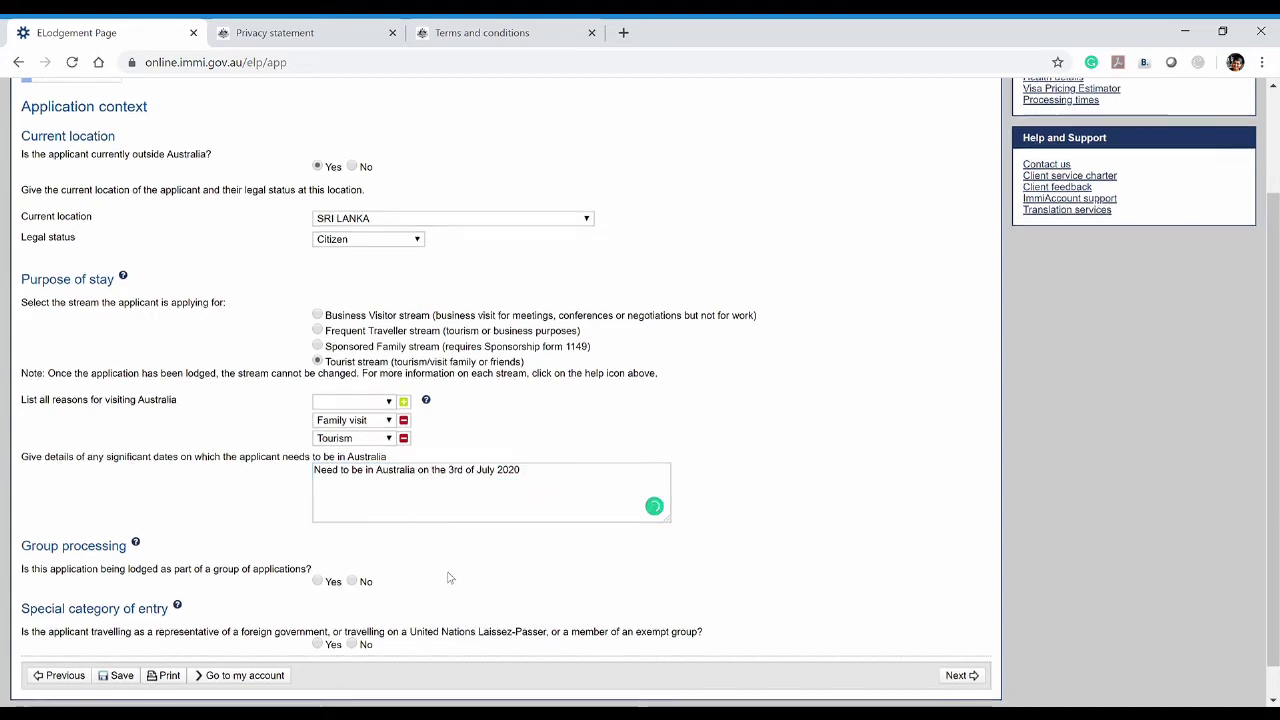
scroll(471, 575, down, 1)
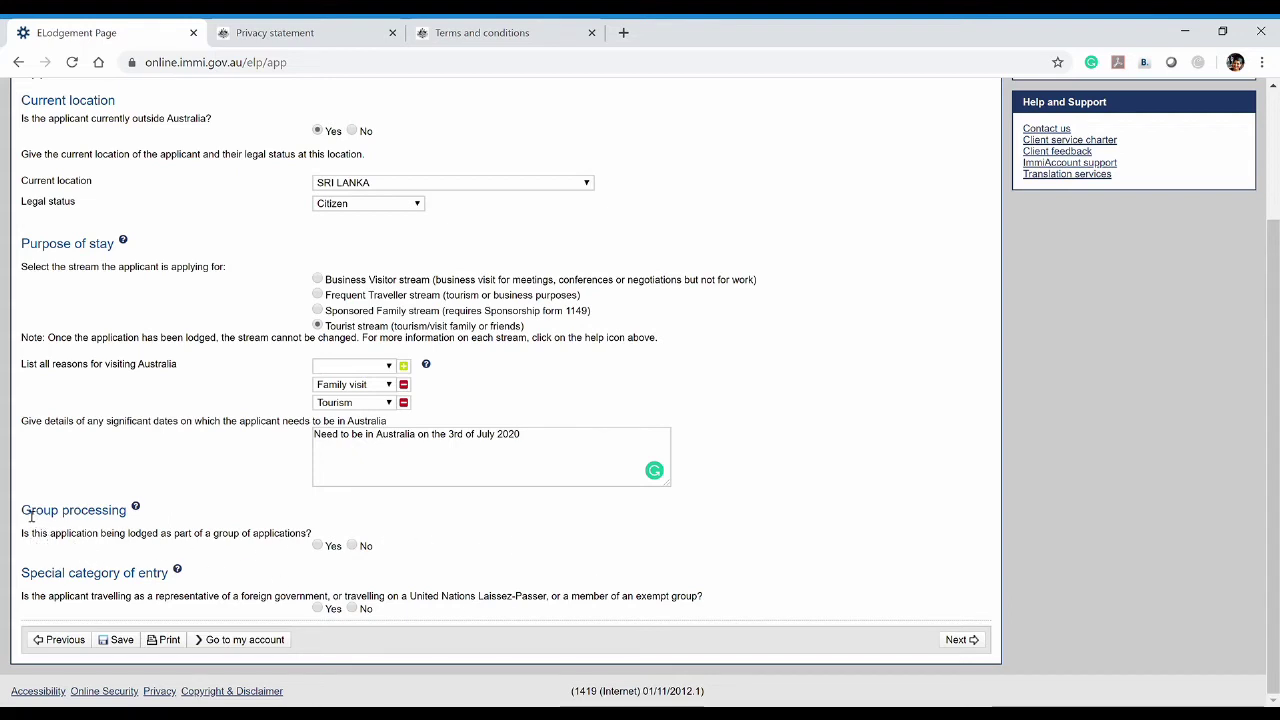
Answer Yes to group processing and open the group selection details
drag(22, 511, 130, 511)
click(88, 550)
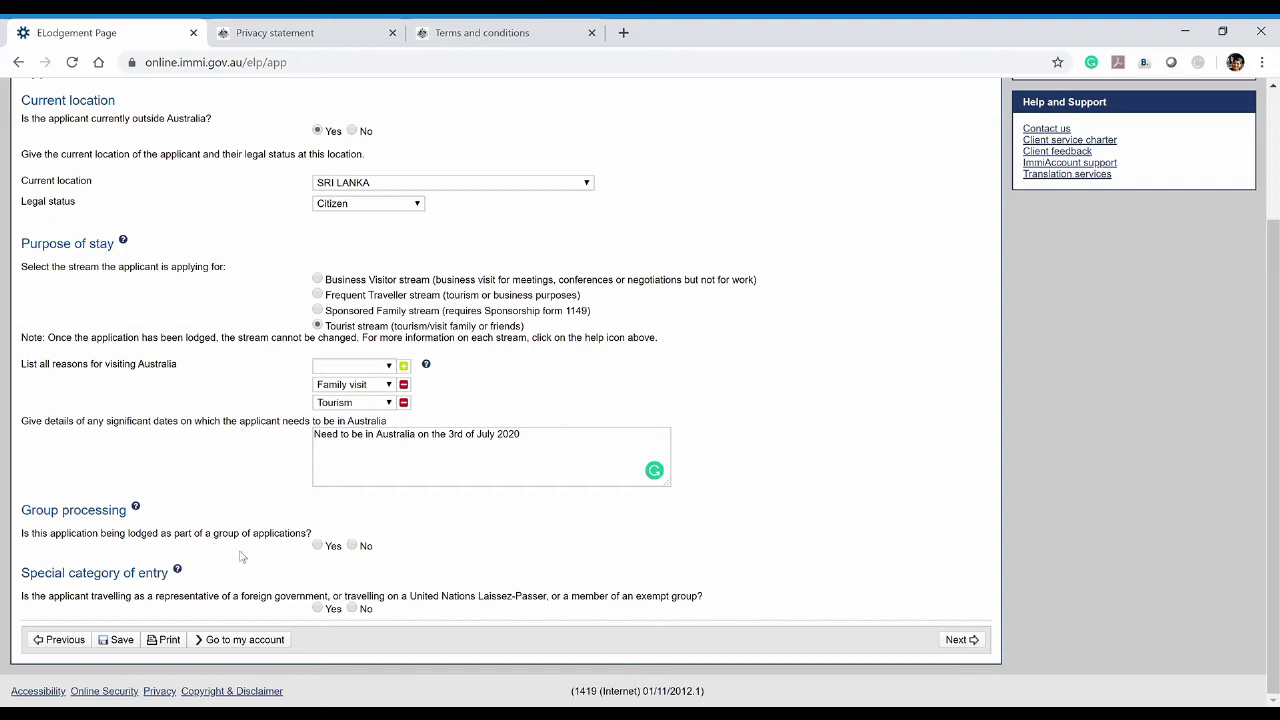
click(318, 546)
scroll(490, 555, down, 1)
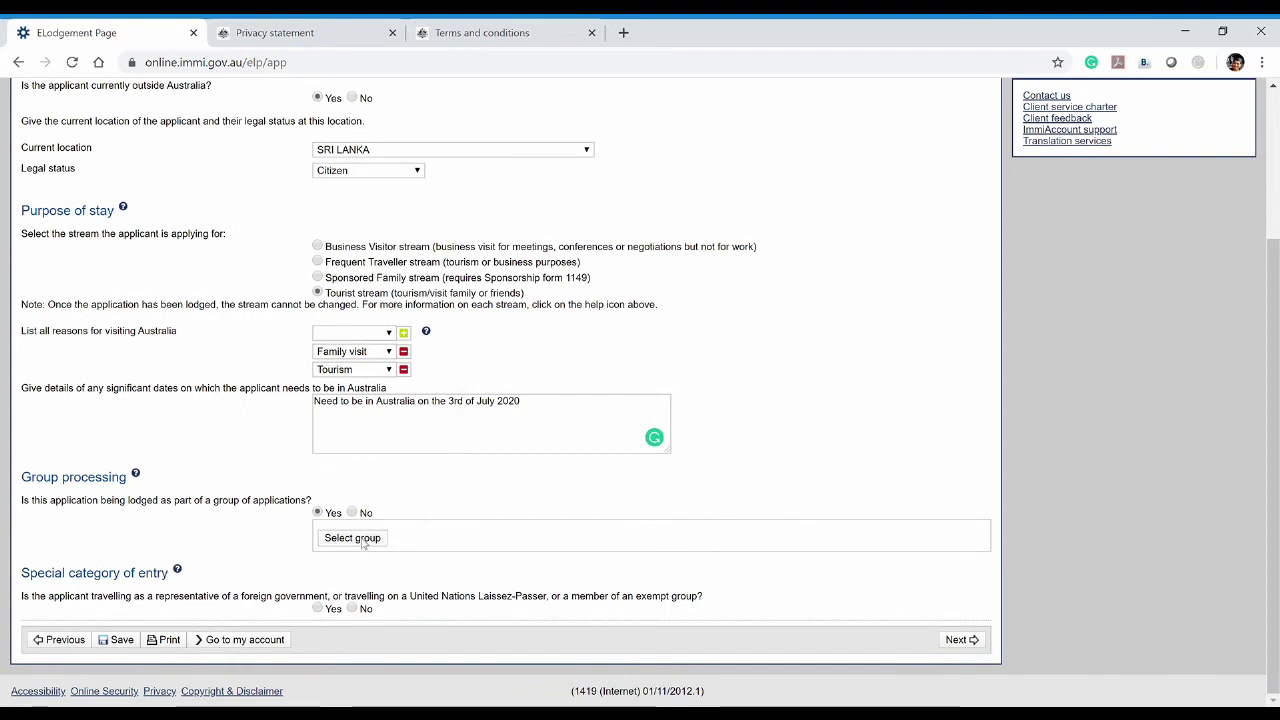
click(362, 541)
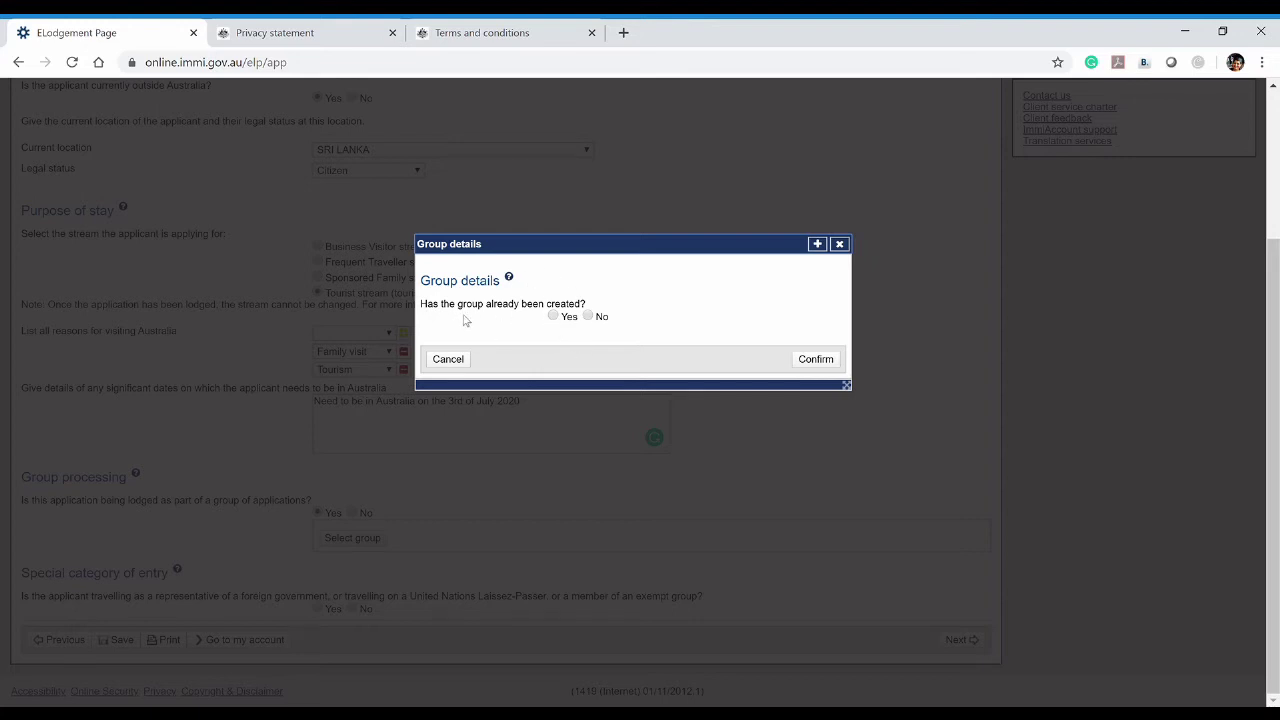
Create a new Family-type group named 'Parents' for the application
click(590, 317)
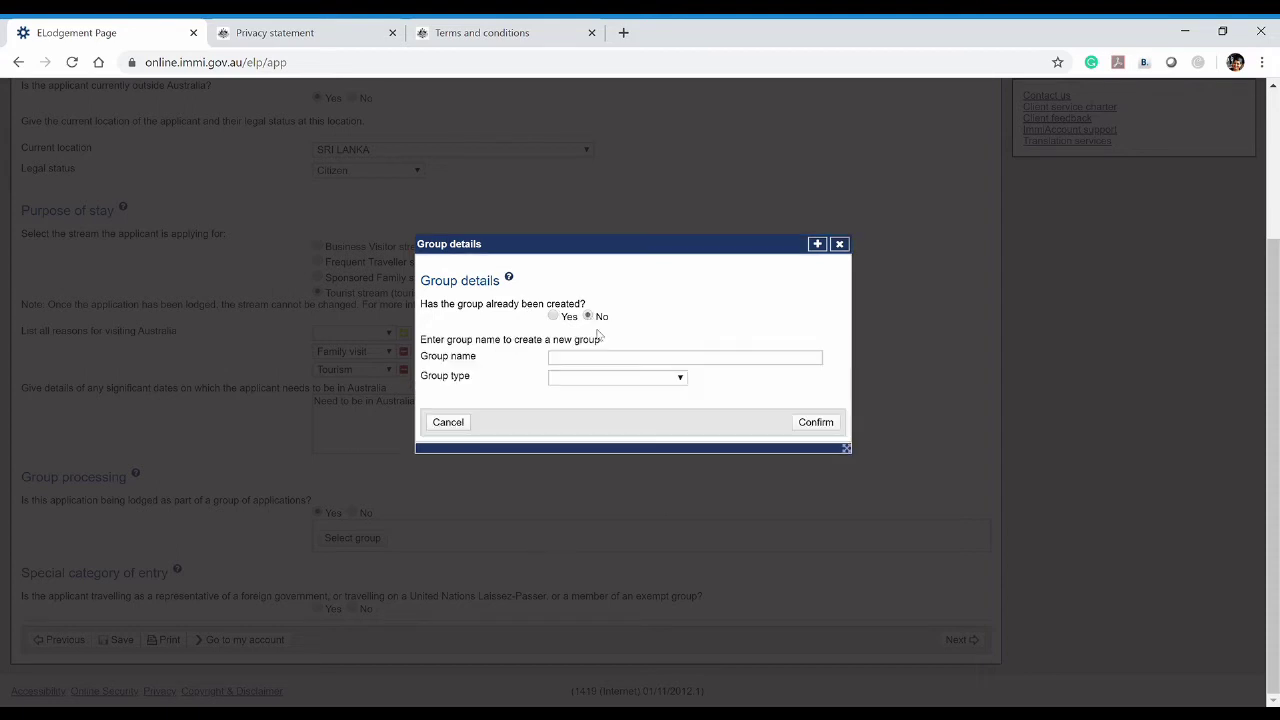
click(683, 363)
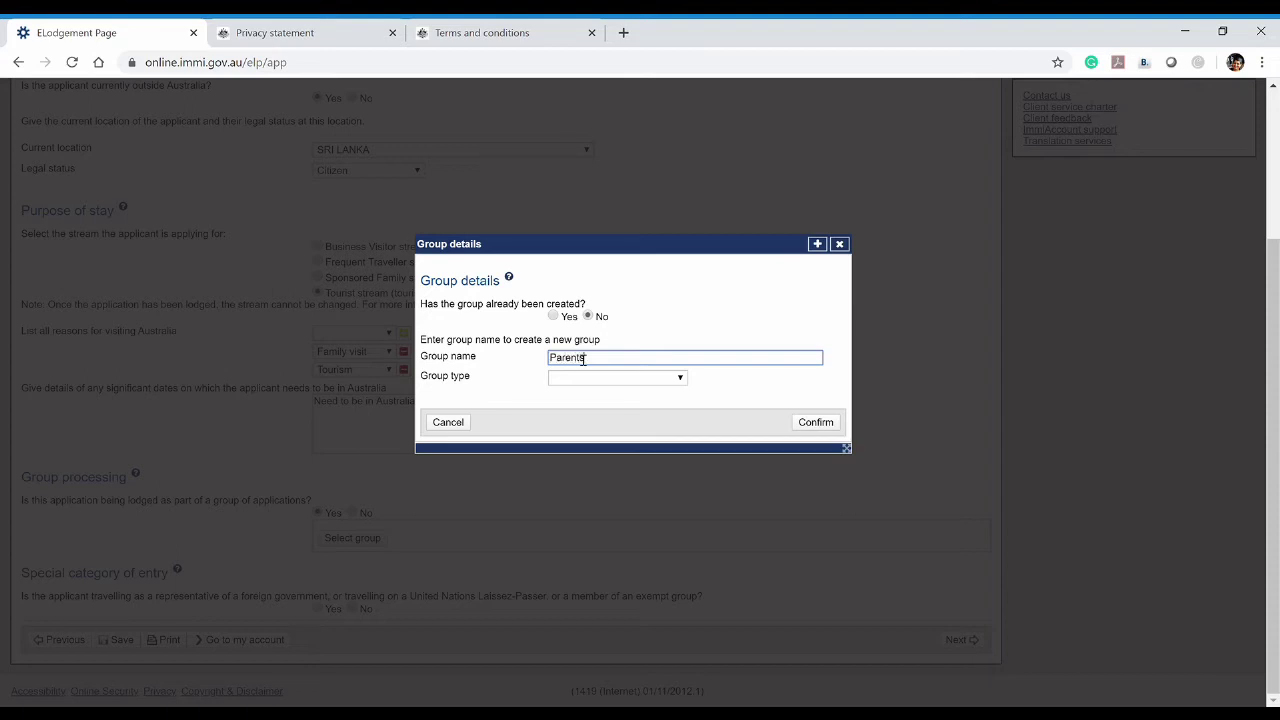
key(Tab)
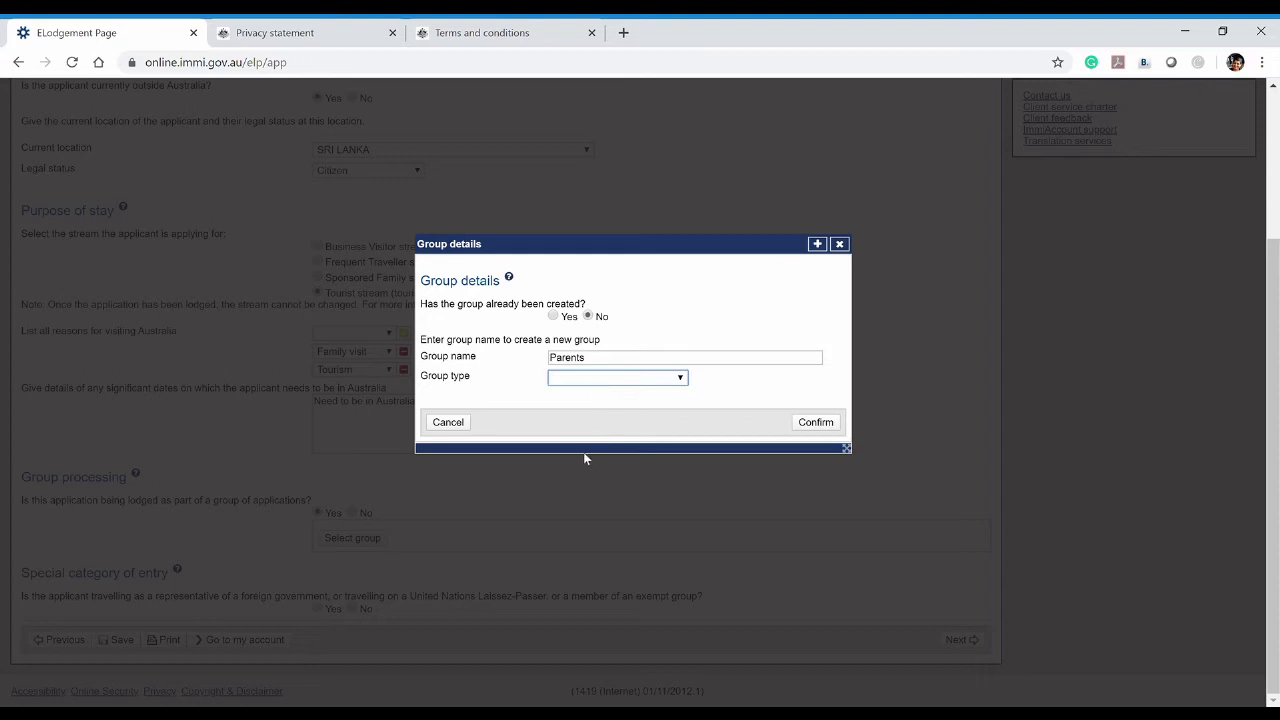
key(Down)
click(814, 428)
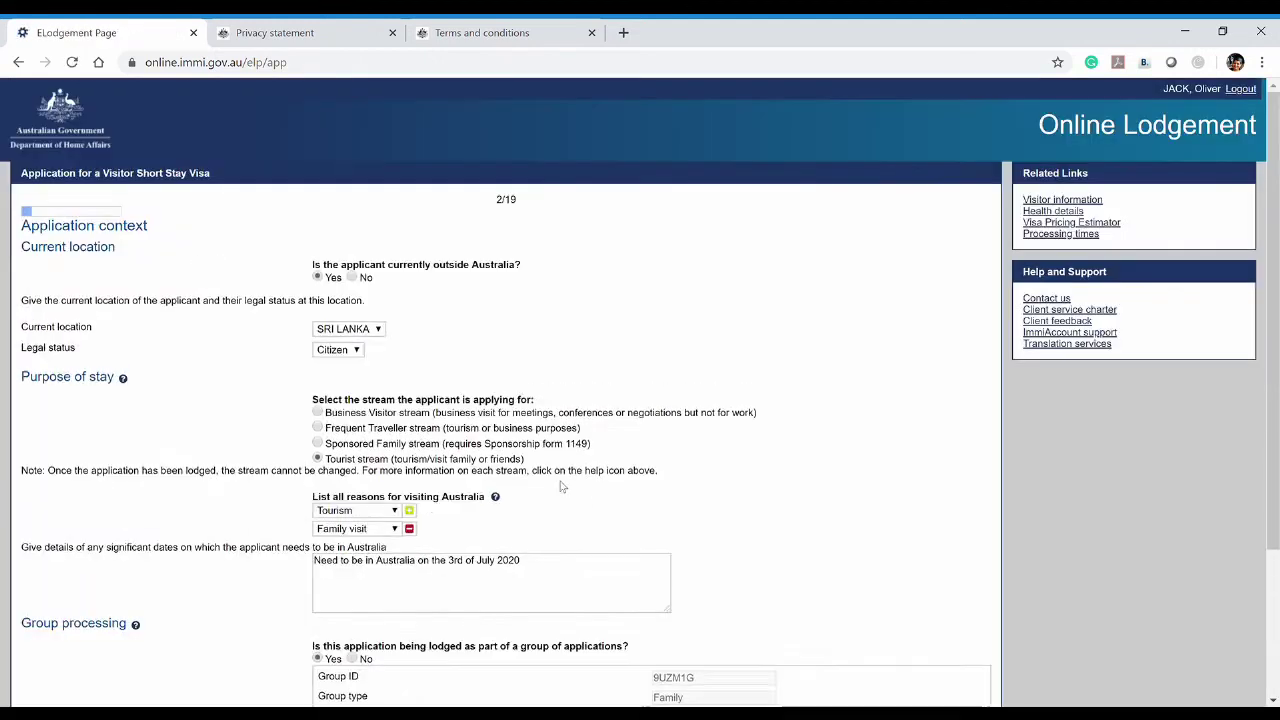
Select and inspect the generated Group ID value under group processing
scroll(563, 487, down, 3)
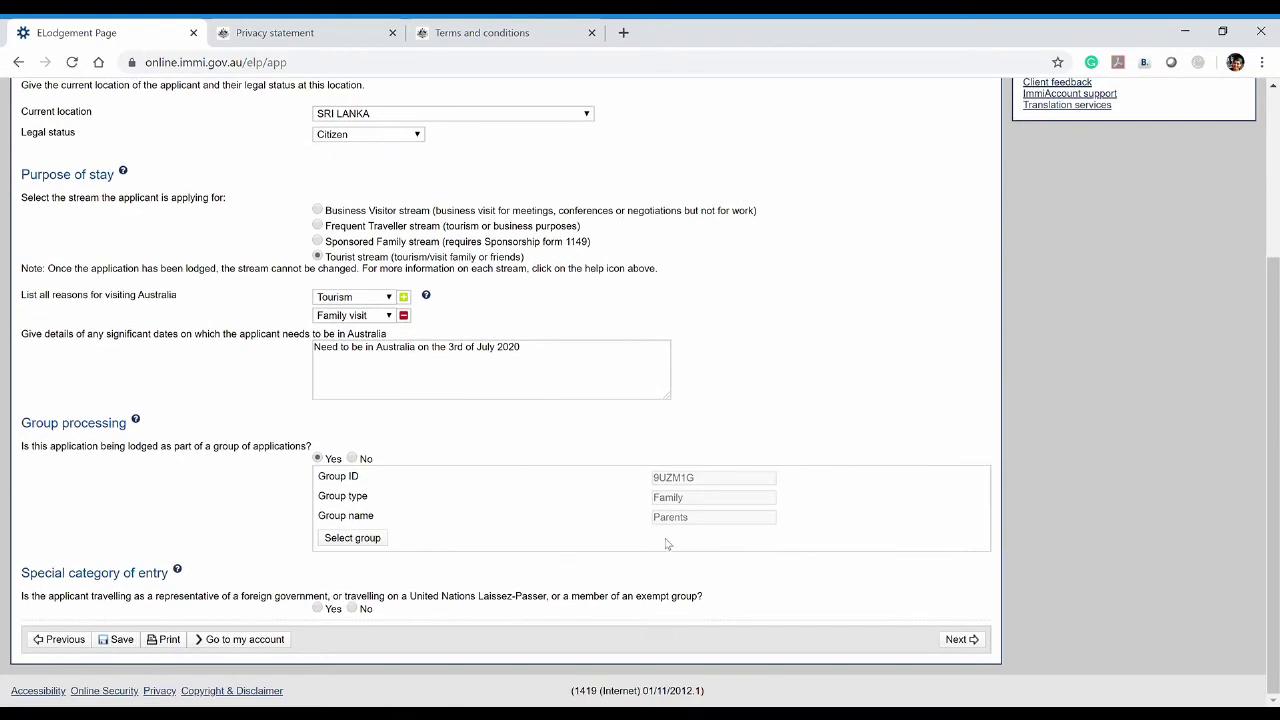
drag(700, 481, 647, 488)
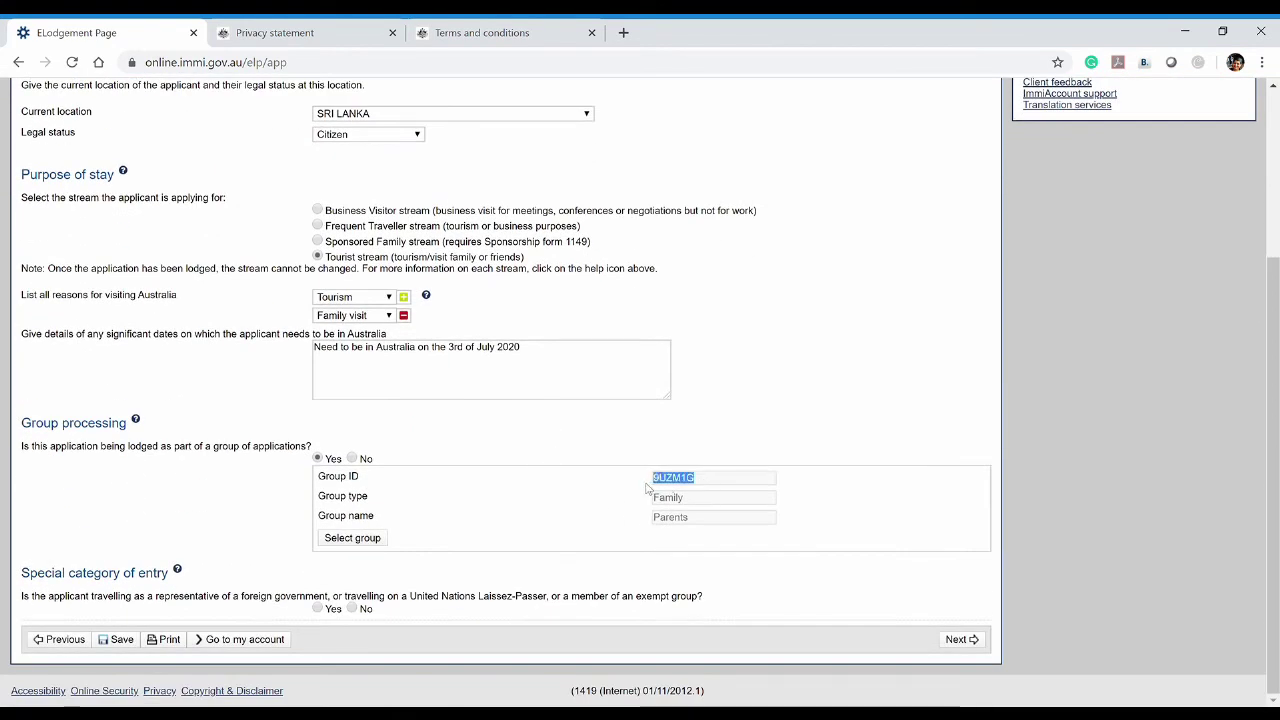
click(650, 483)
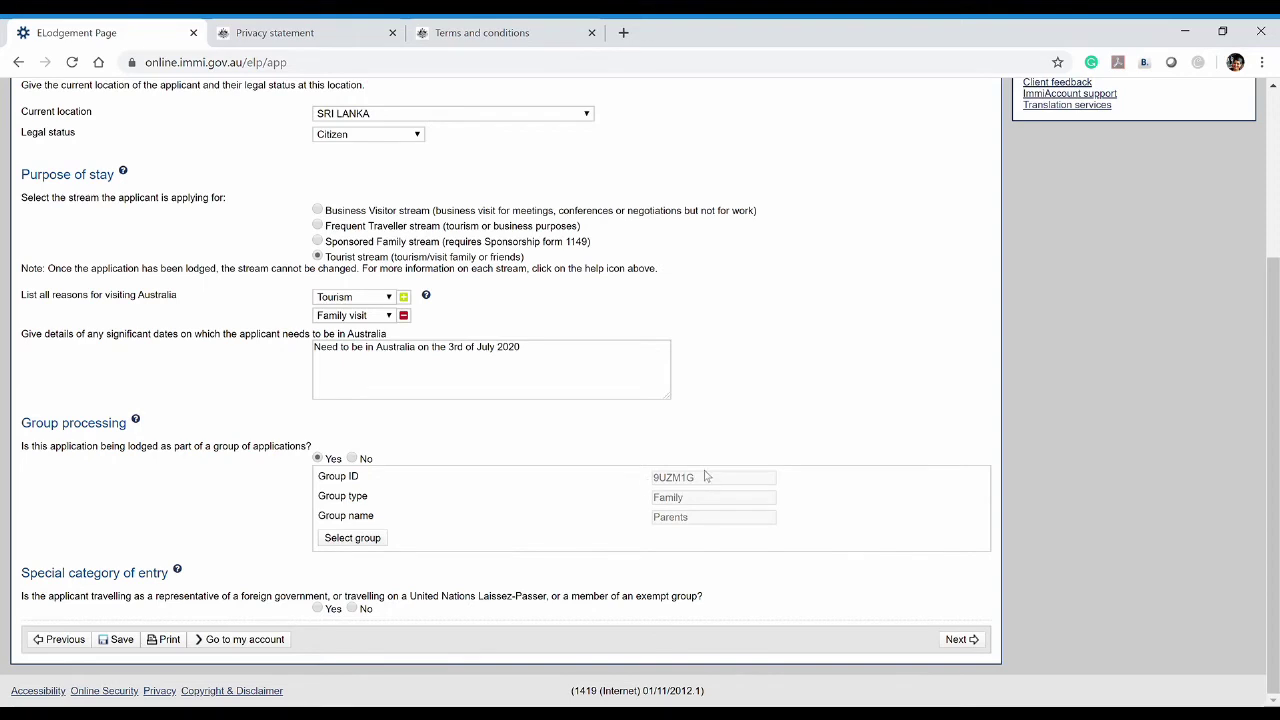
drag(711, 484, 652, 486)
click(631, 489)
click(632, 494)
click(648, 488)
drag(693, 482, 652, 482)
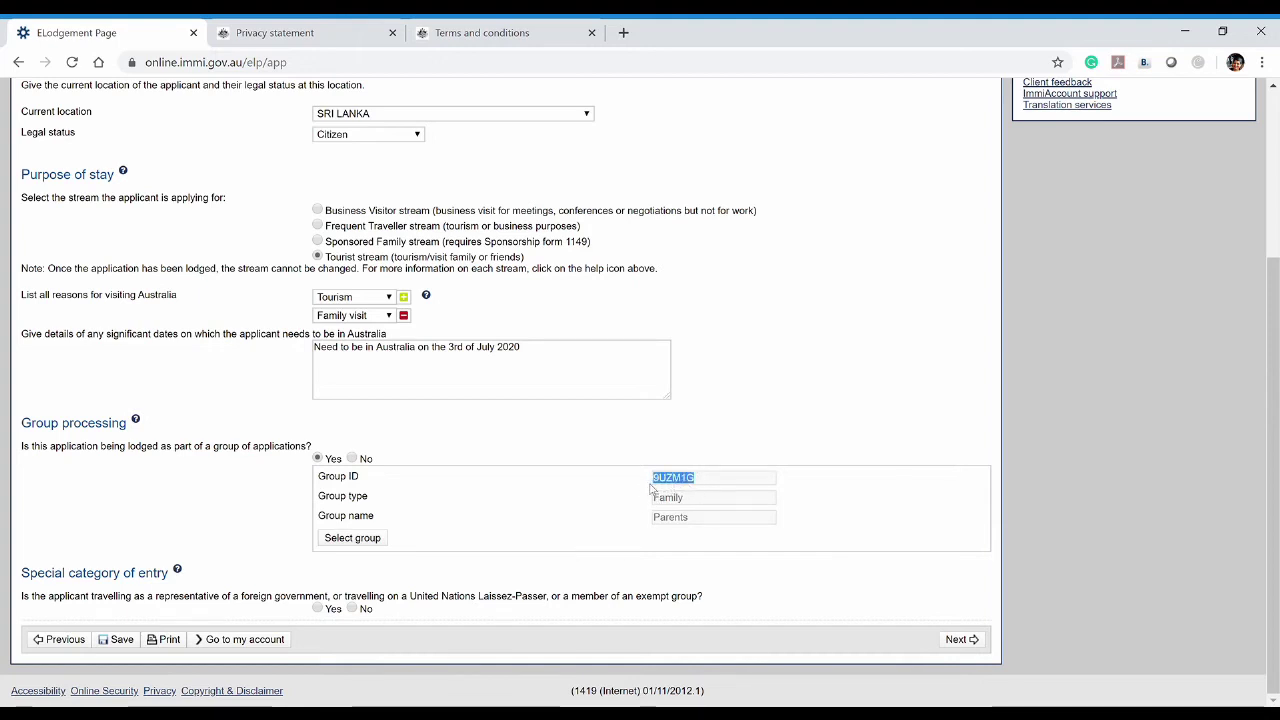
click(626, 500)
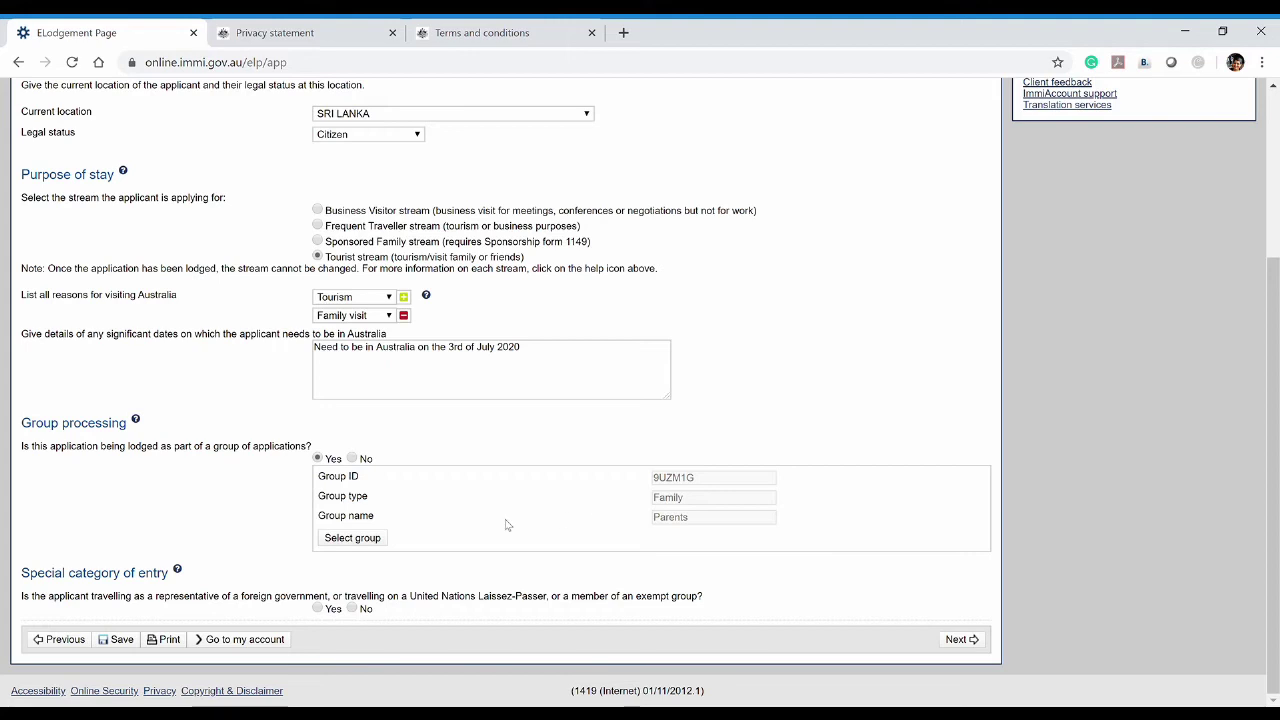
Answer No to group processing and special category of entry, then continue
click(354, 459)
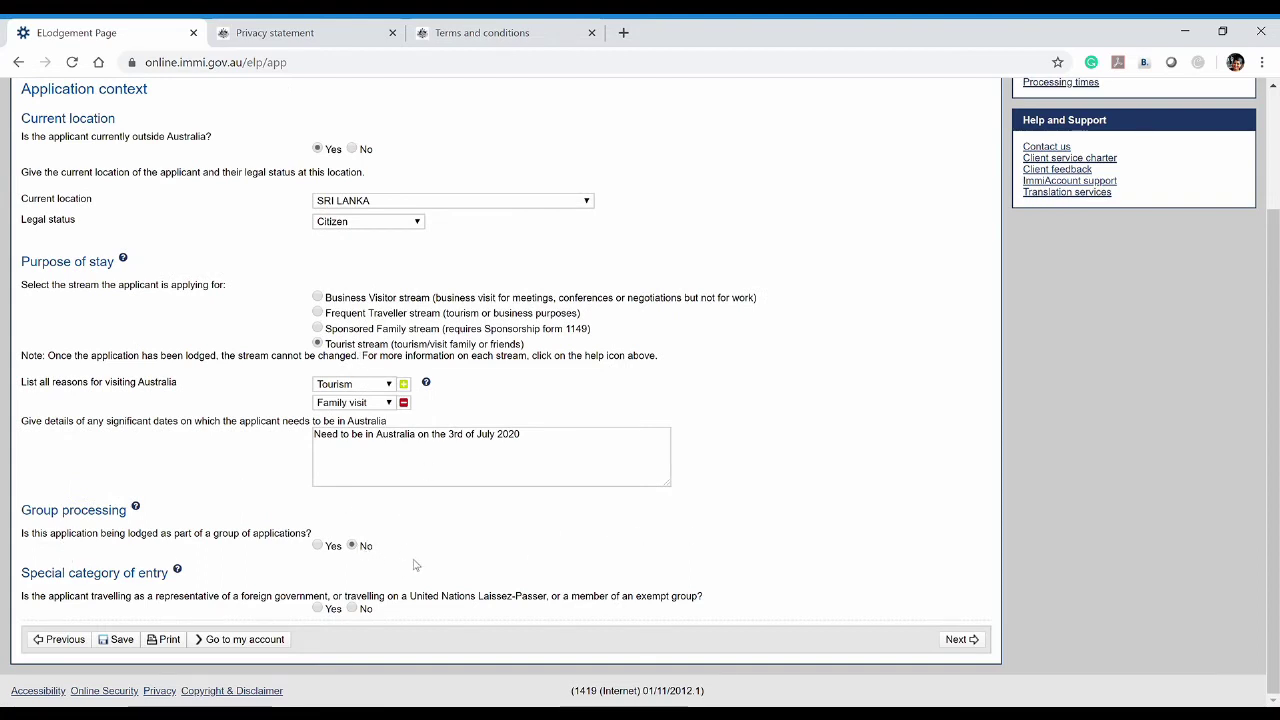
click(318, 546)
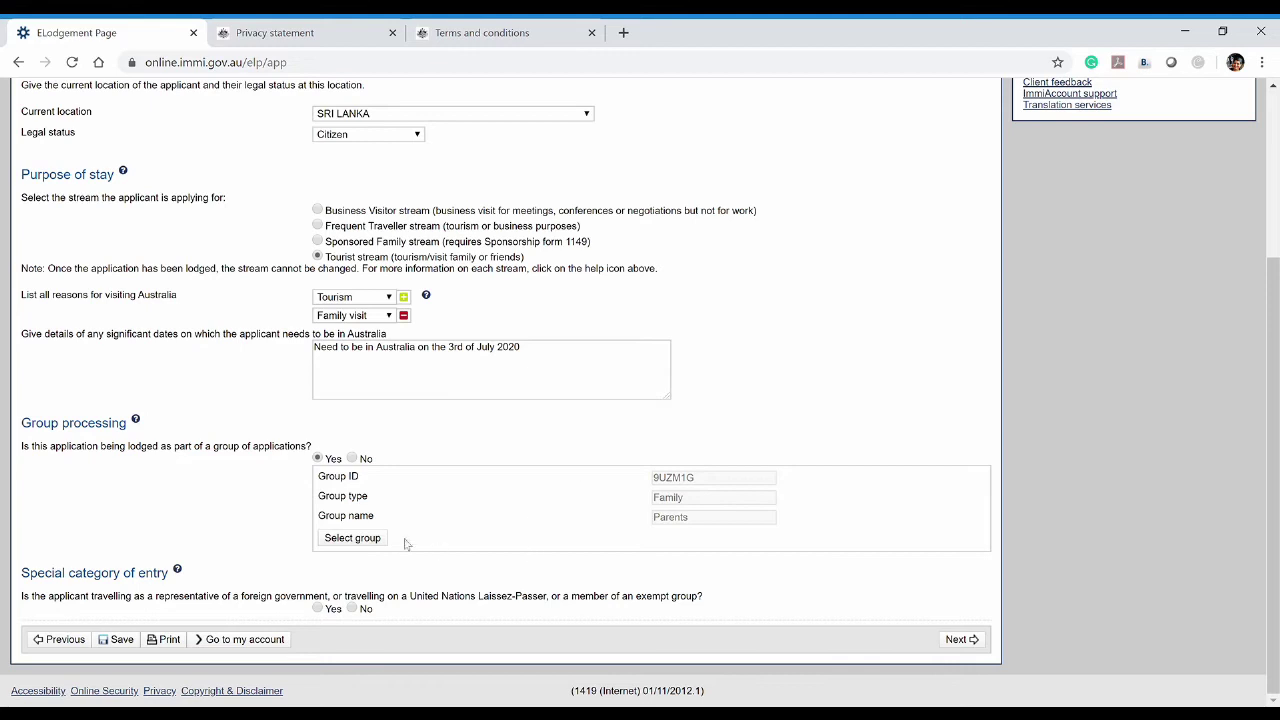
click(357, 457)
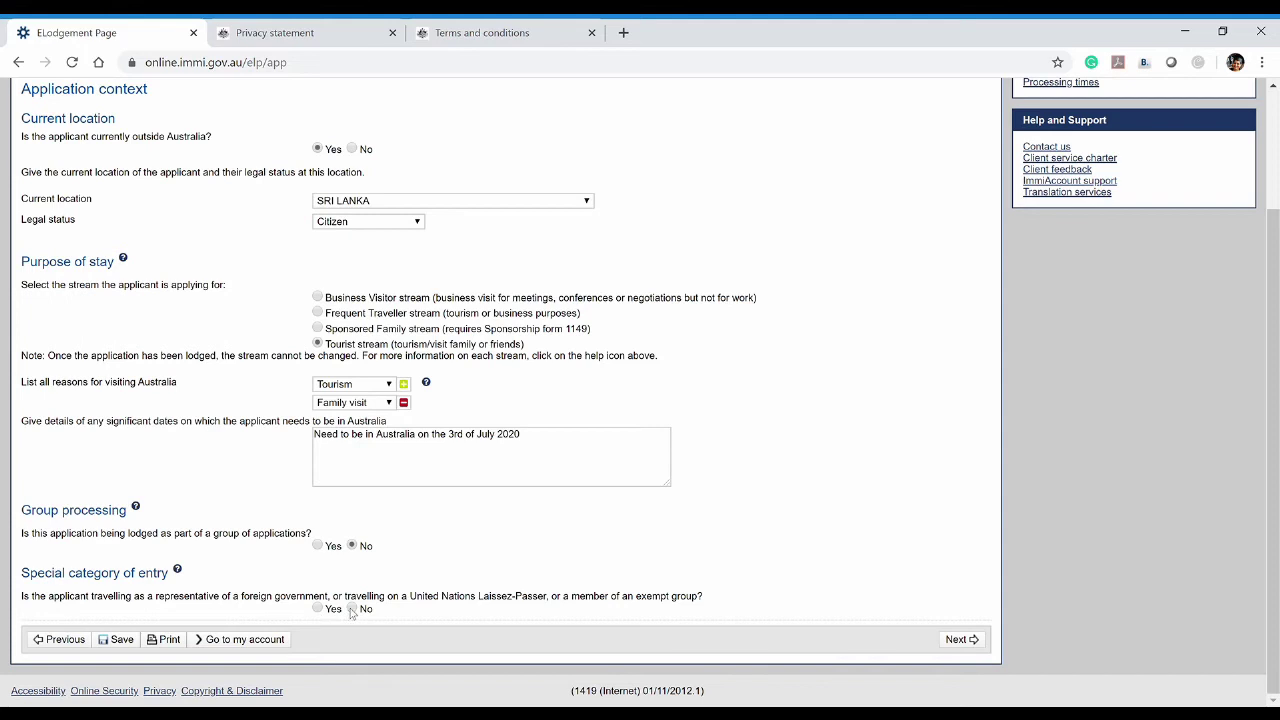
click(351, 609)
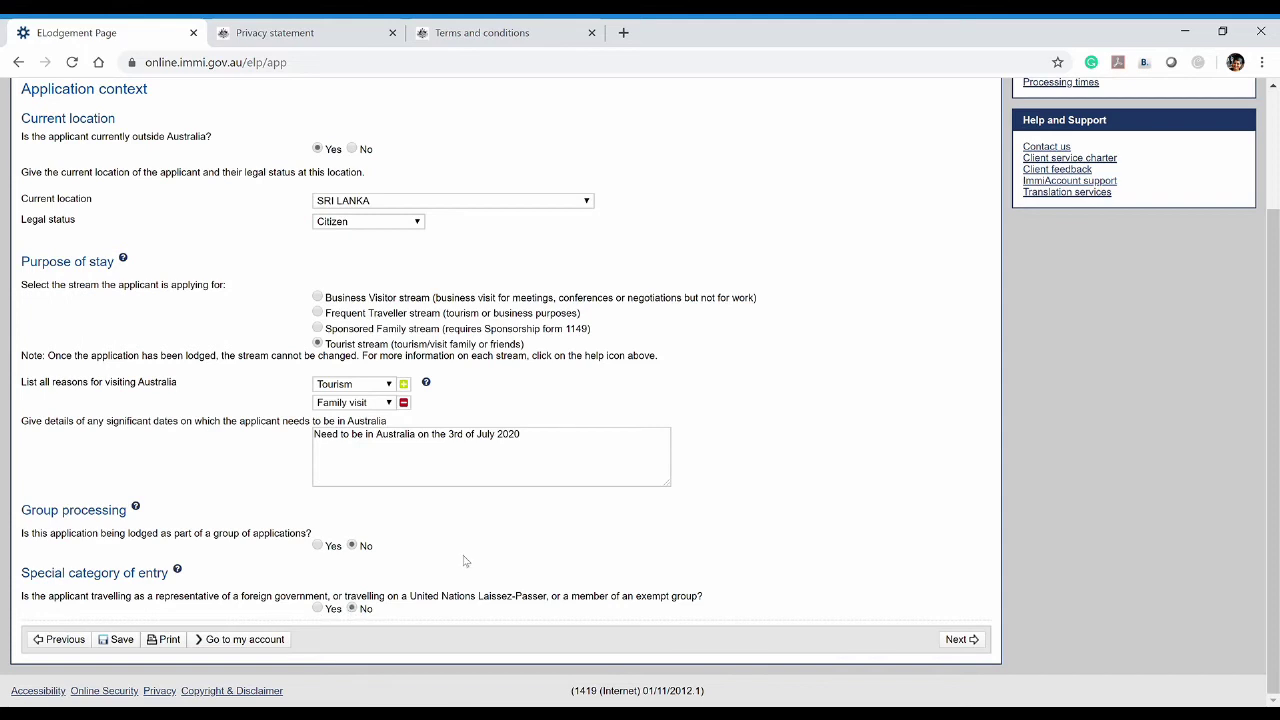
click(960, 640)
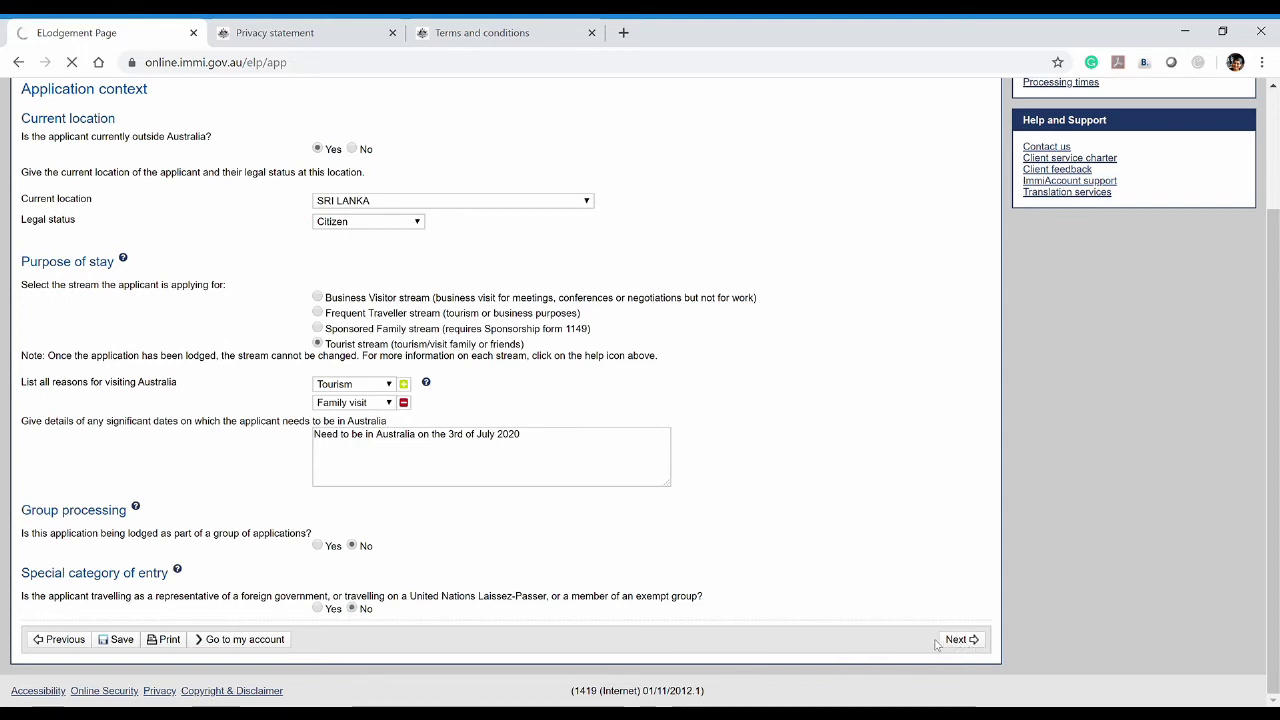
Begin the applicant's passport details at the Family name field
scroll(770, 560, down, 2)
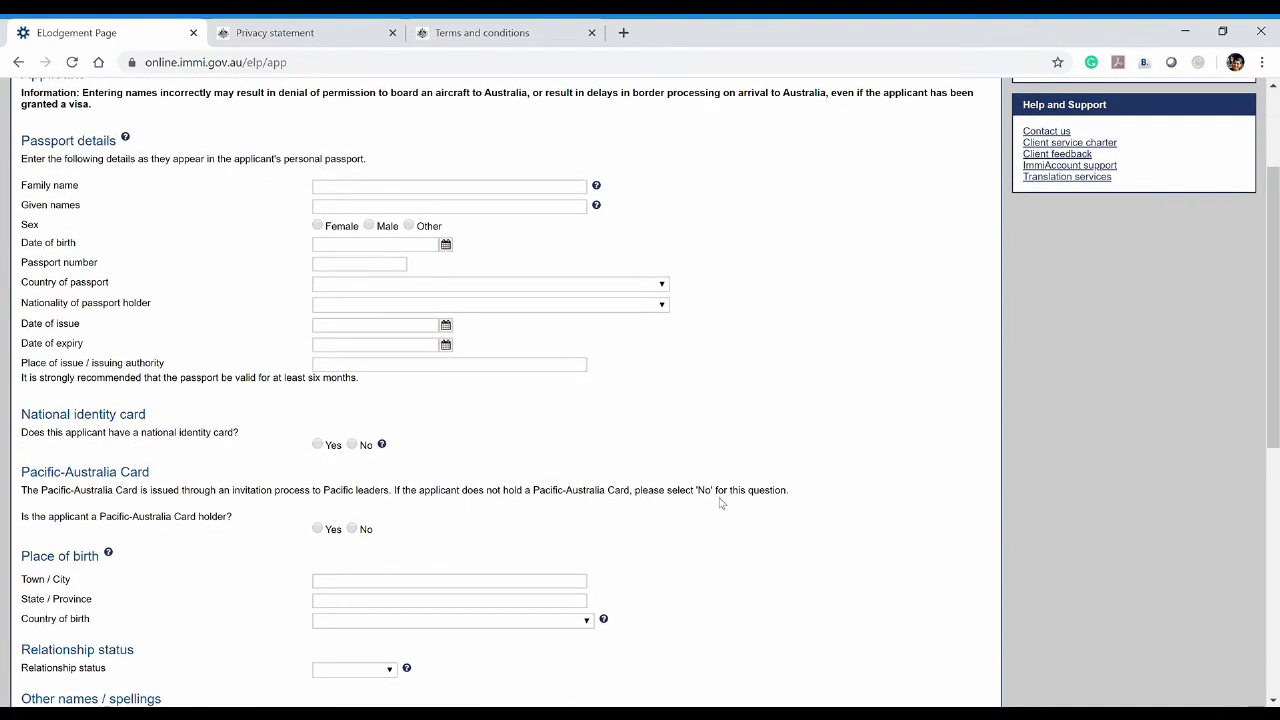
scroll(726, 495, up, 2)
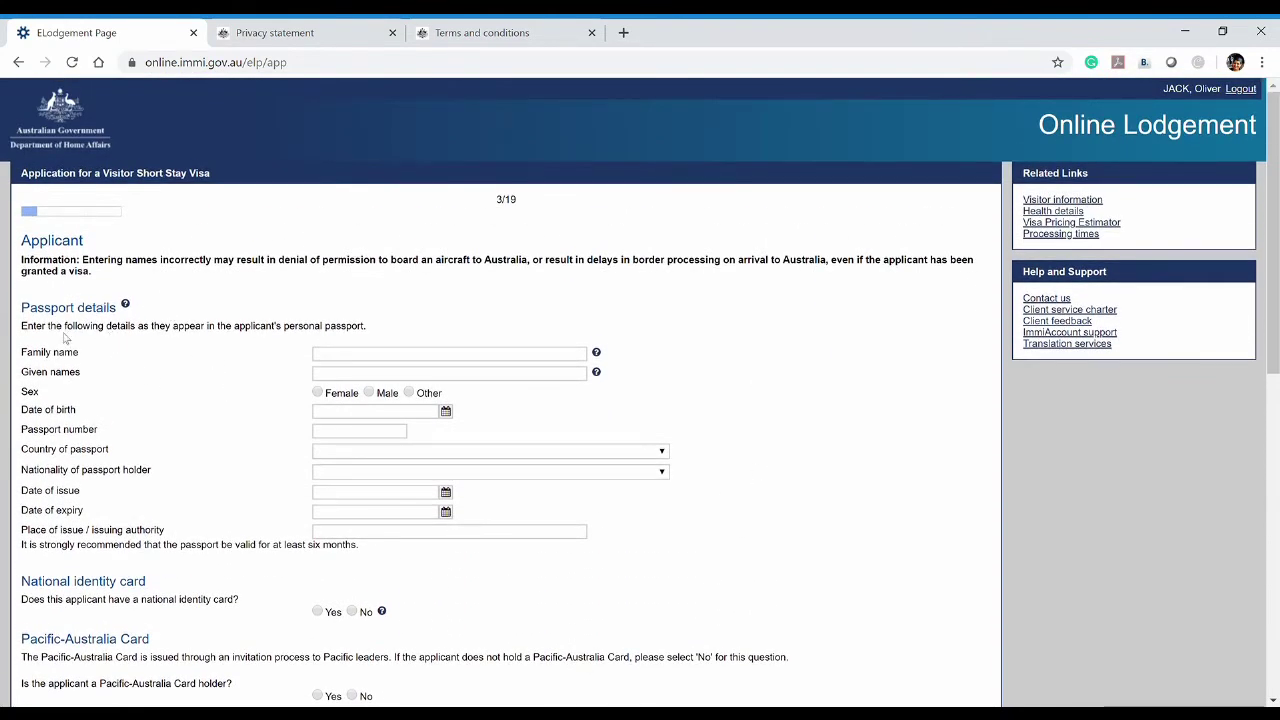
scroll(155, 325, down, 1)
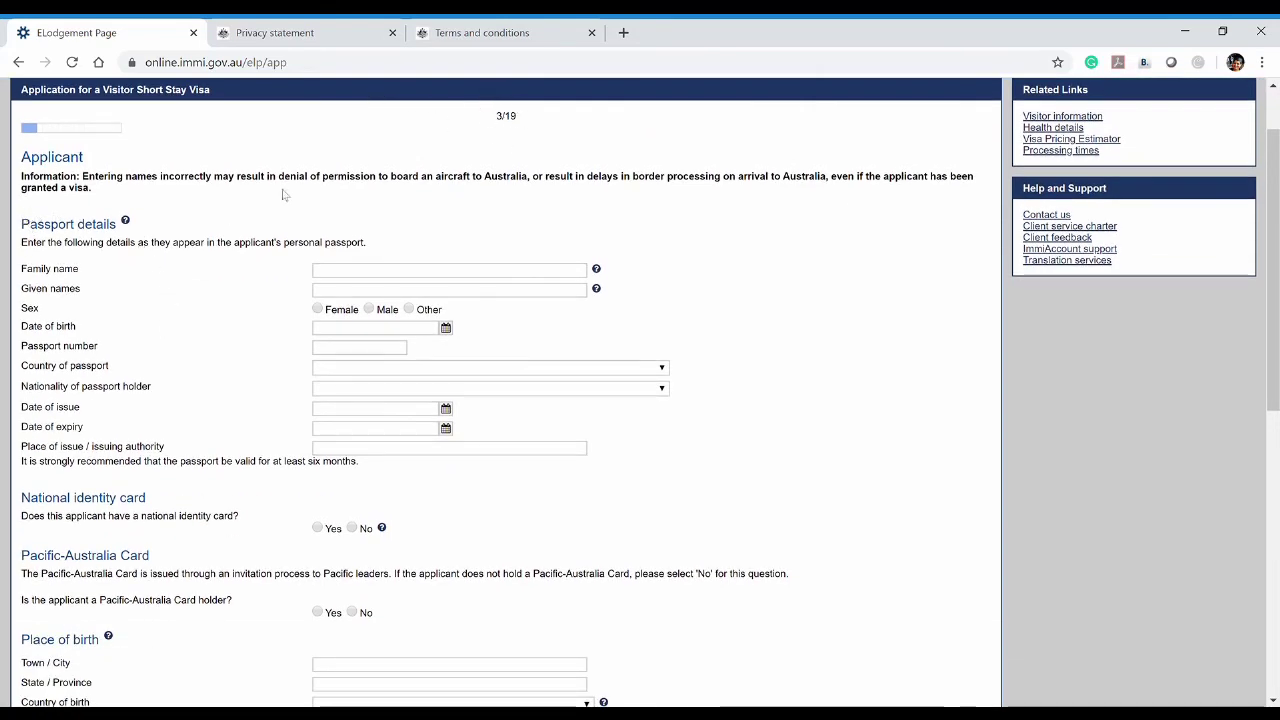
triple_click(32, 228)
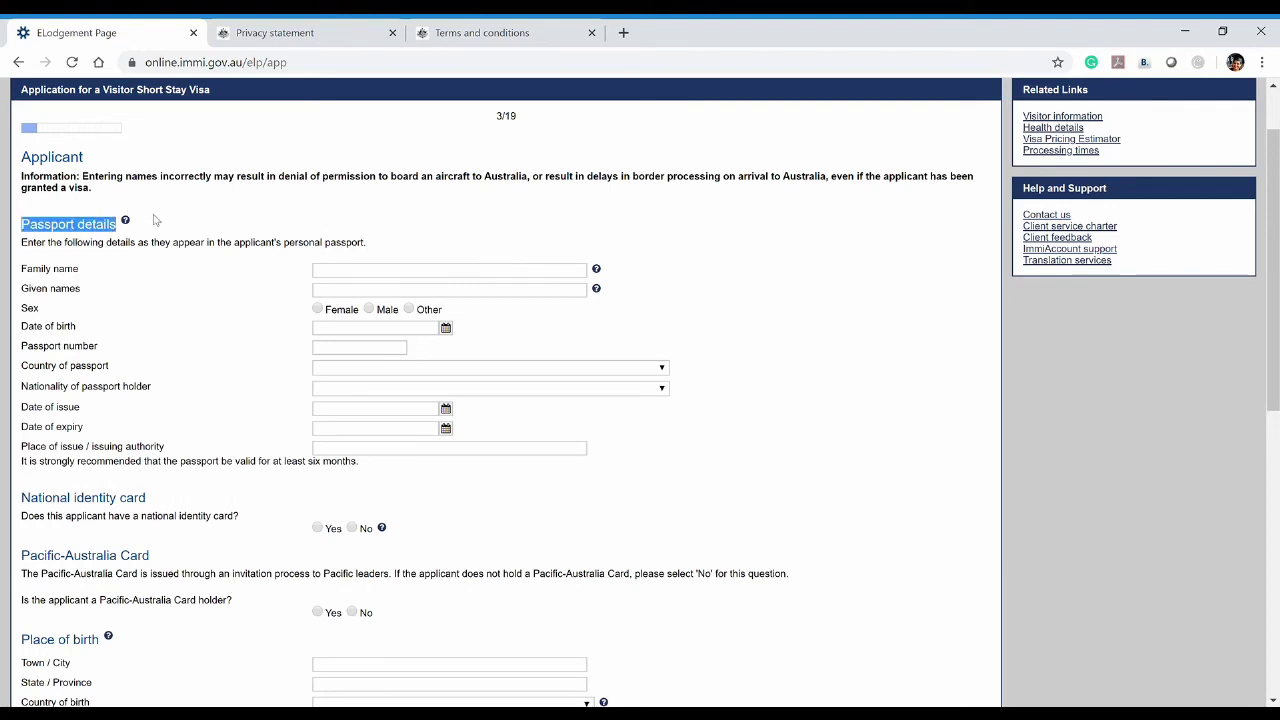
click(212, 367)
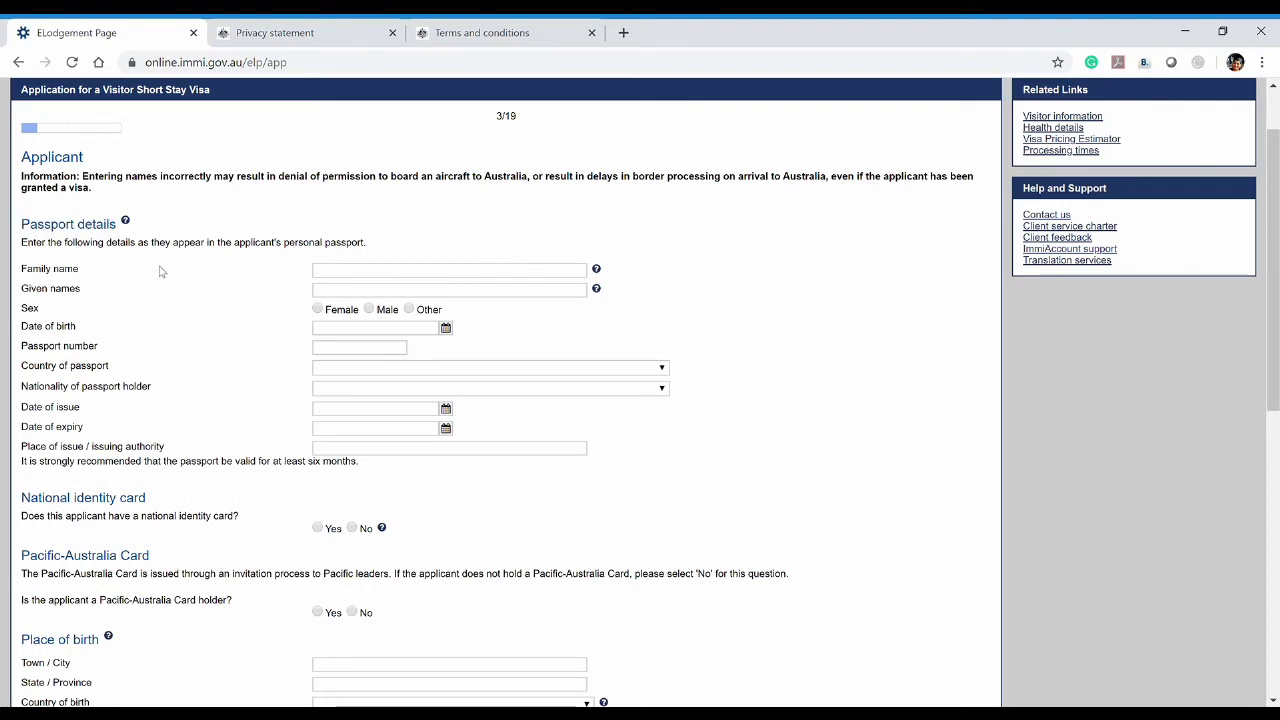
click(332, 271)
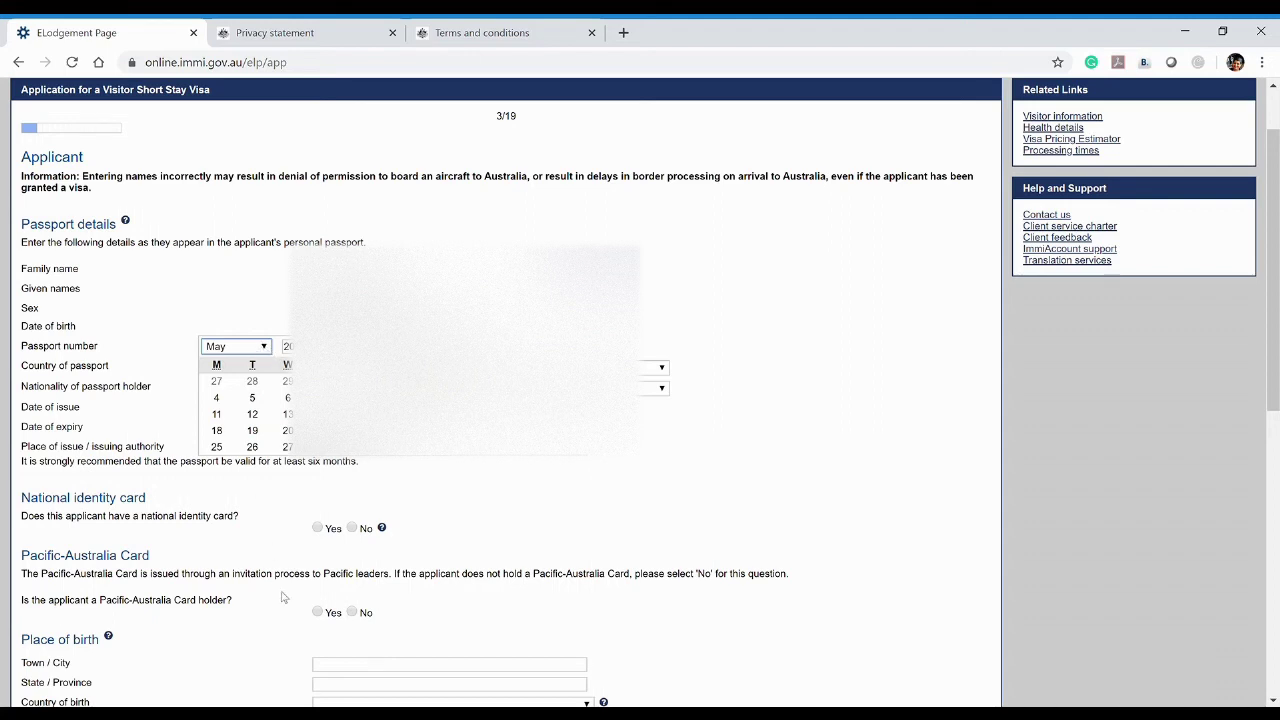
Set the date of birth to 1 January 1990 in the calendar picker, then move to passport nationality
click(236, 346)
click(238, 366)
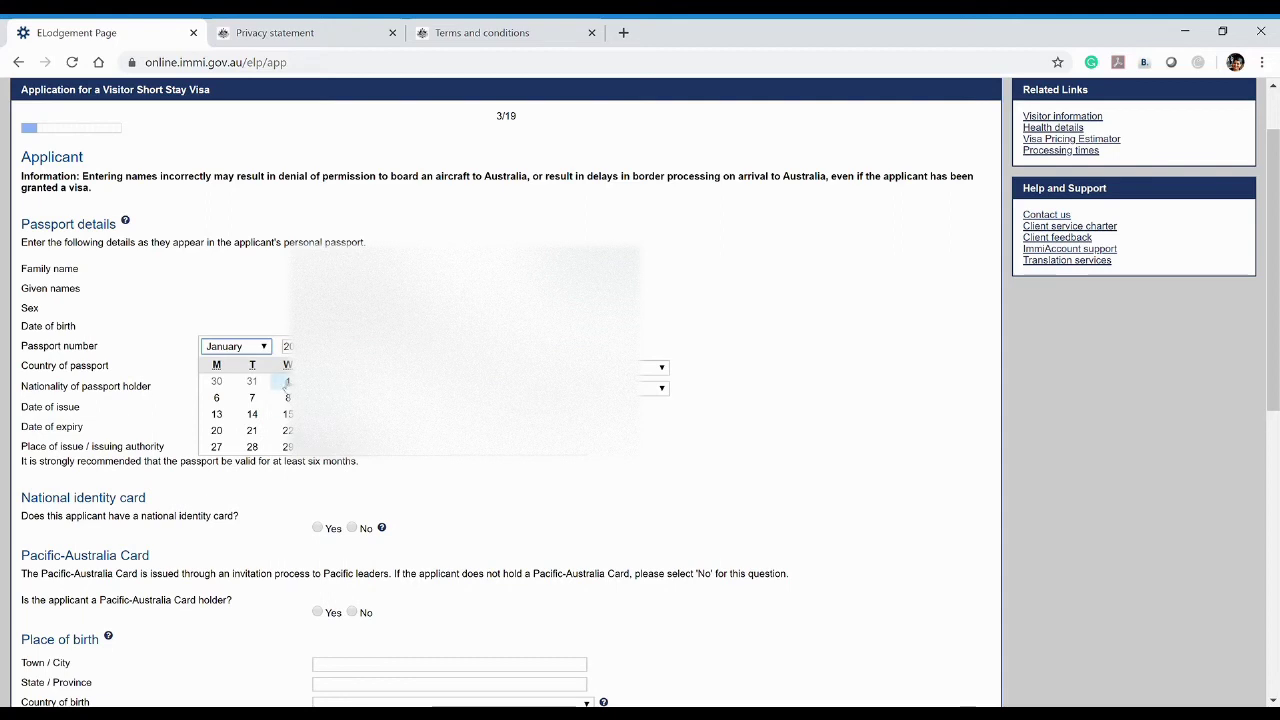
click(287, 346)
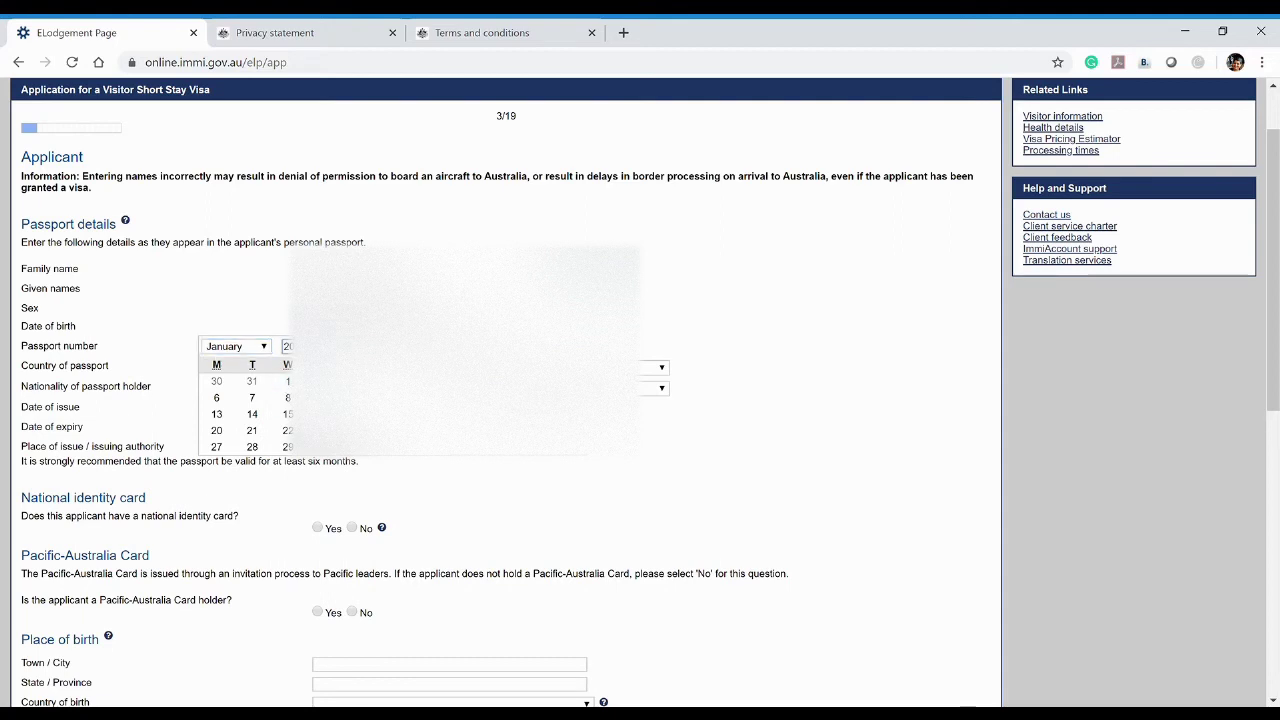
key(ctrl+a)
key(BackSpace)
text(1990)
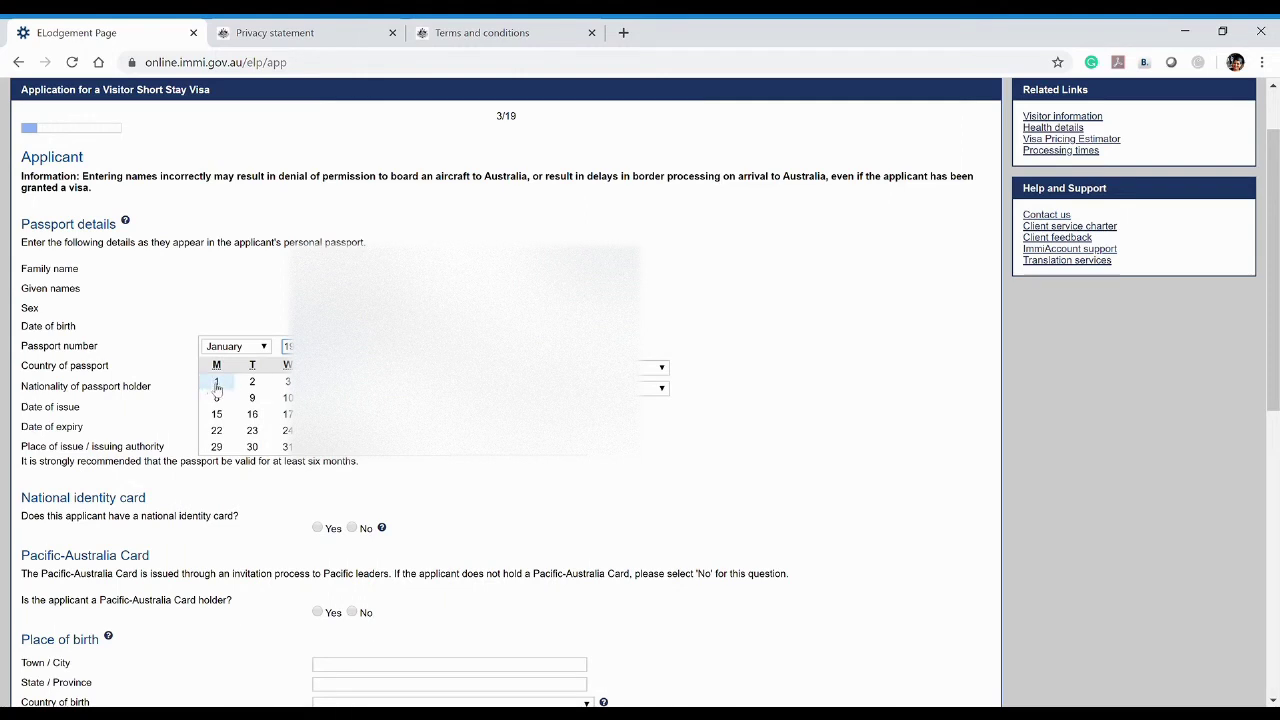
click(216, 381)
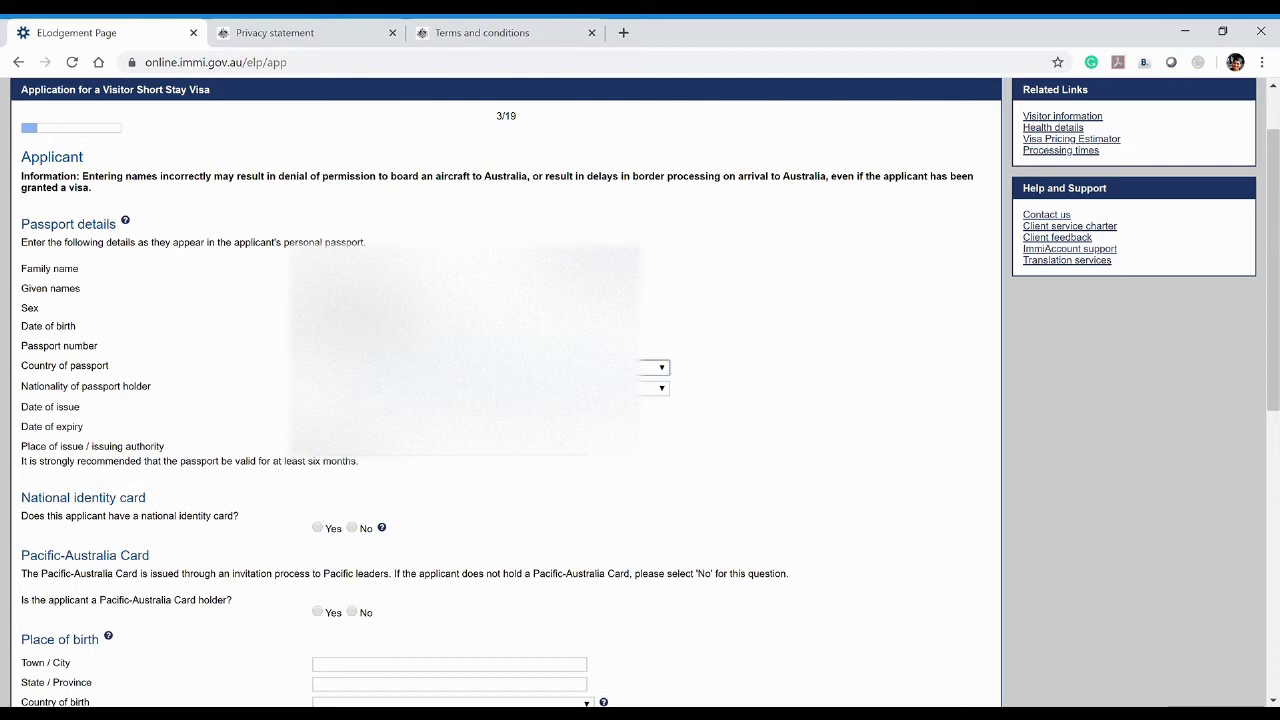
click(655, 387)
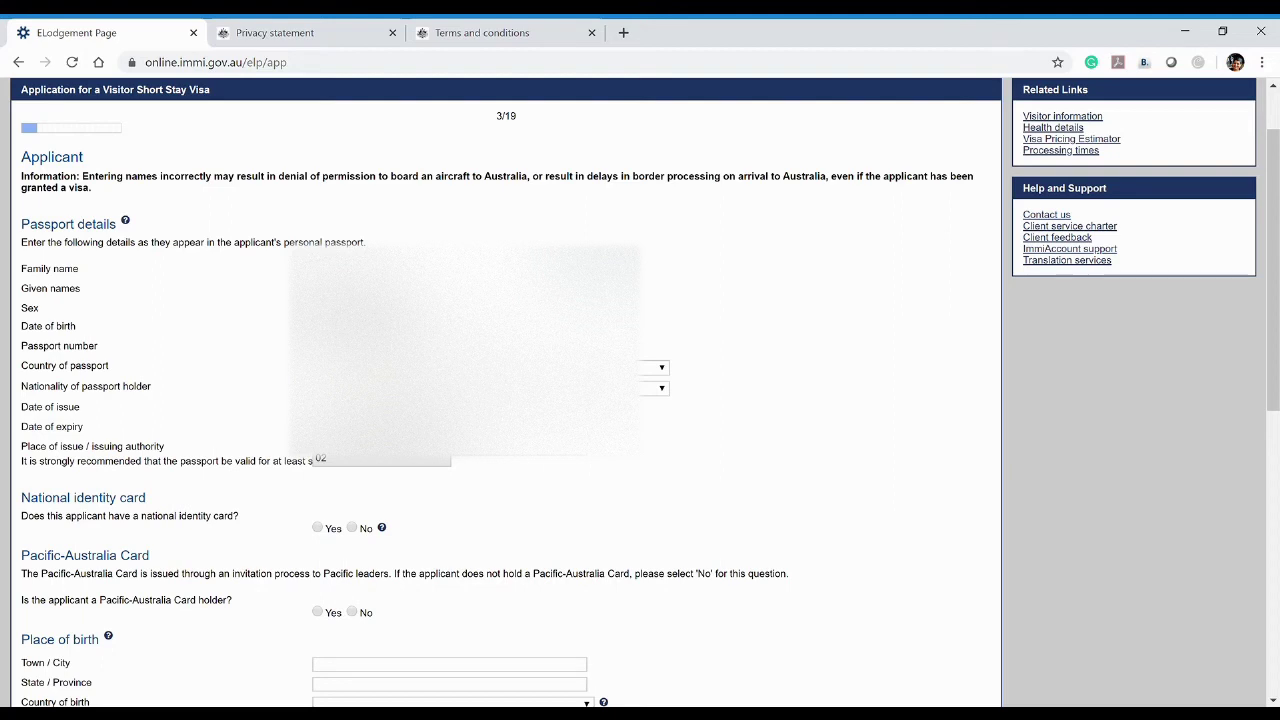
Set the passport issue date to the 1st and the expiry date to 1 January 2019
key(Tab)
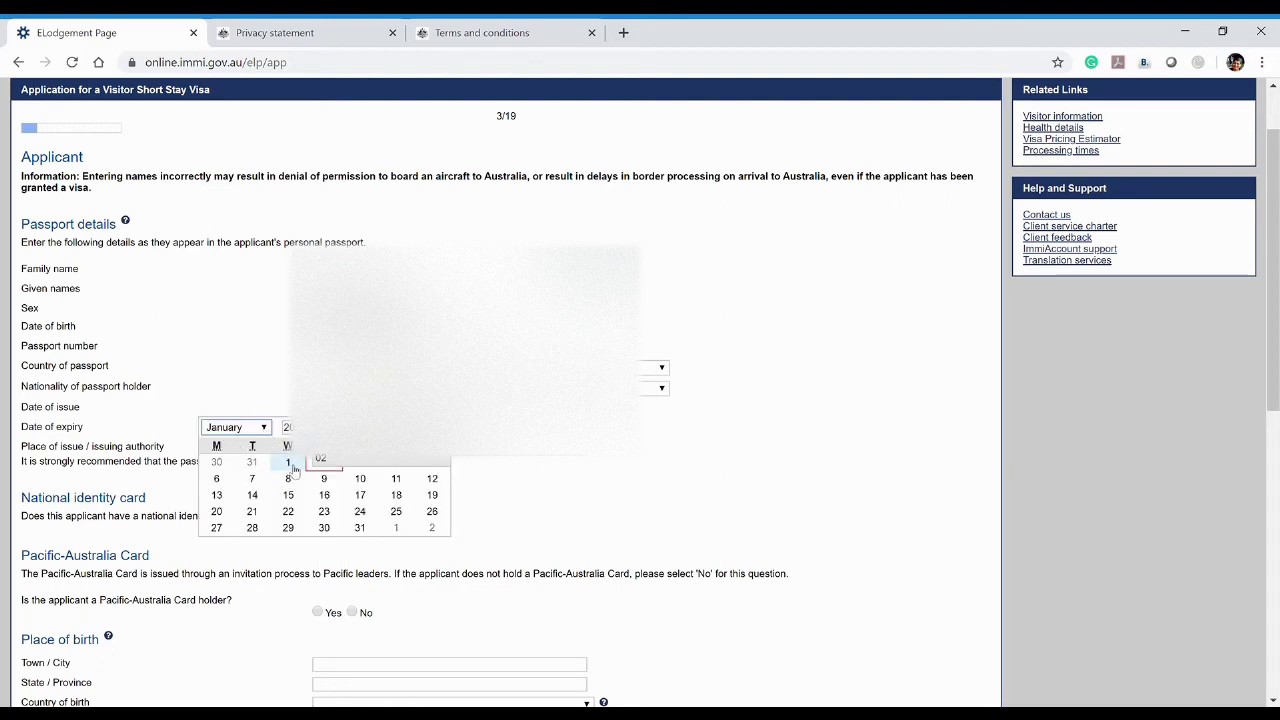
click(288, 461)
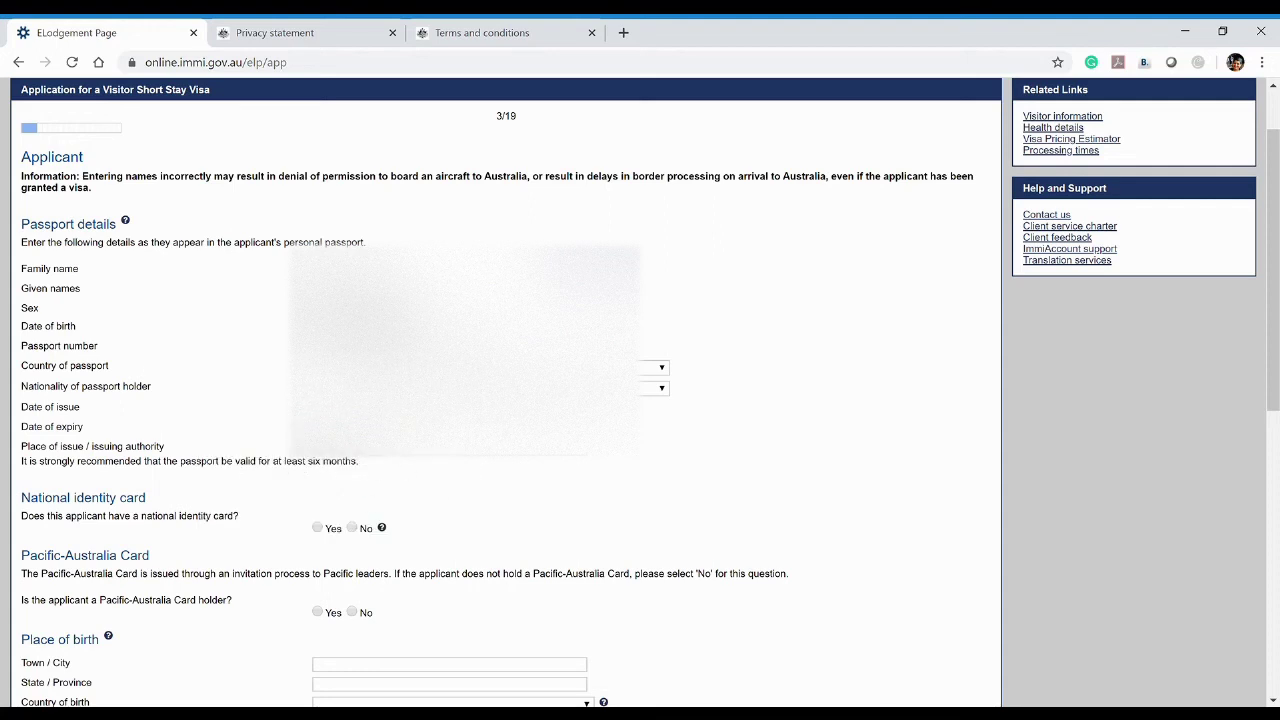
key(Tab)
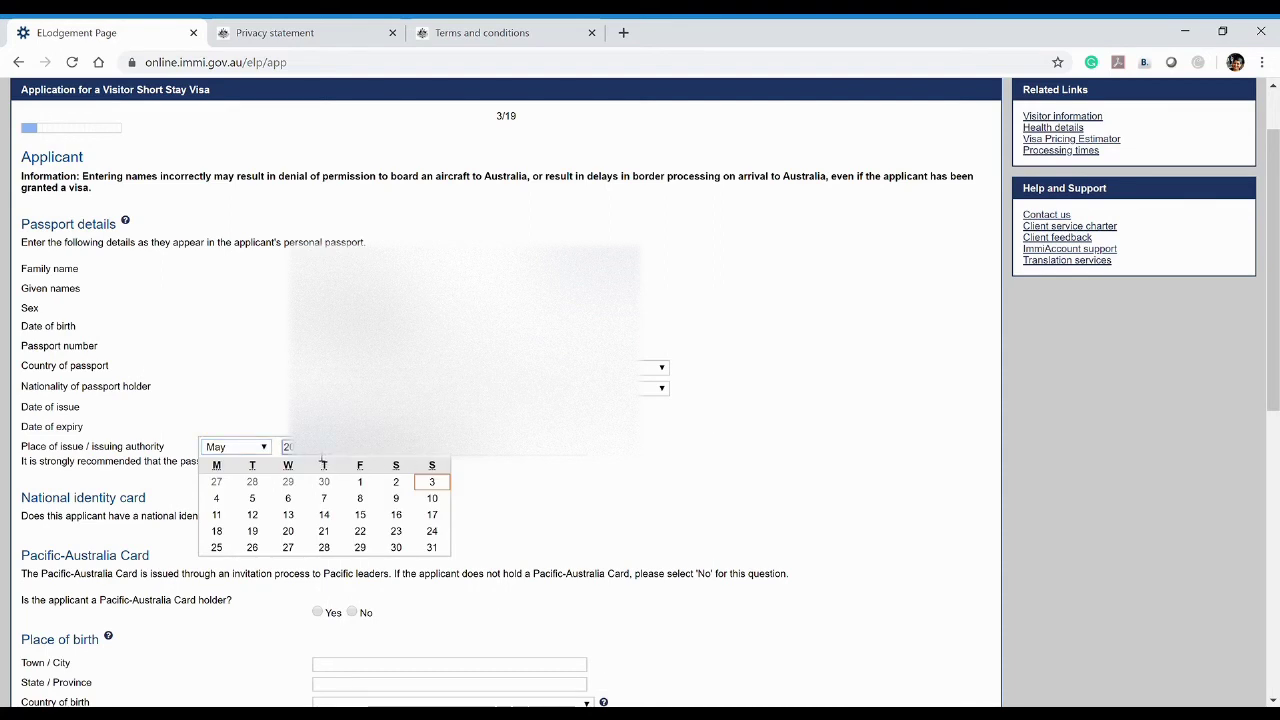
text(2019)
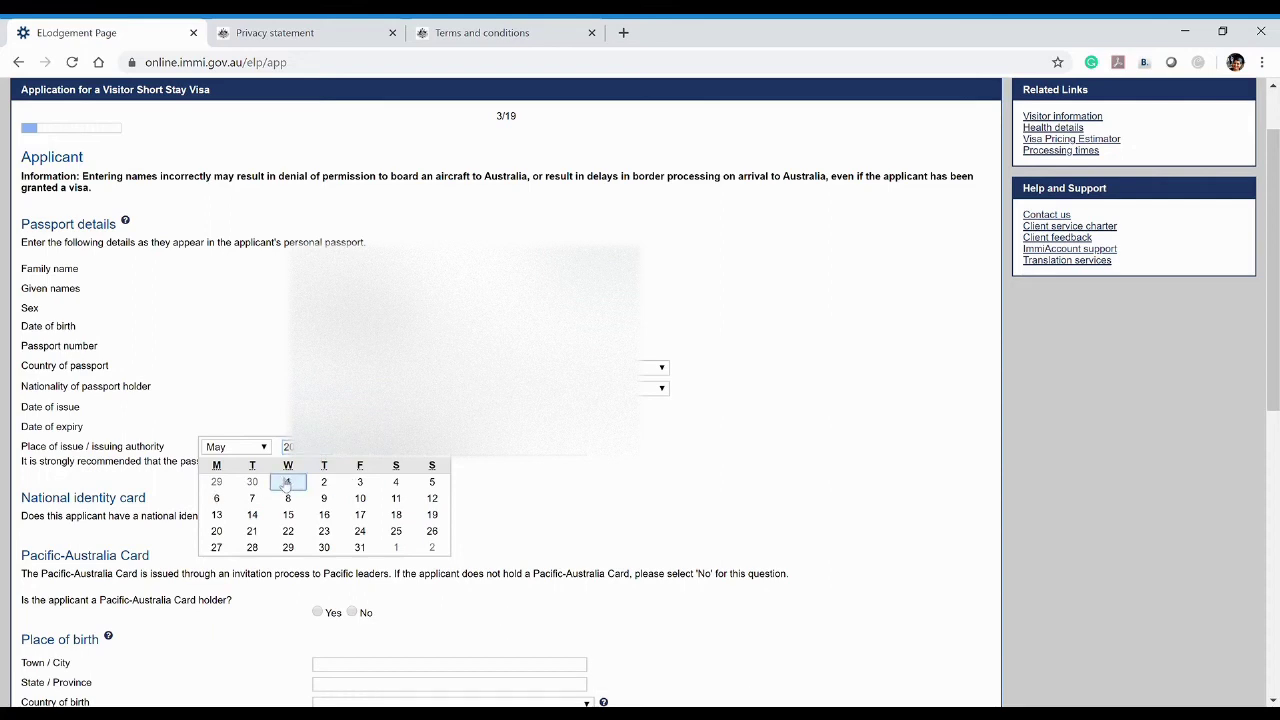
click(288, 482)
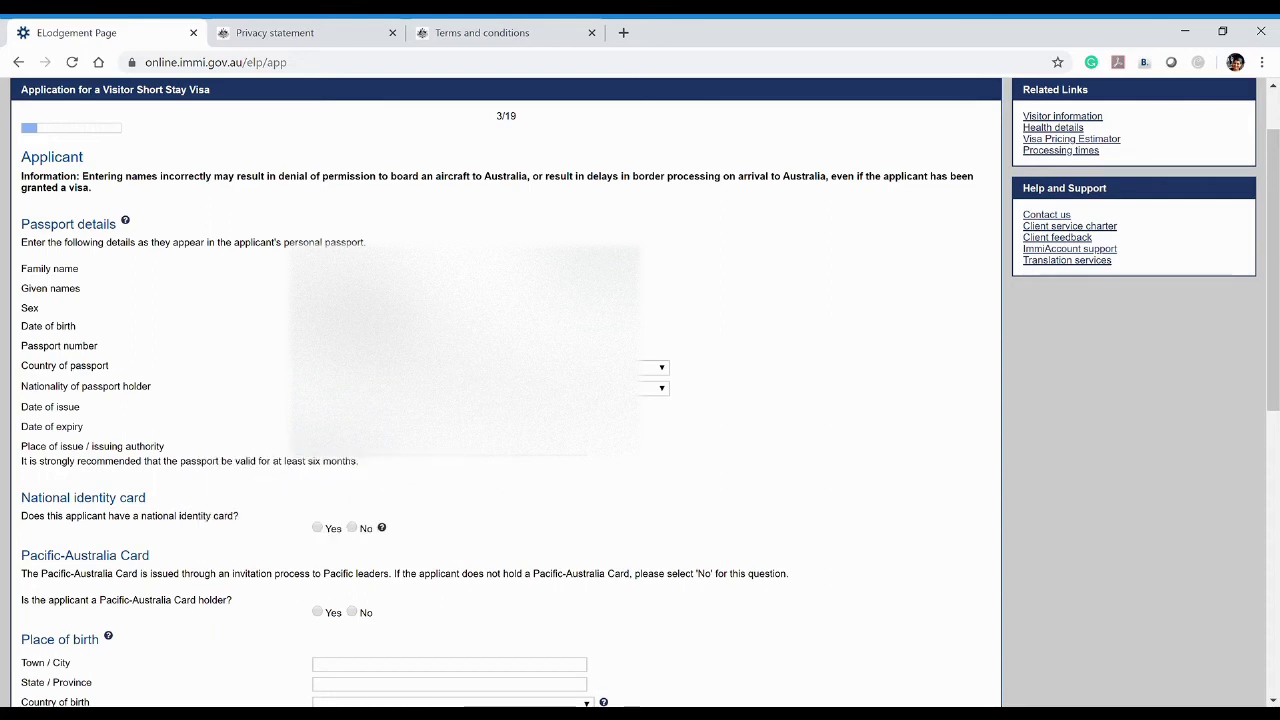
click(330, 426)
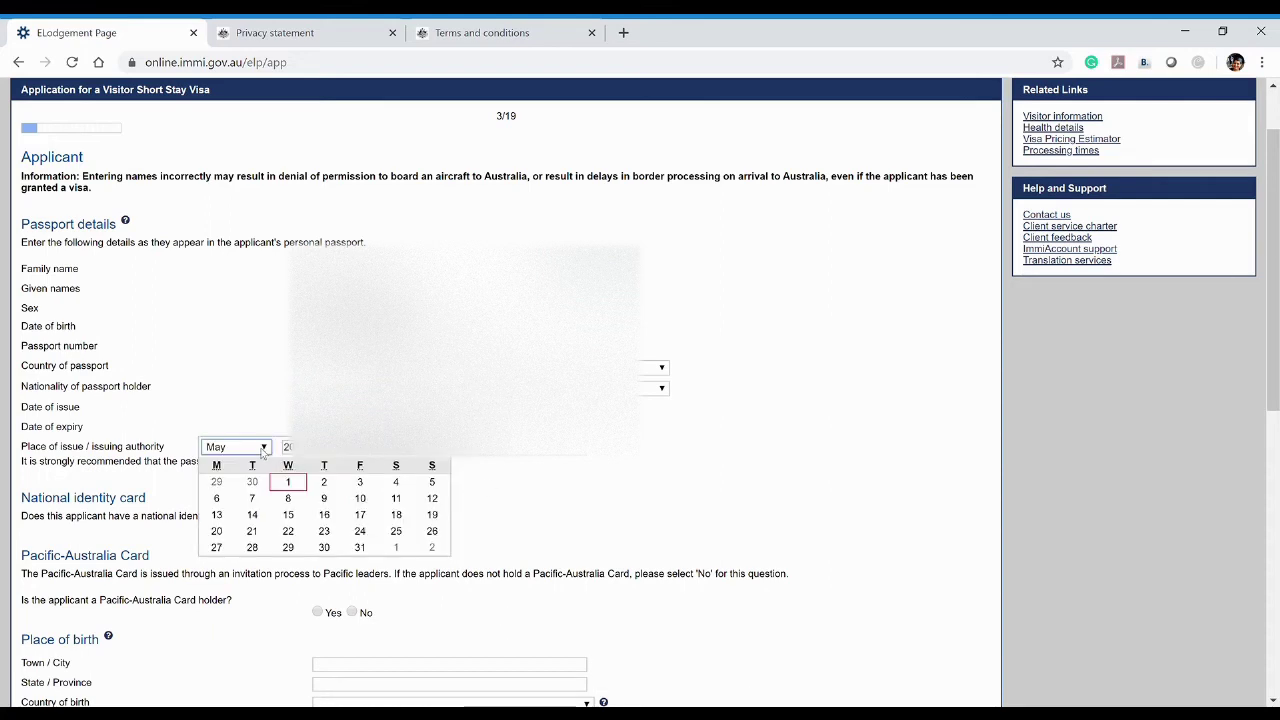
key(j)
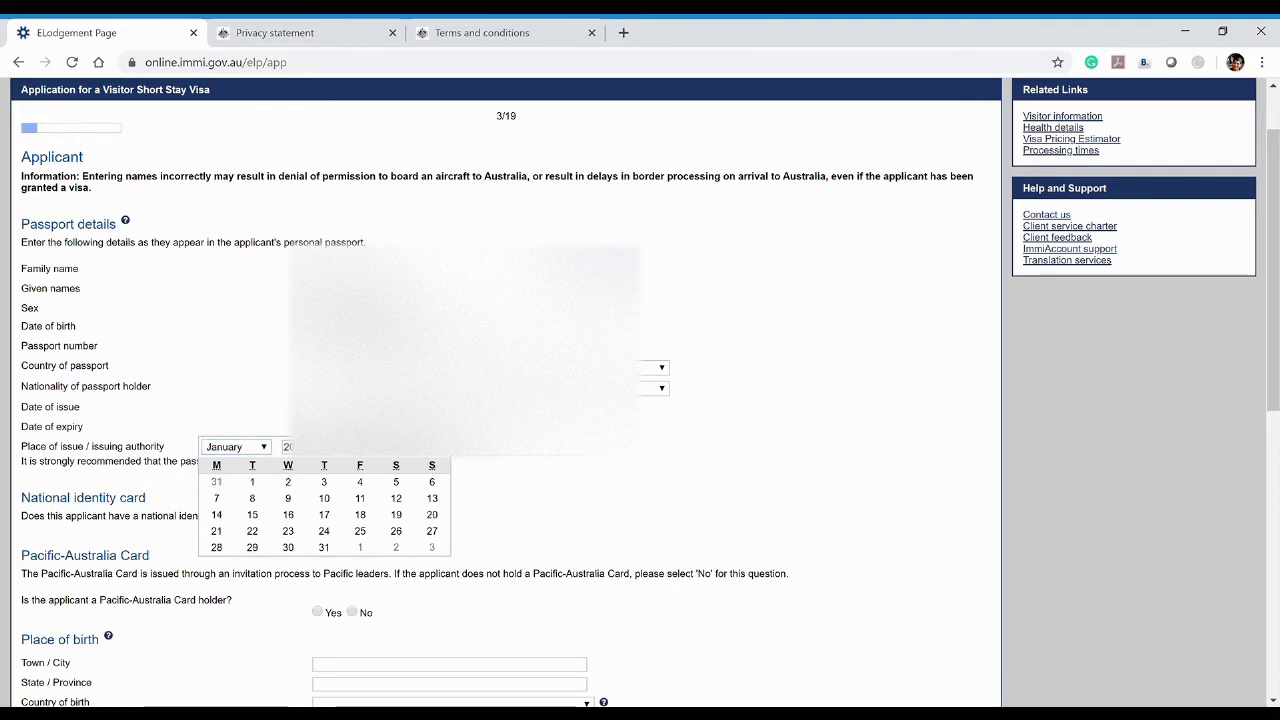
key(m)
key(m)
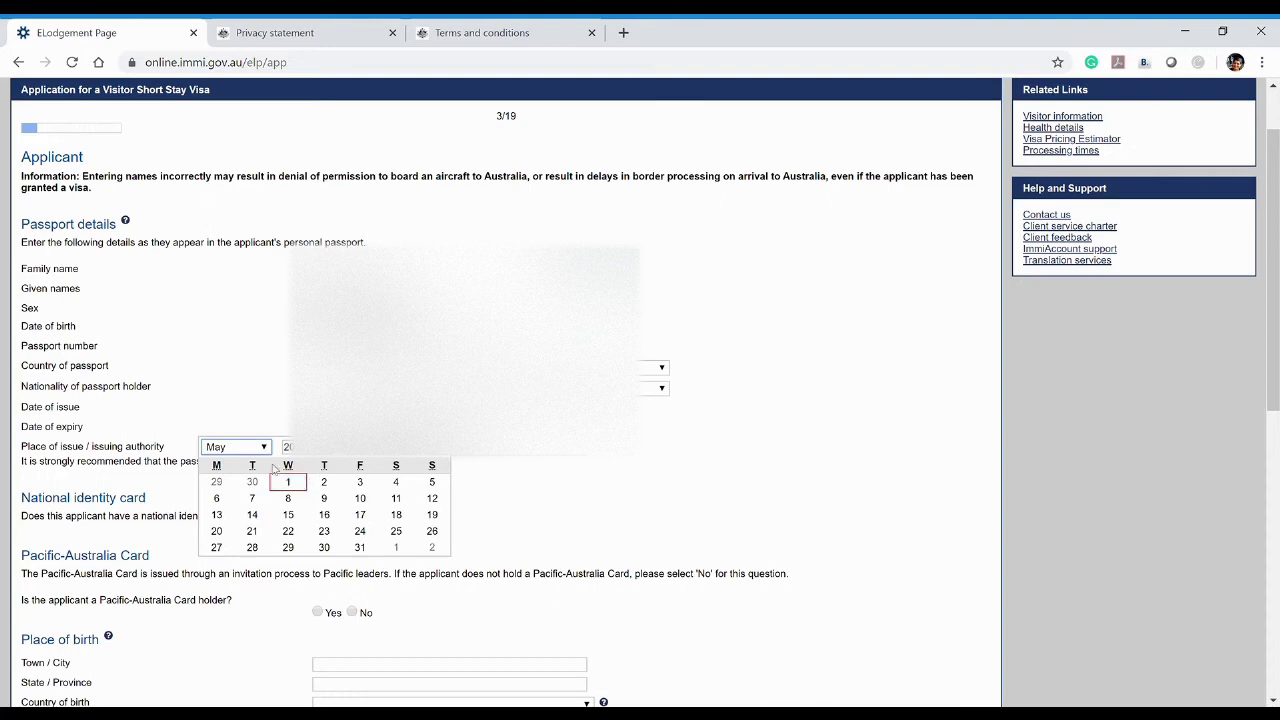
key(j)
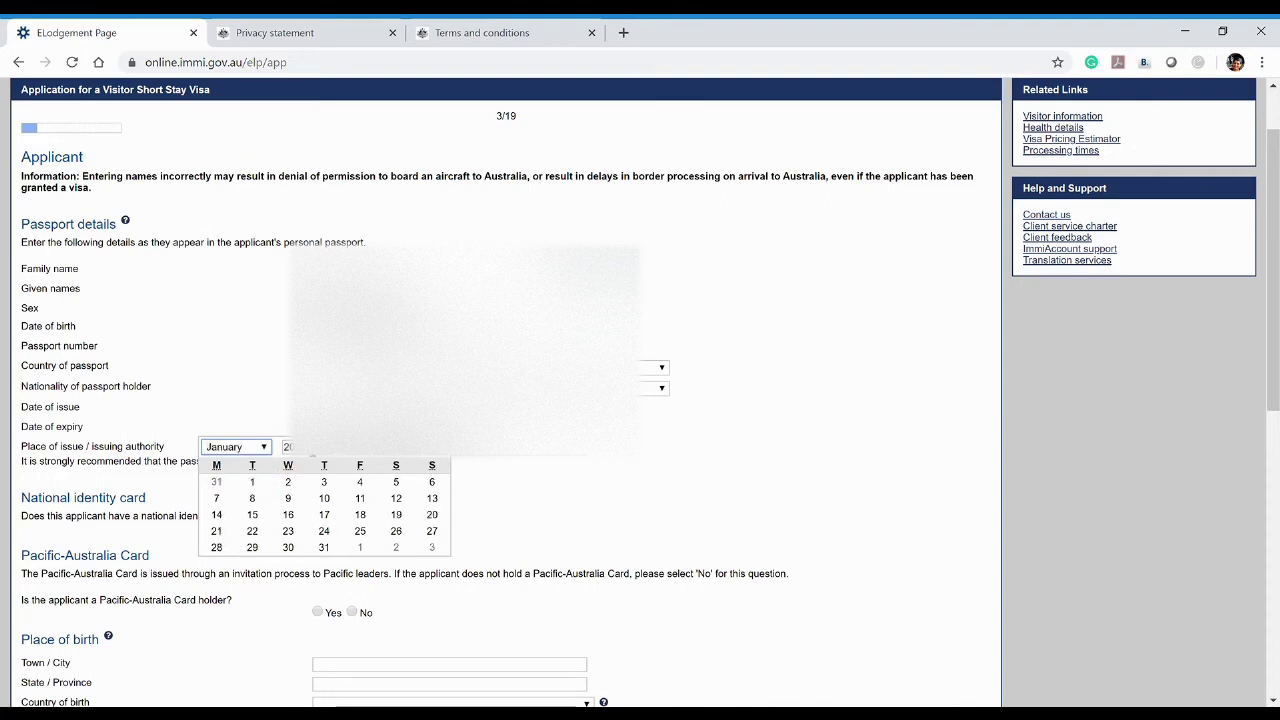
click(253, 488)
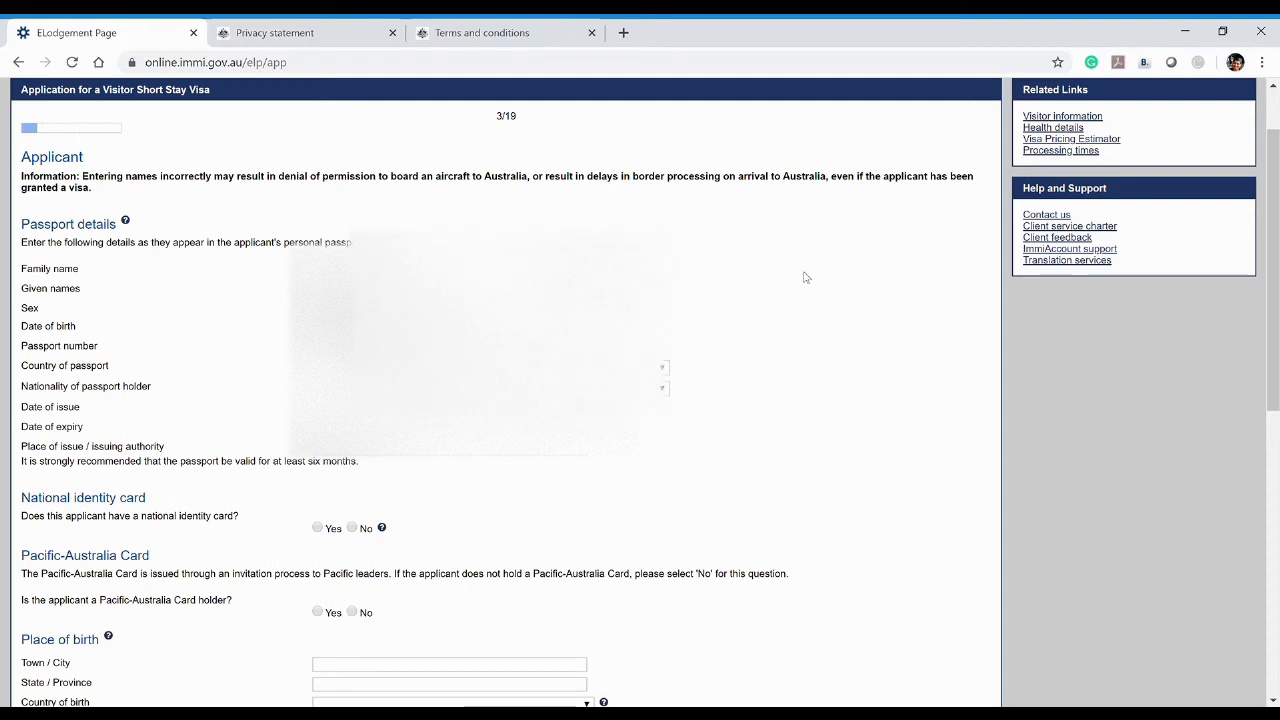
Answer Yes to holding a national identity card and start adding its details
scroll(940, 240, down, 2)
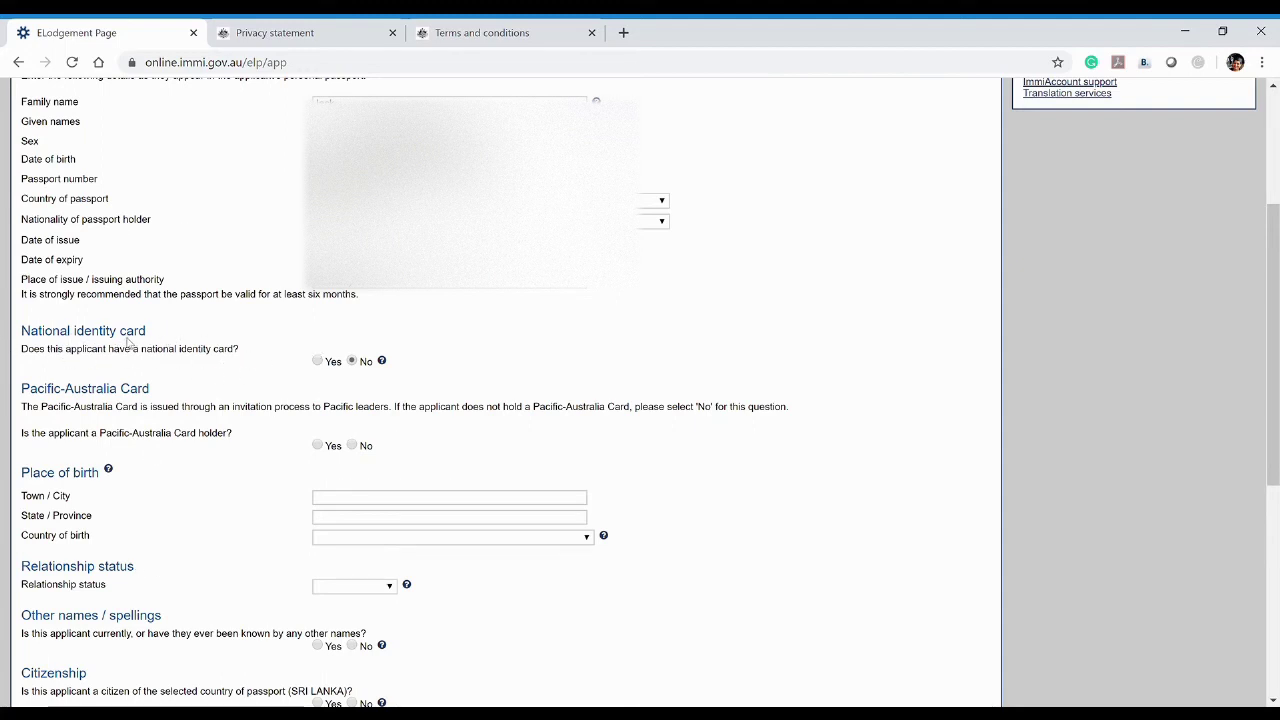
click(317, 361)
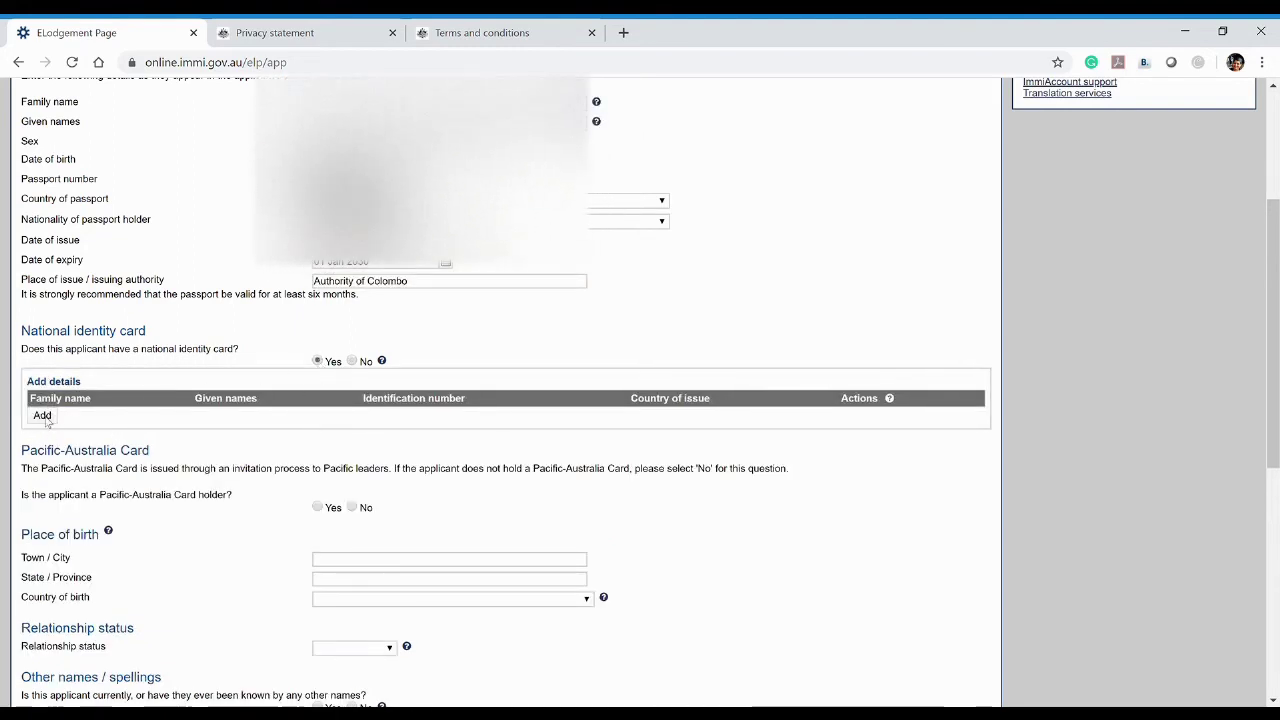
click(43, 415)
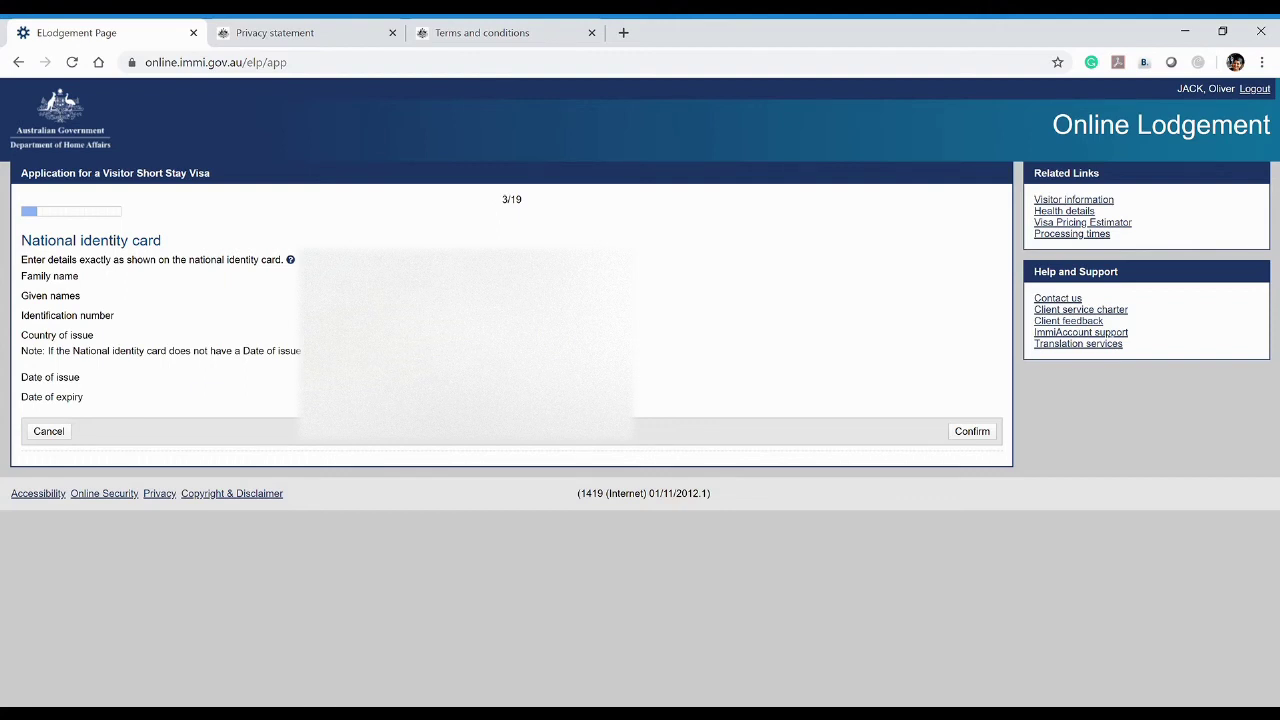
Pick the identity card's dates, choosing the 8th, and confirm the SRI LANKA card entry
key(Tab)
click(292, 397)
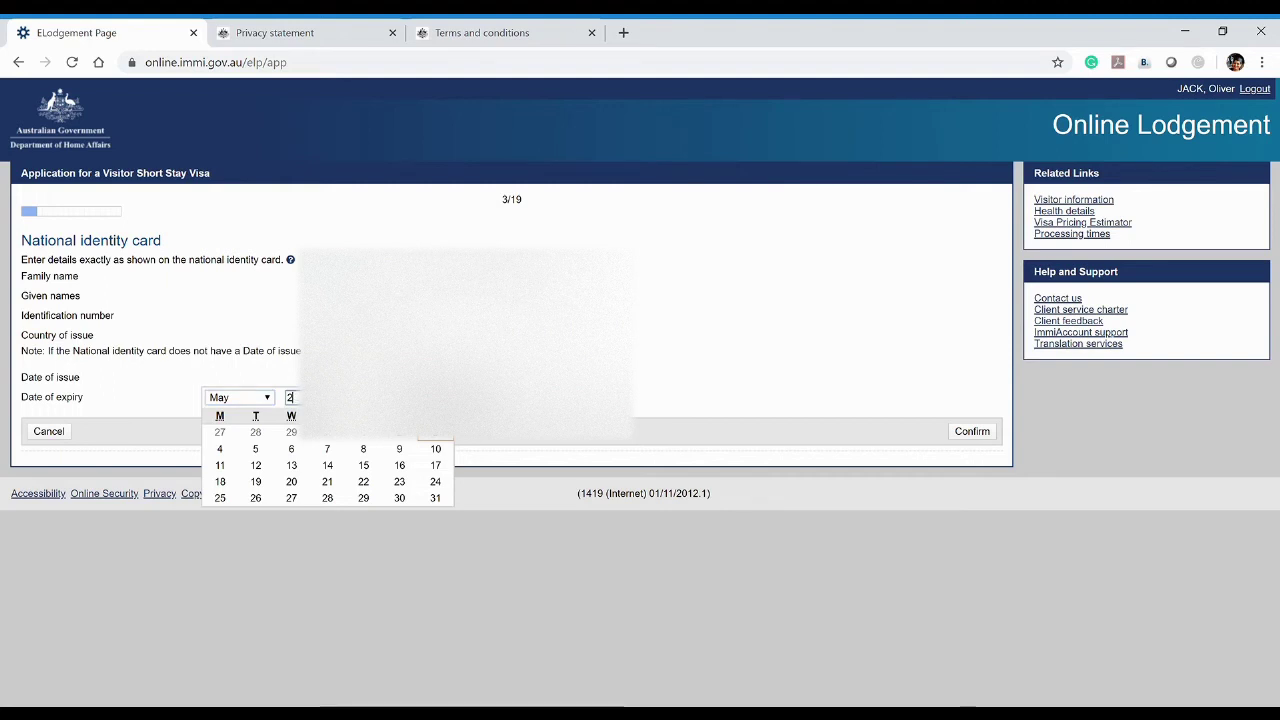
text(1)
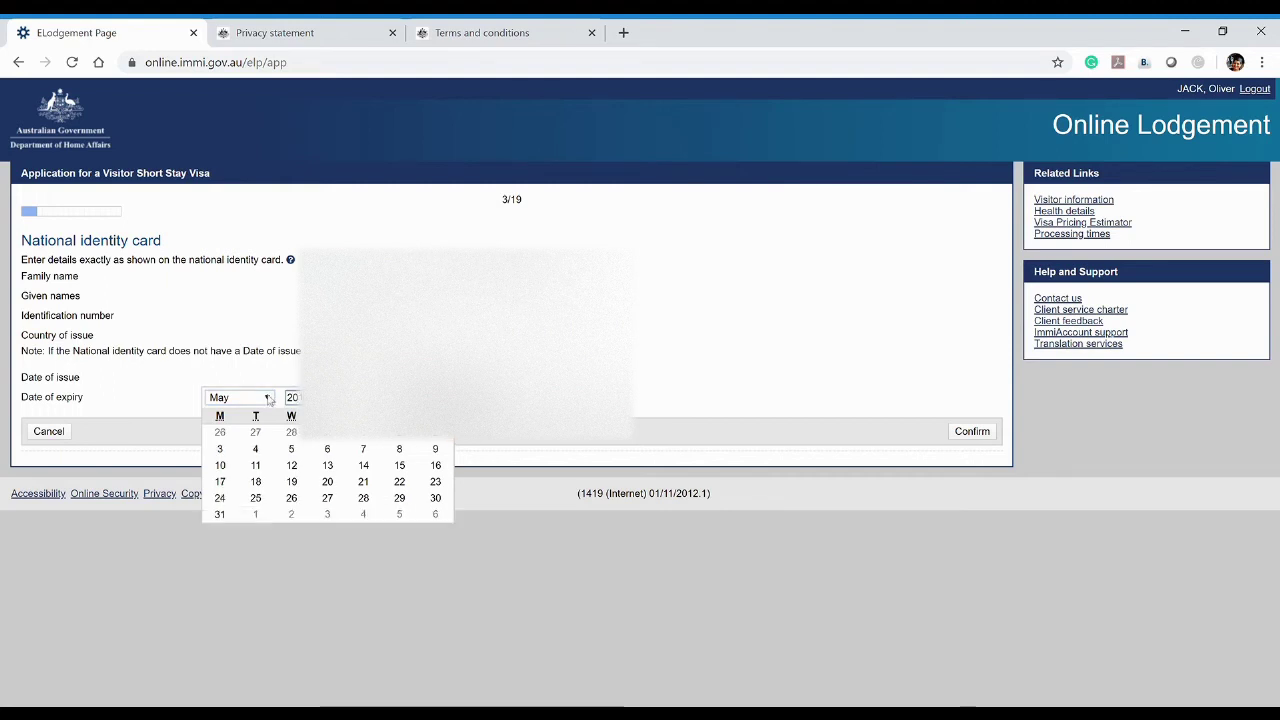
click(405, 445)
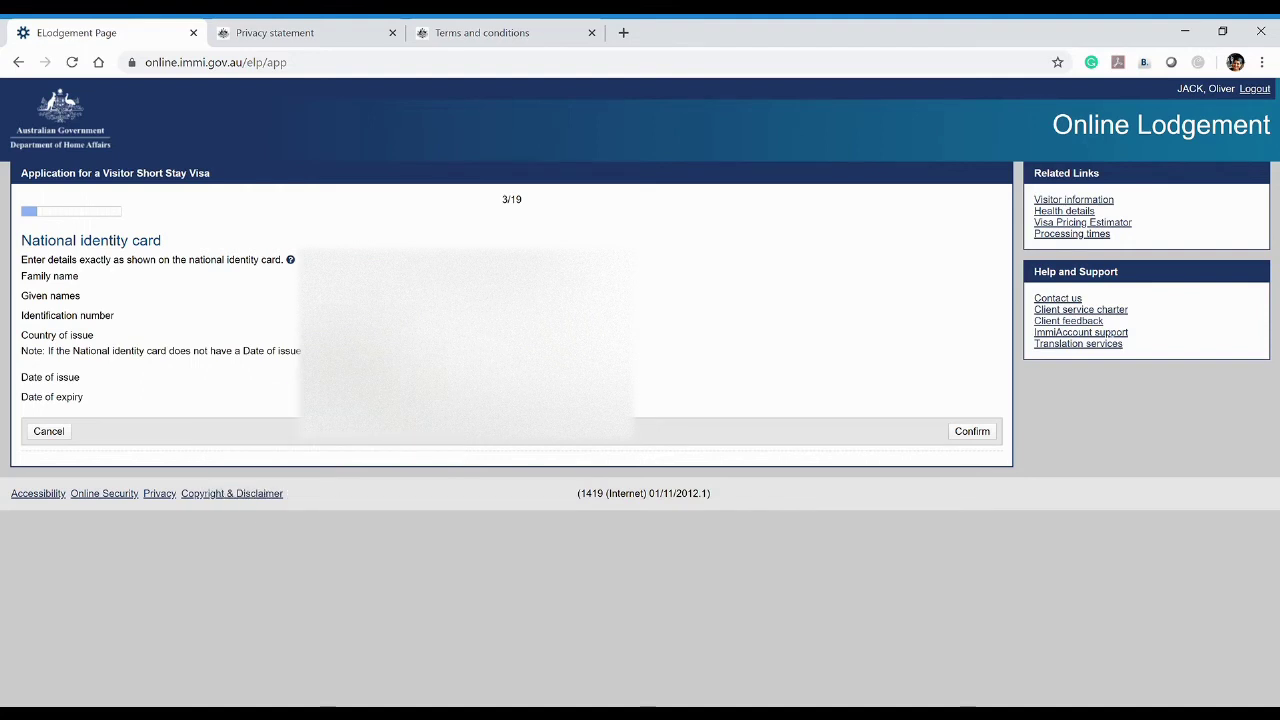
key(Tab)
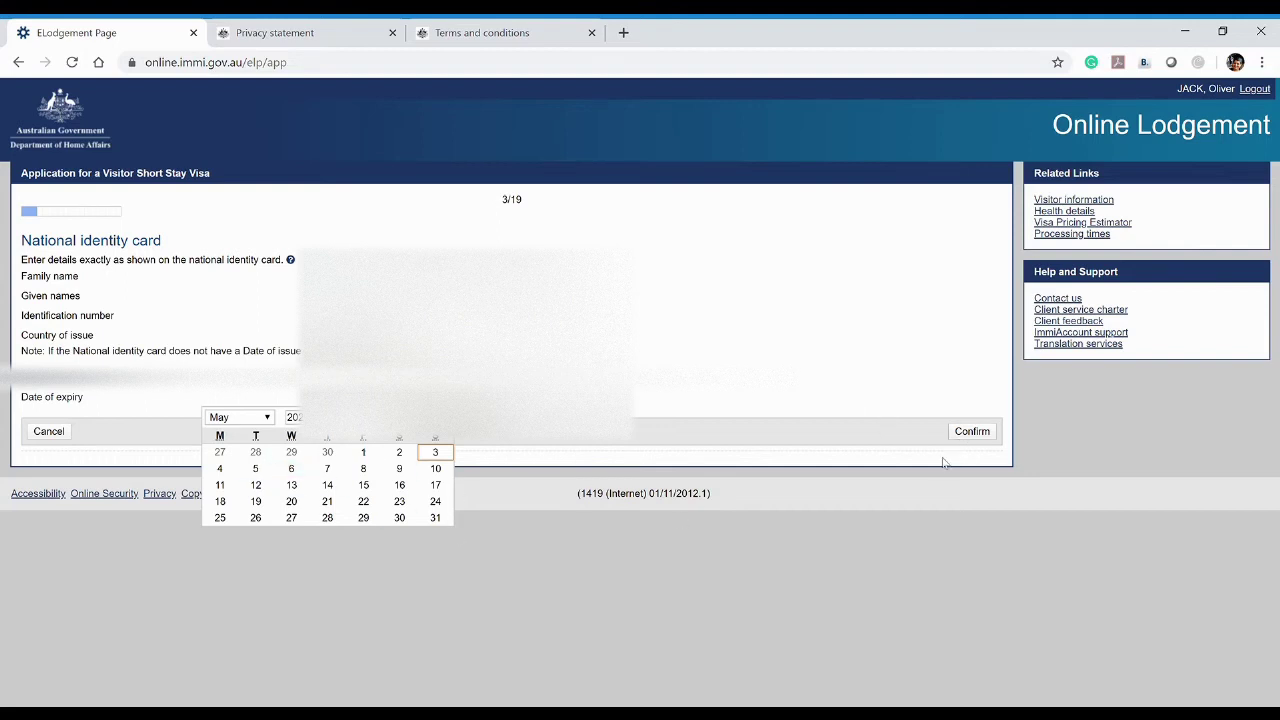
click(980, 436)
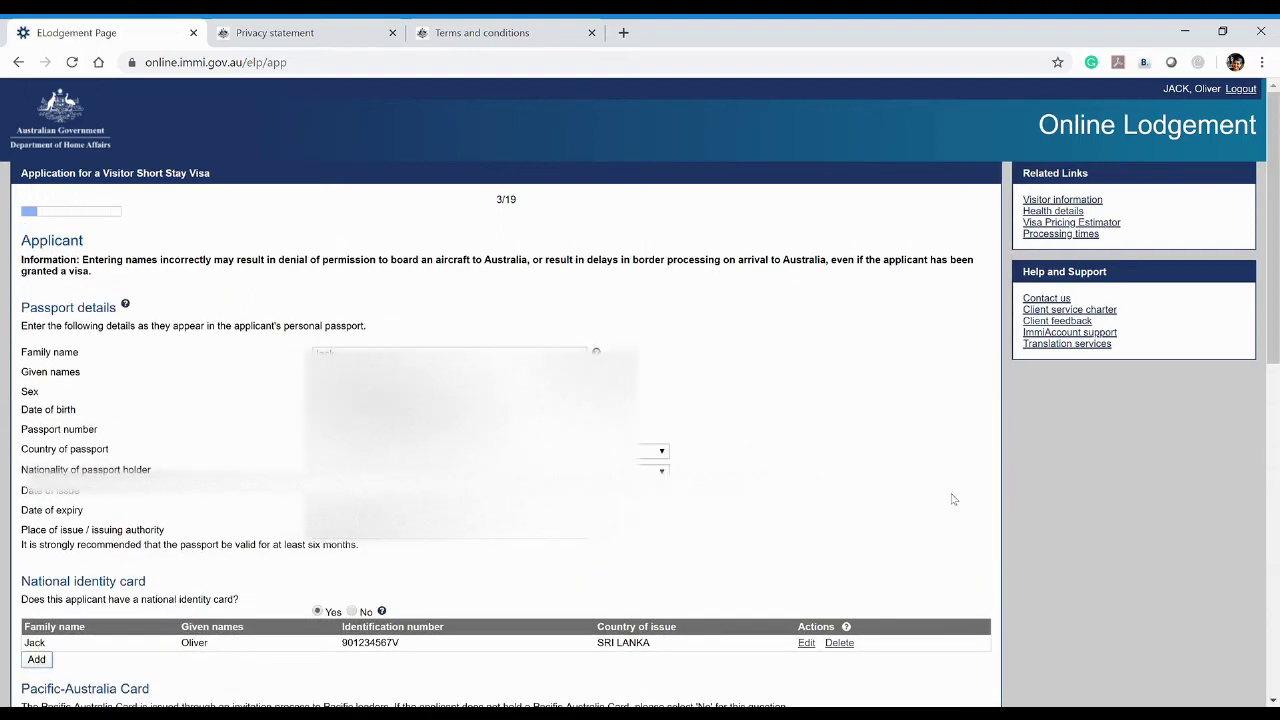
Answer No to being a Pacific-Australia Card holder
scroll(900, 517, down, 4)
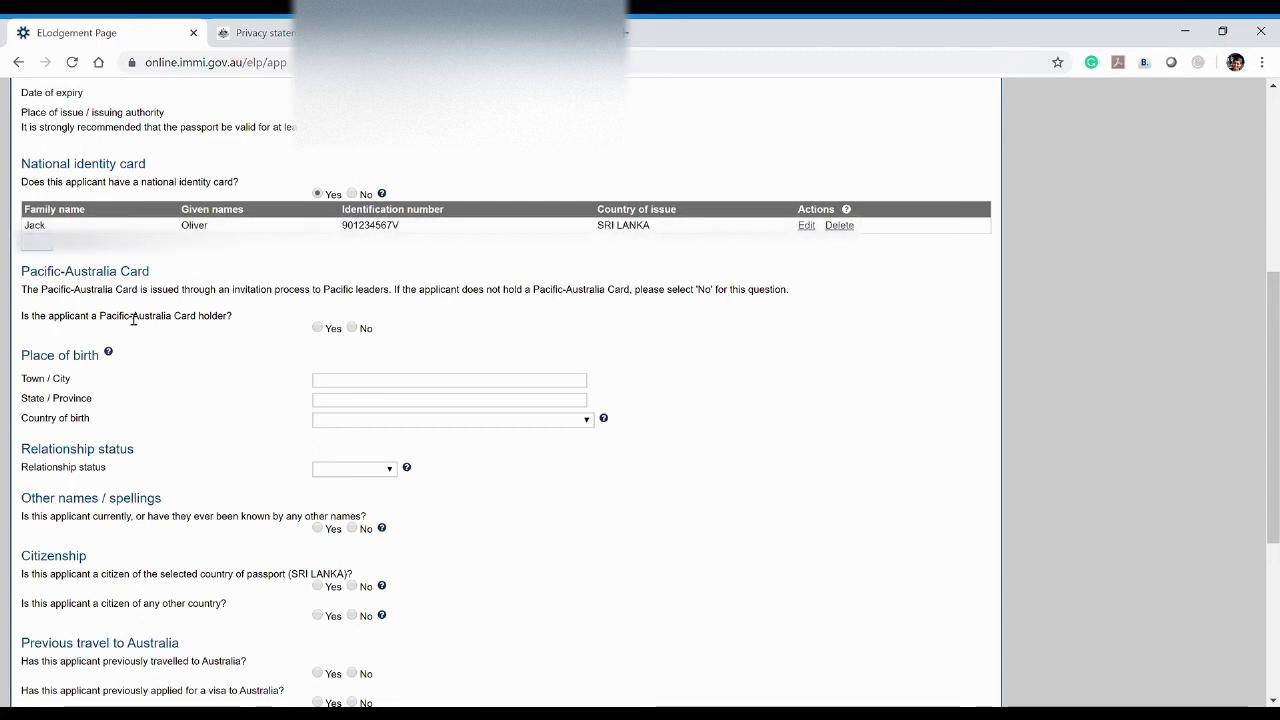
scroll(133, 318, down, 1)
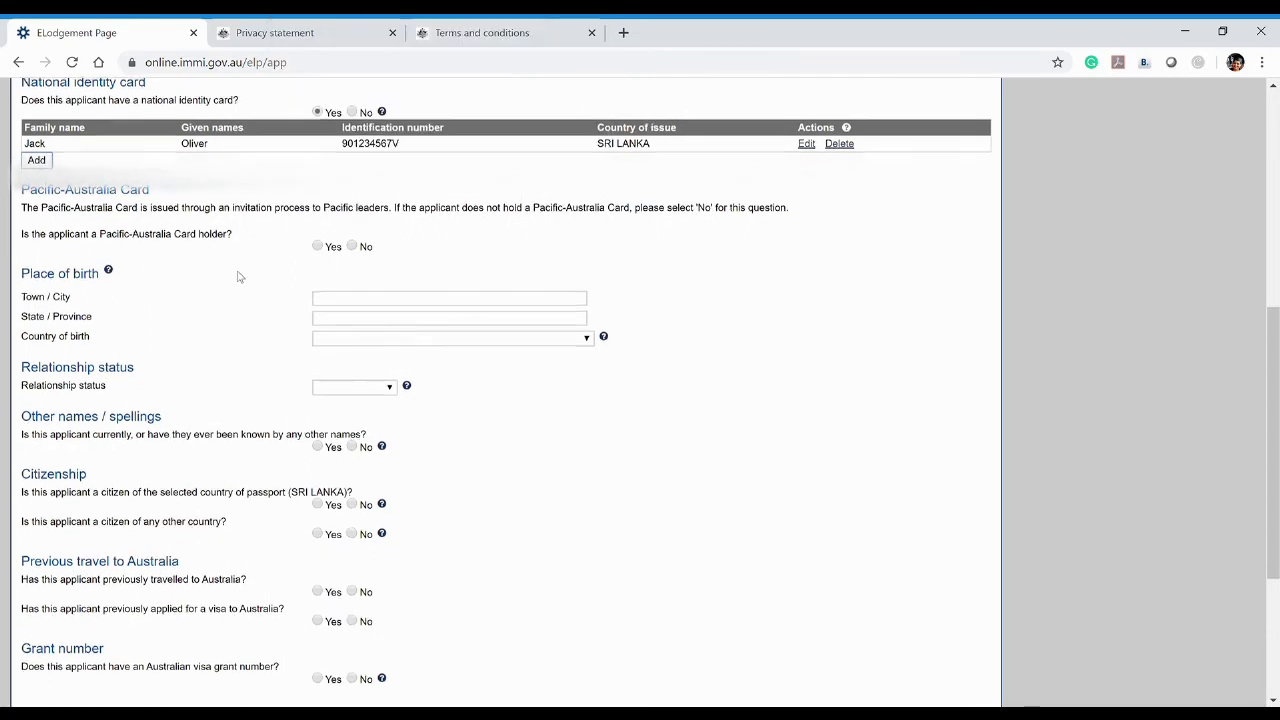
scroll(240, 277, up, 1)
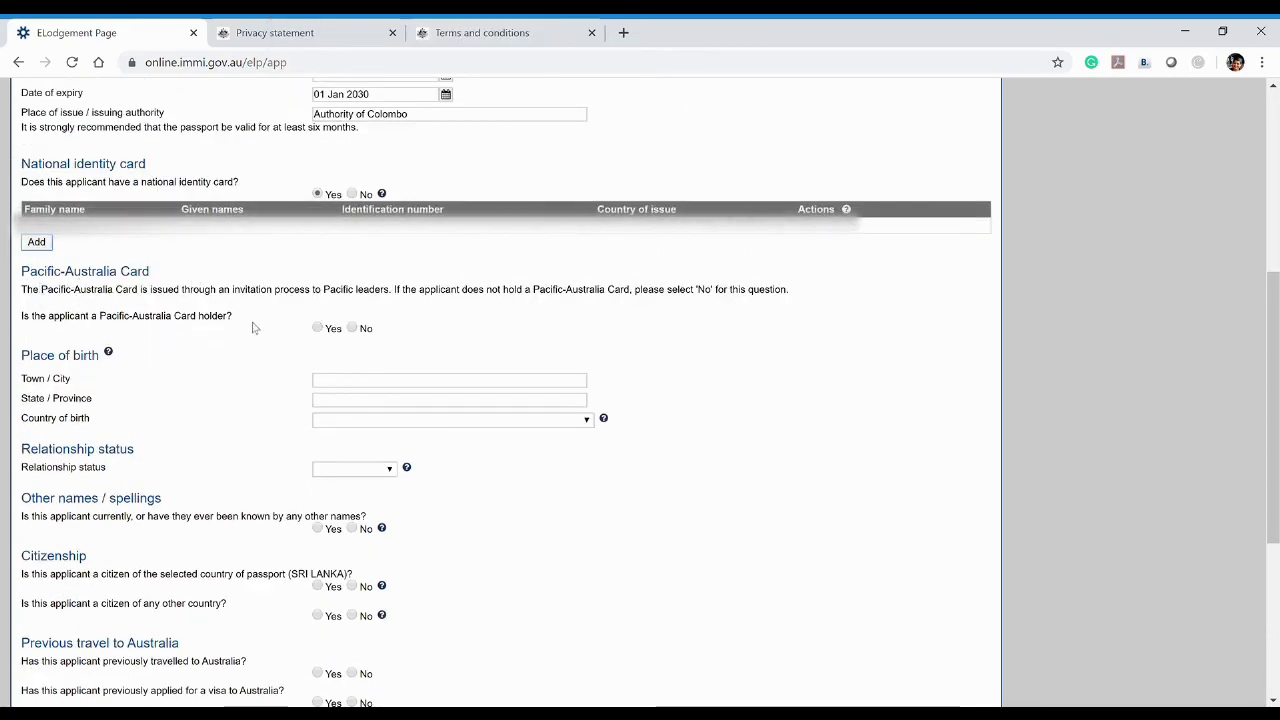
click(355, 330)
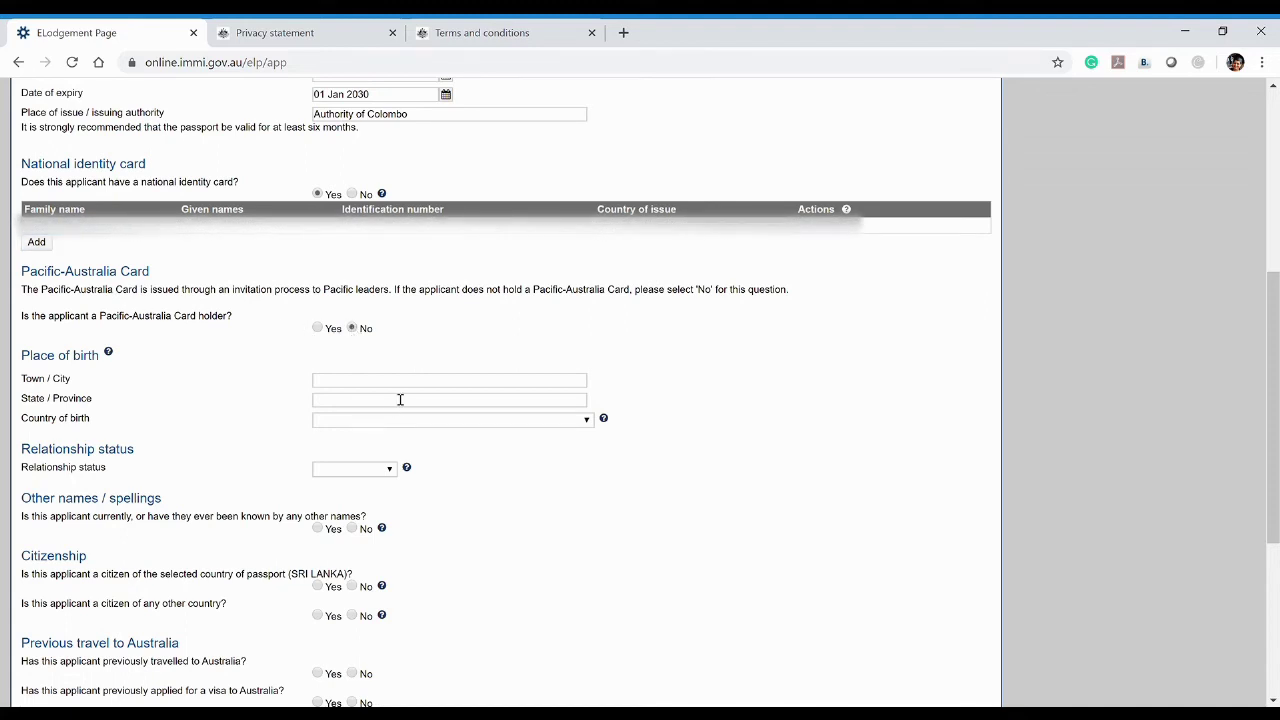
Enter the place of birth as Colombo, Western Province, SRI LANKA
scroll(410, 370, down, 1)
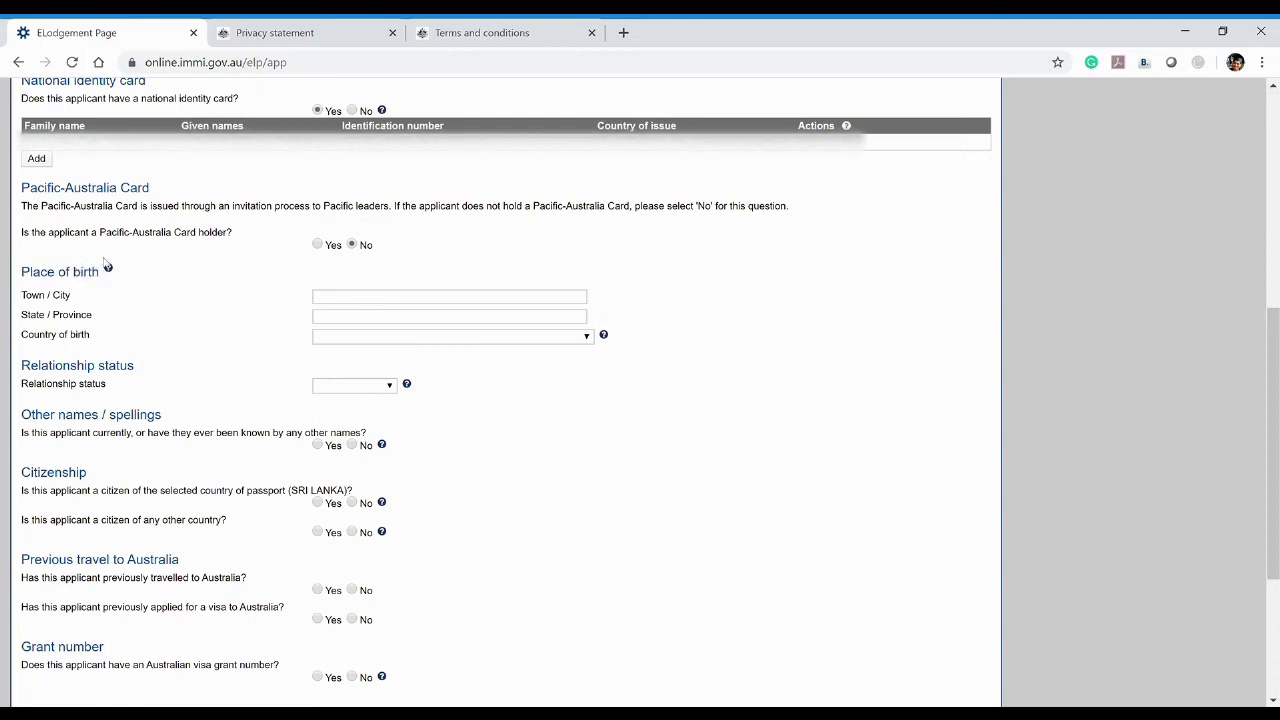
click(364, 304)
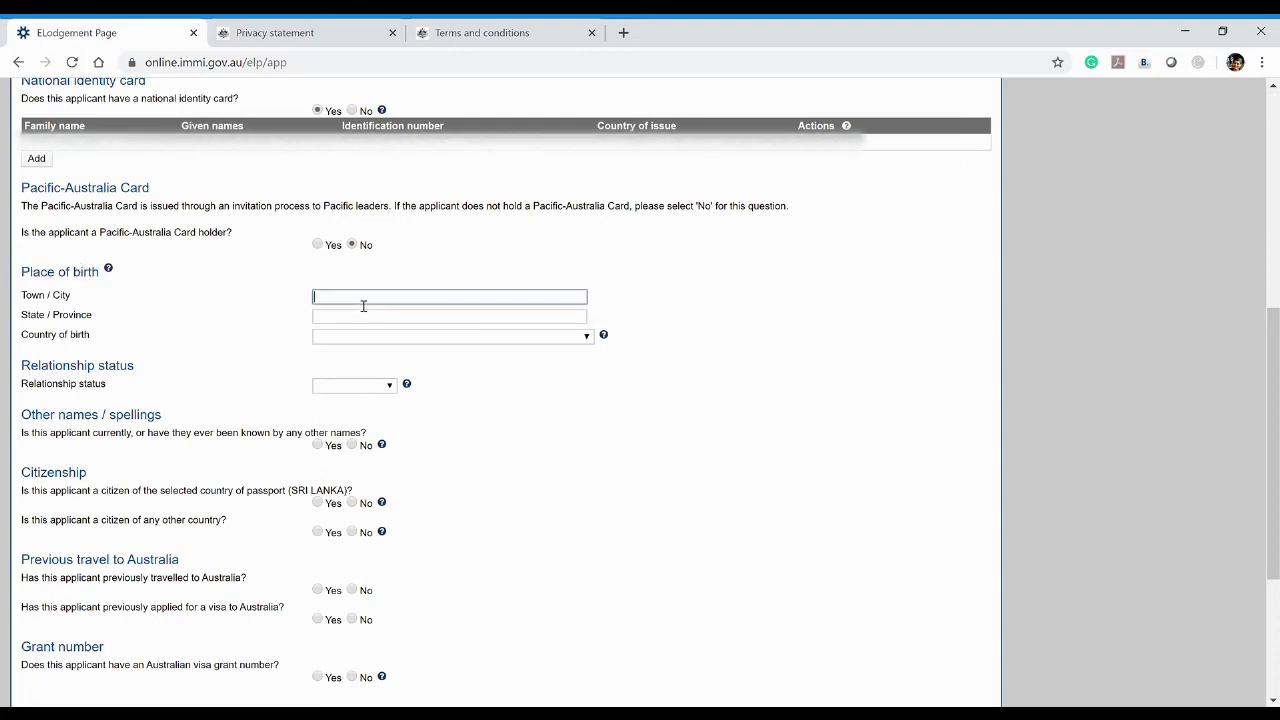
text(Colombo)
click(372, 321)
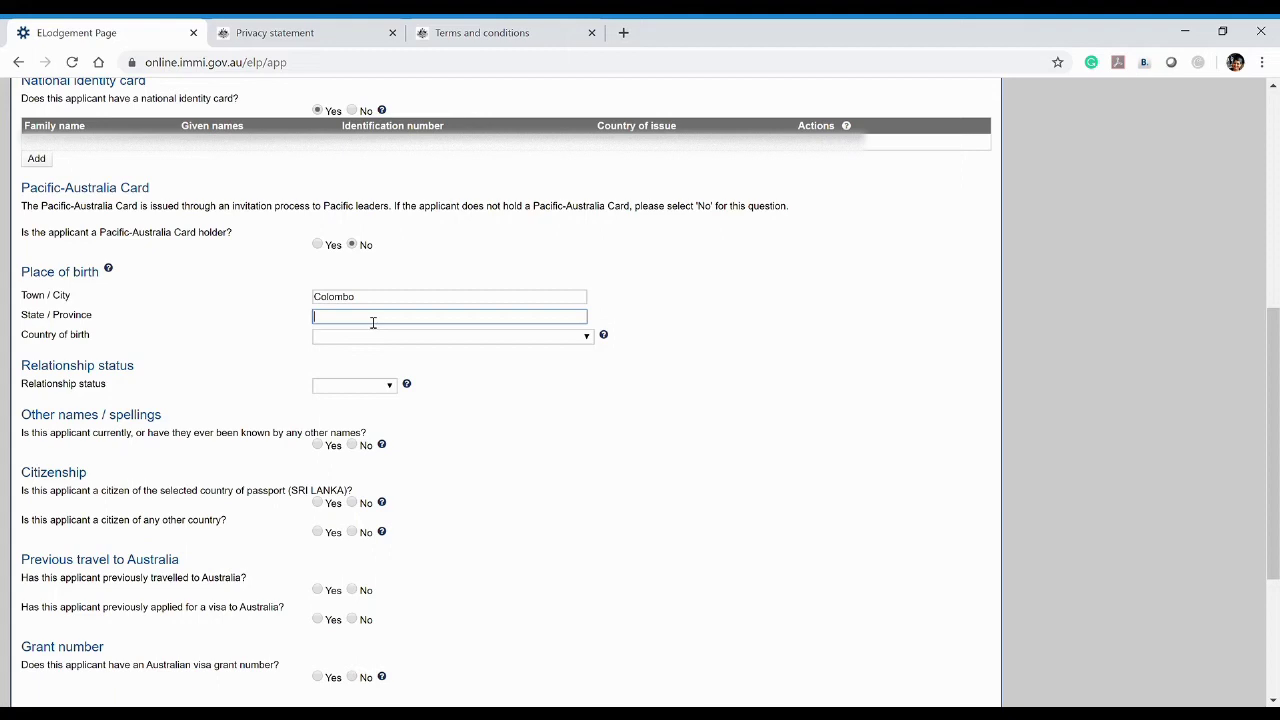
text(Ws)
key(Tab)
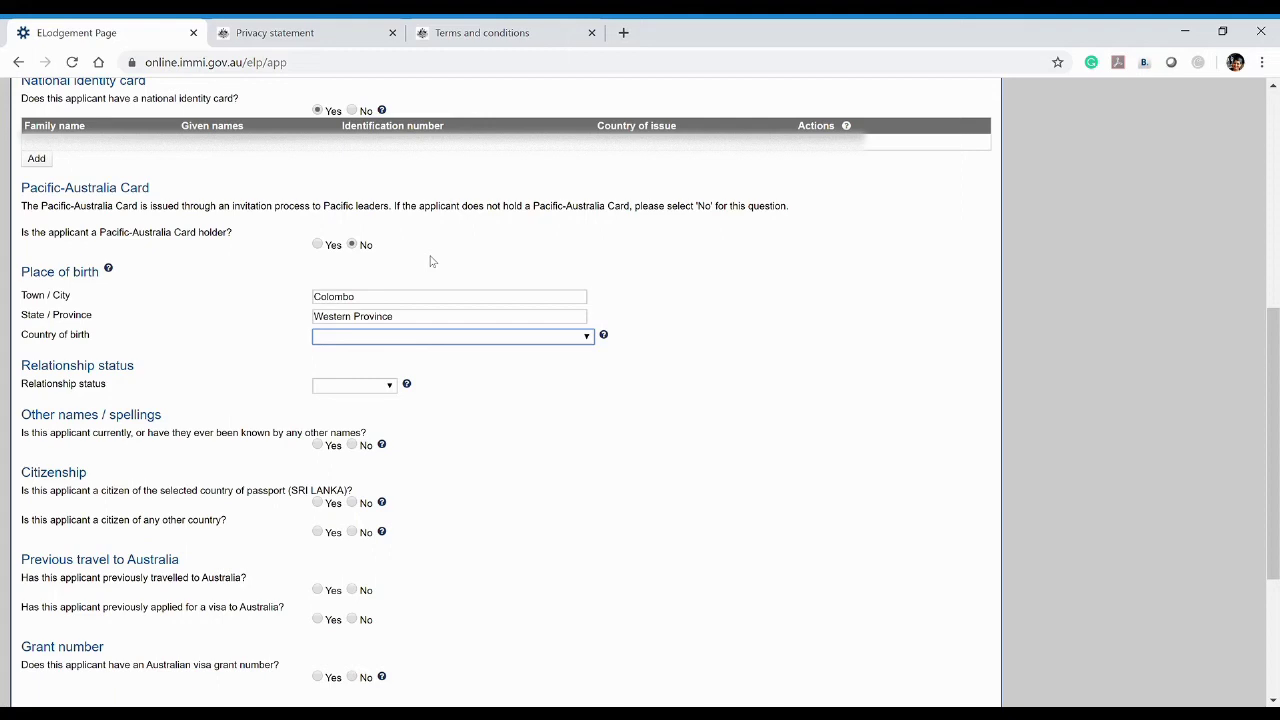
text(sri)
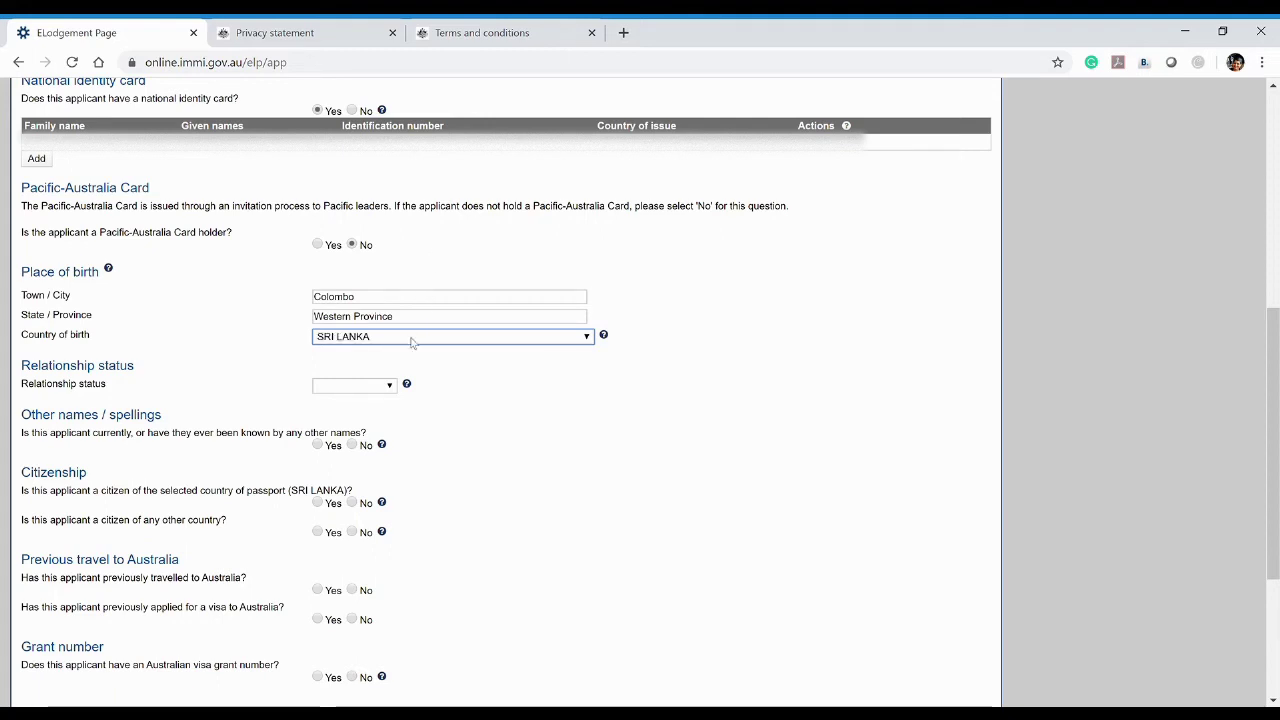
click(607, 415)
scroll(450, 440, down, 1)
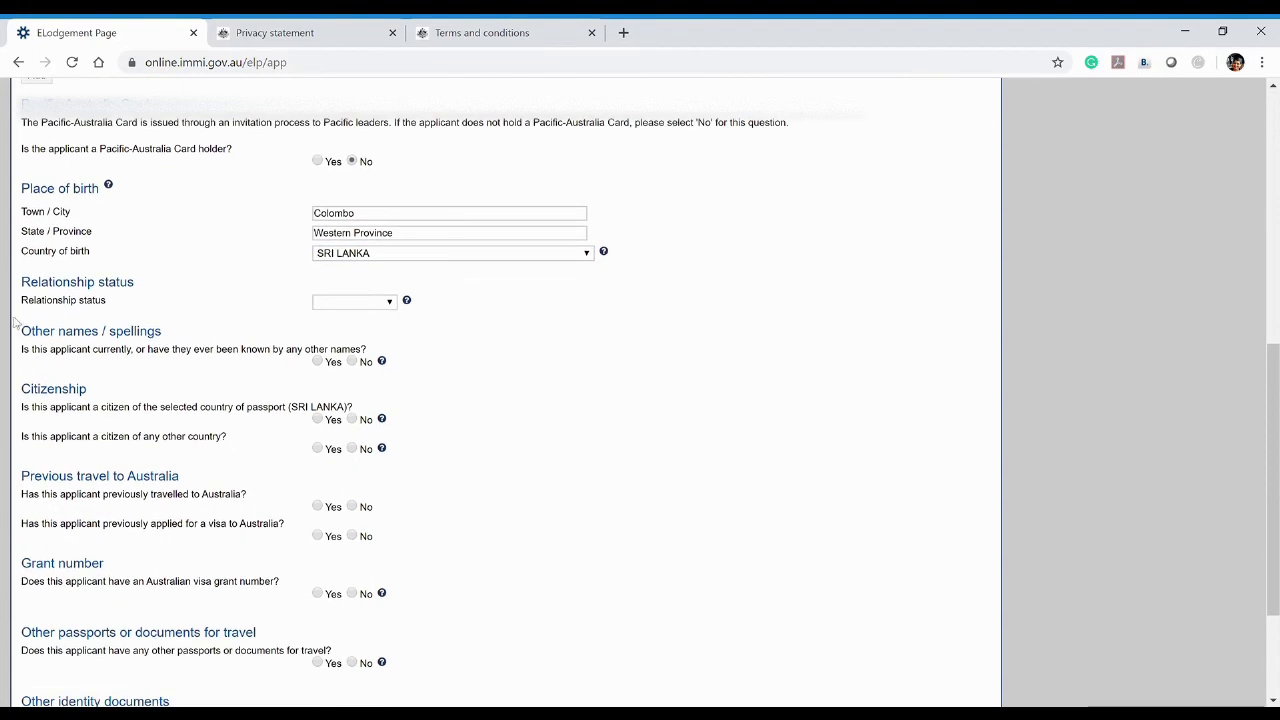
Choose Never Married from the Relationship status dropdown
click(390, 303)
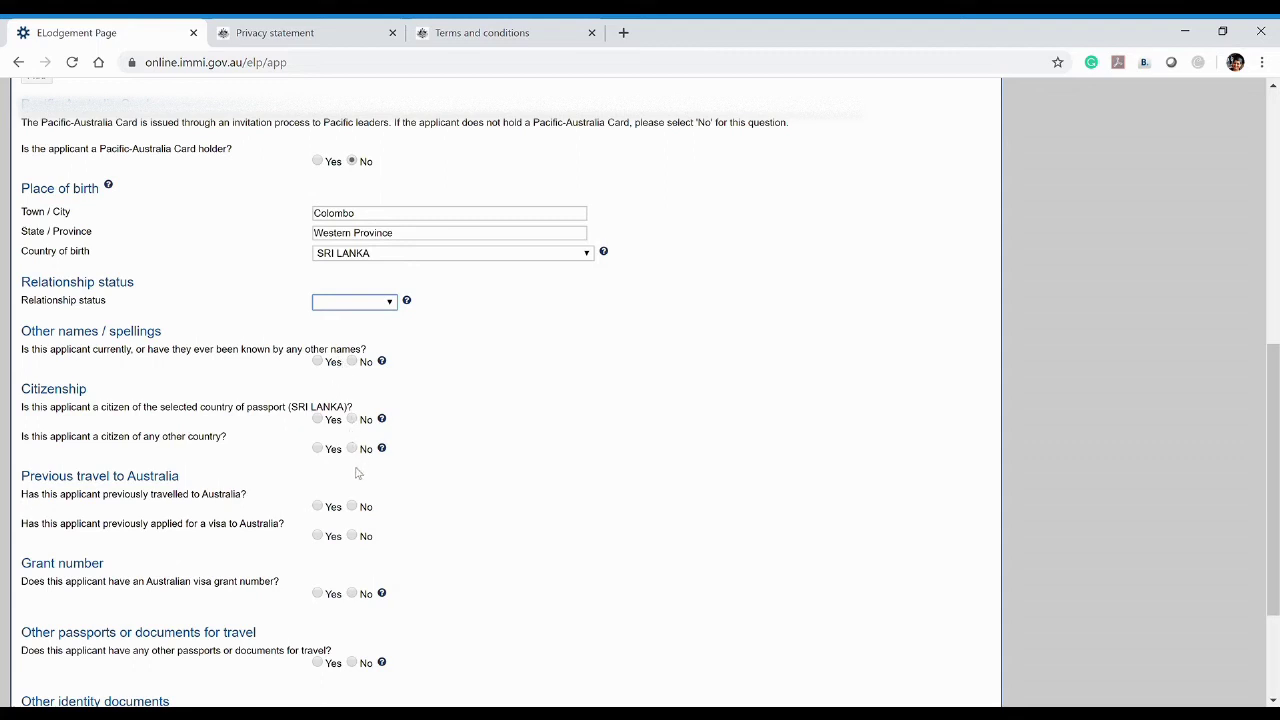
key(n)
click(500, 415)
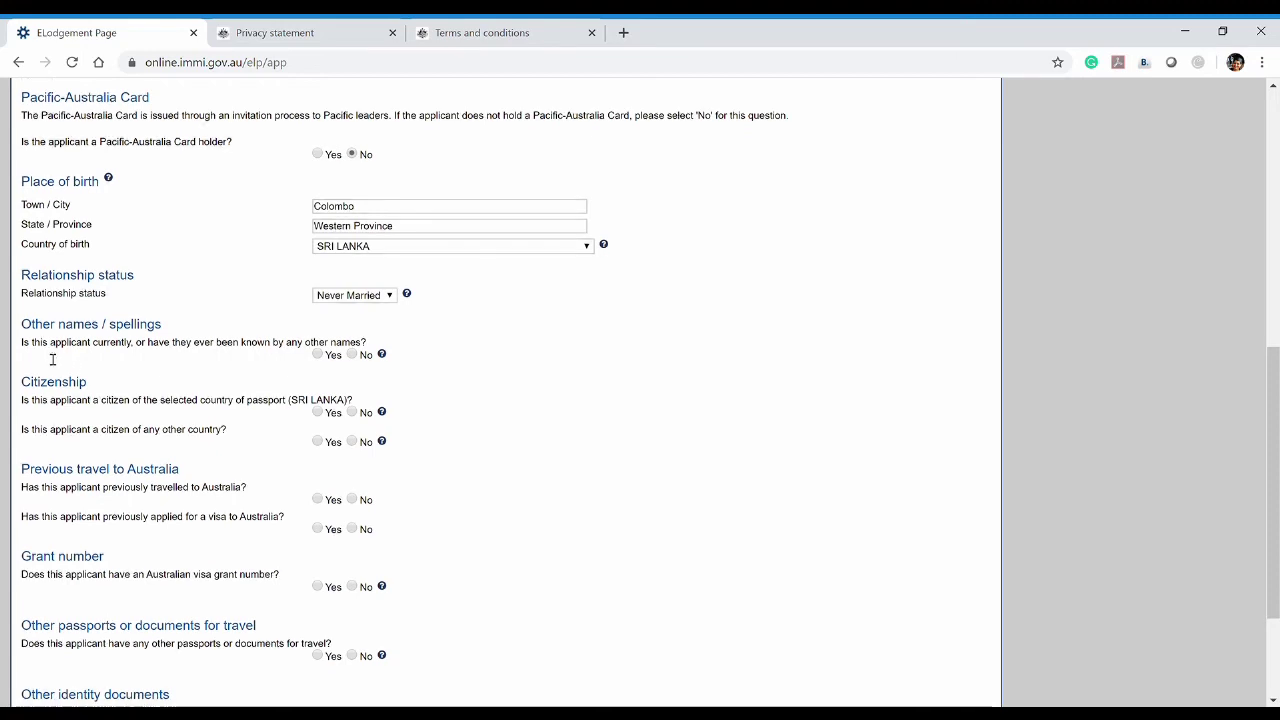
scroll(171, 280, down, 1)
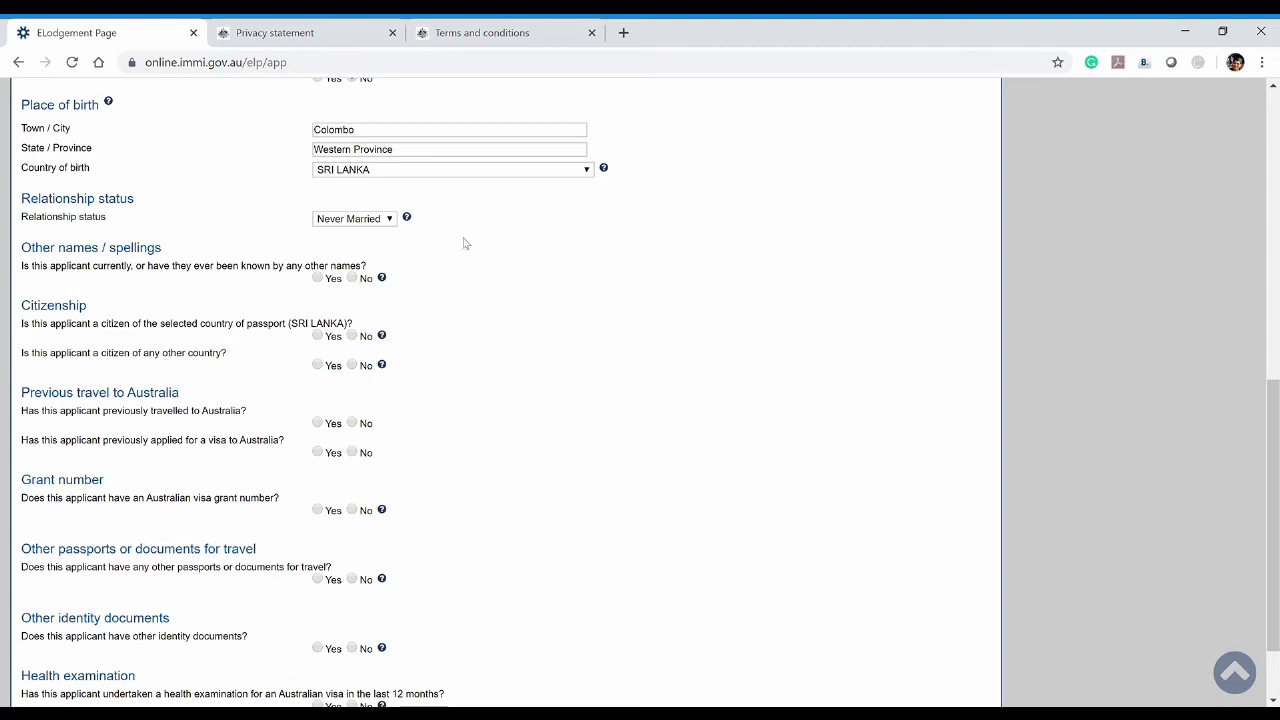
Open an other-name entry, cancel it, and answer No to other names or spellings
click(317, 278)
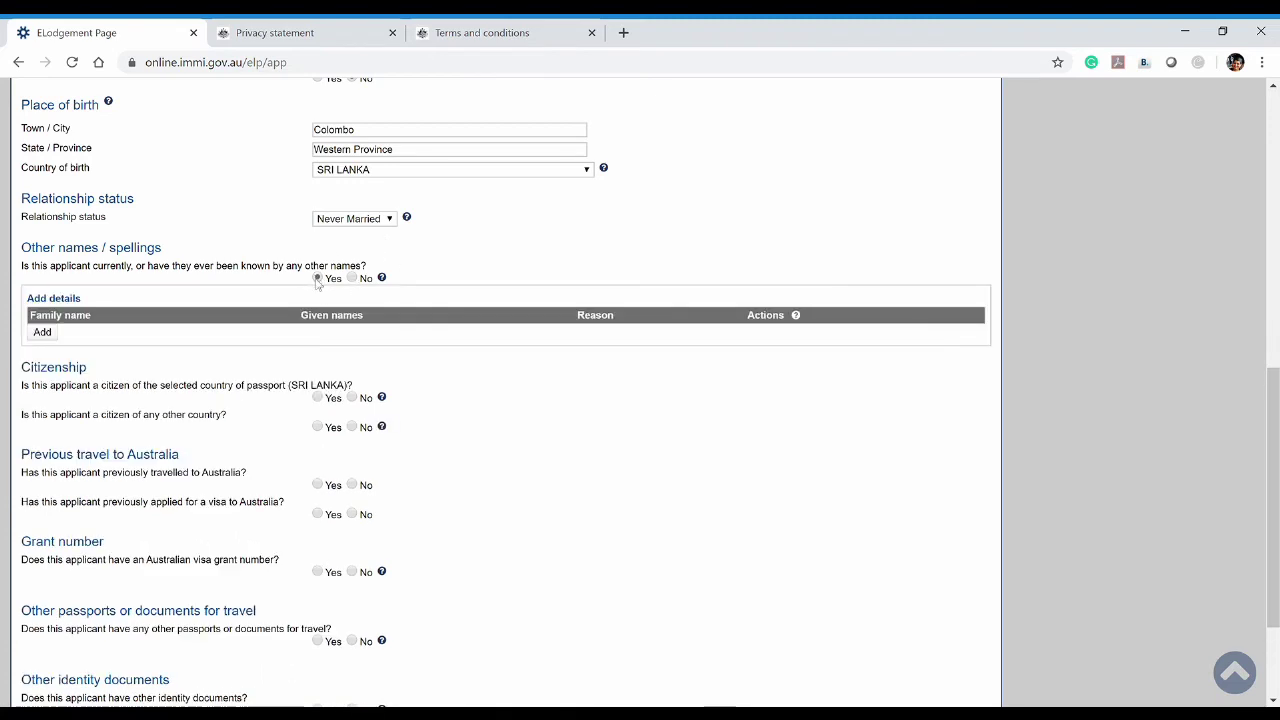
click(45, 337)
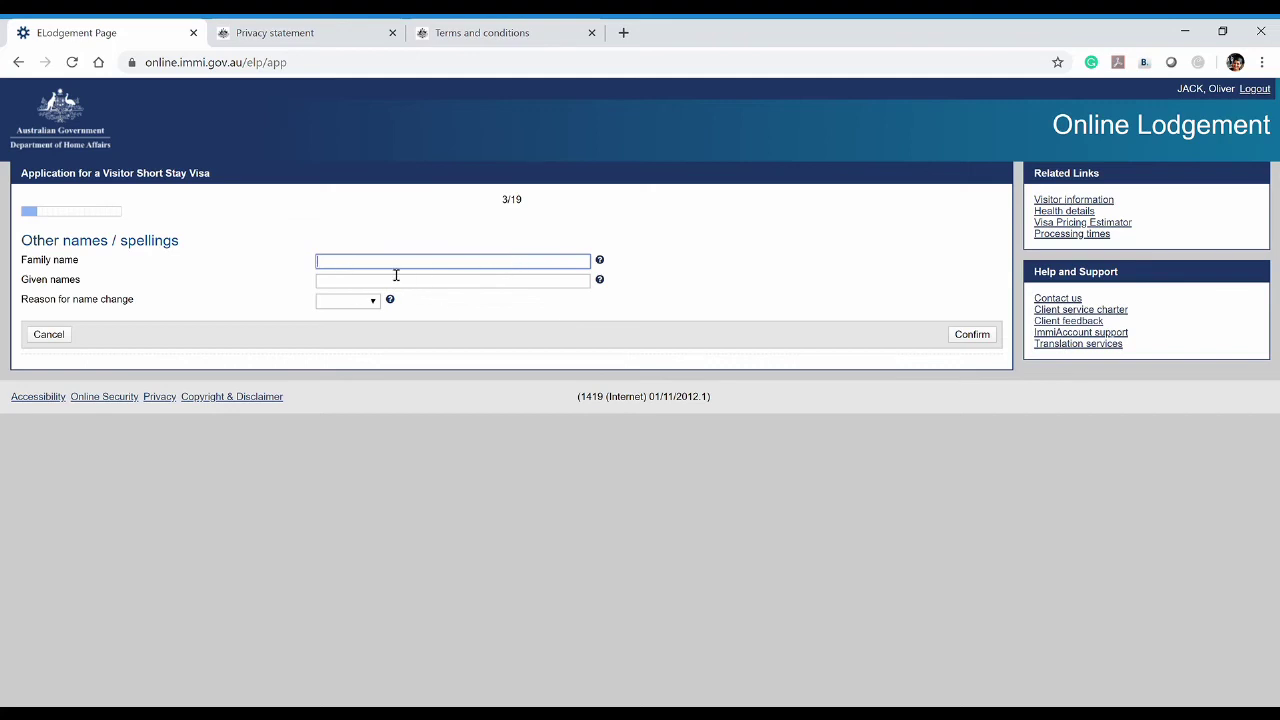
click(468, 287)
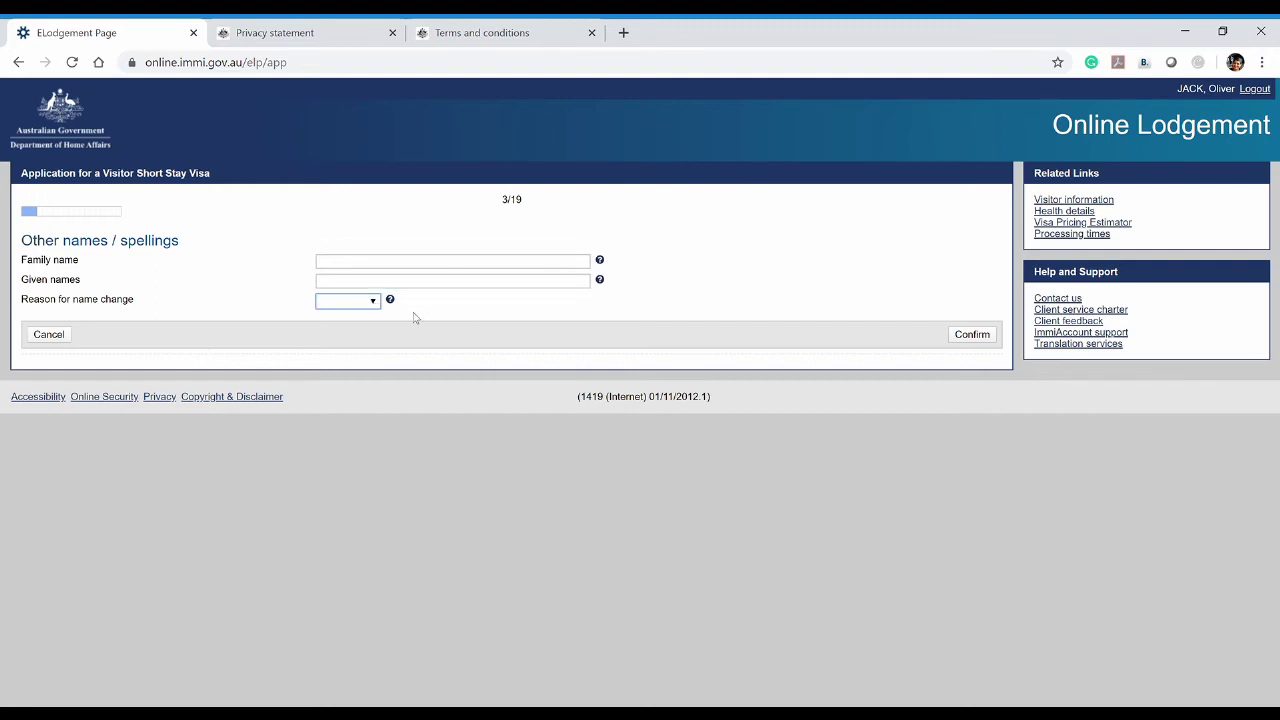
click(460, 322)
click(49, 335)
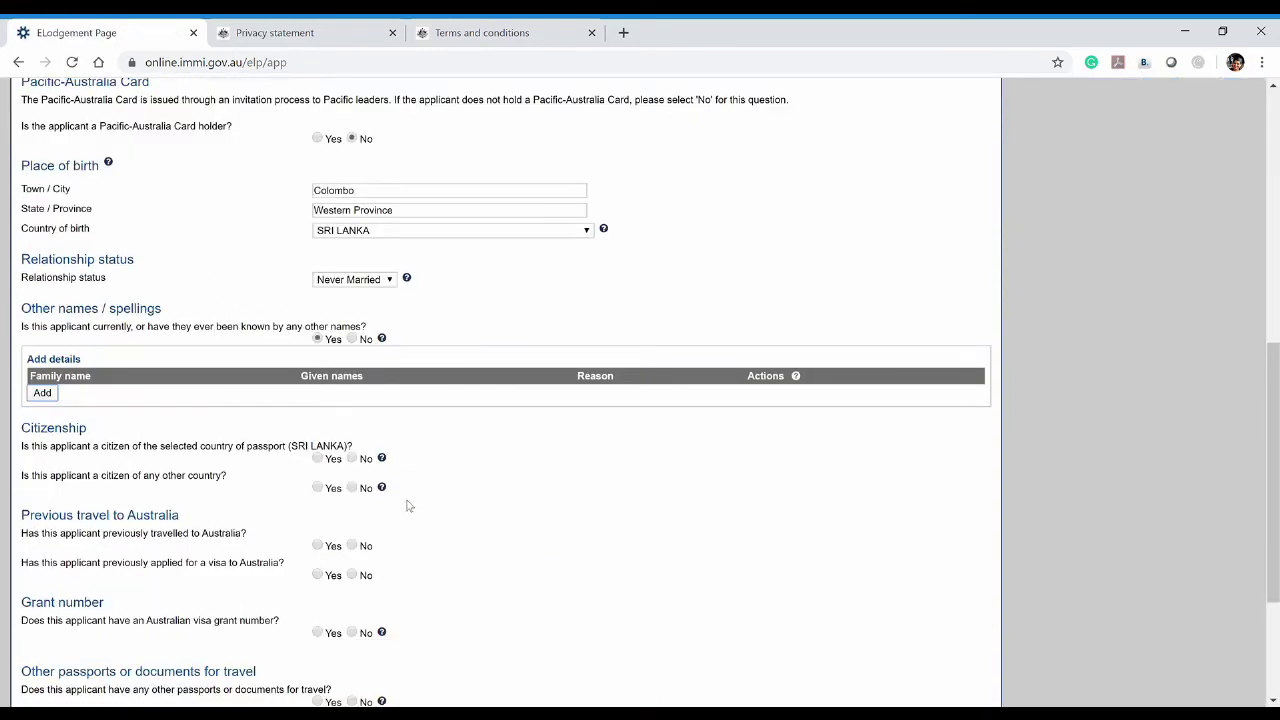
click(352, 339)
Confirm citizenship of SRI LANKA and answer No to citizenship of any other country
scroll(428, 400, down, 1)
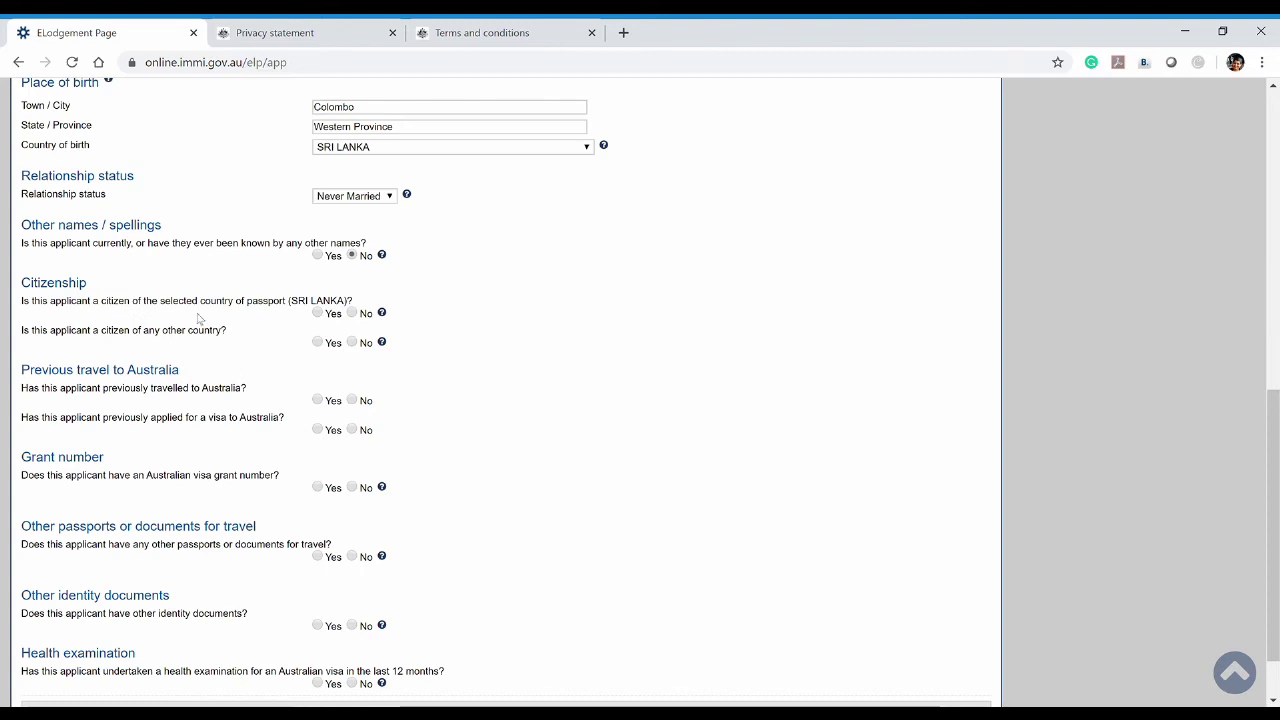
click(318, 314)
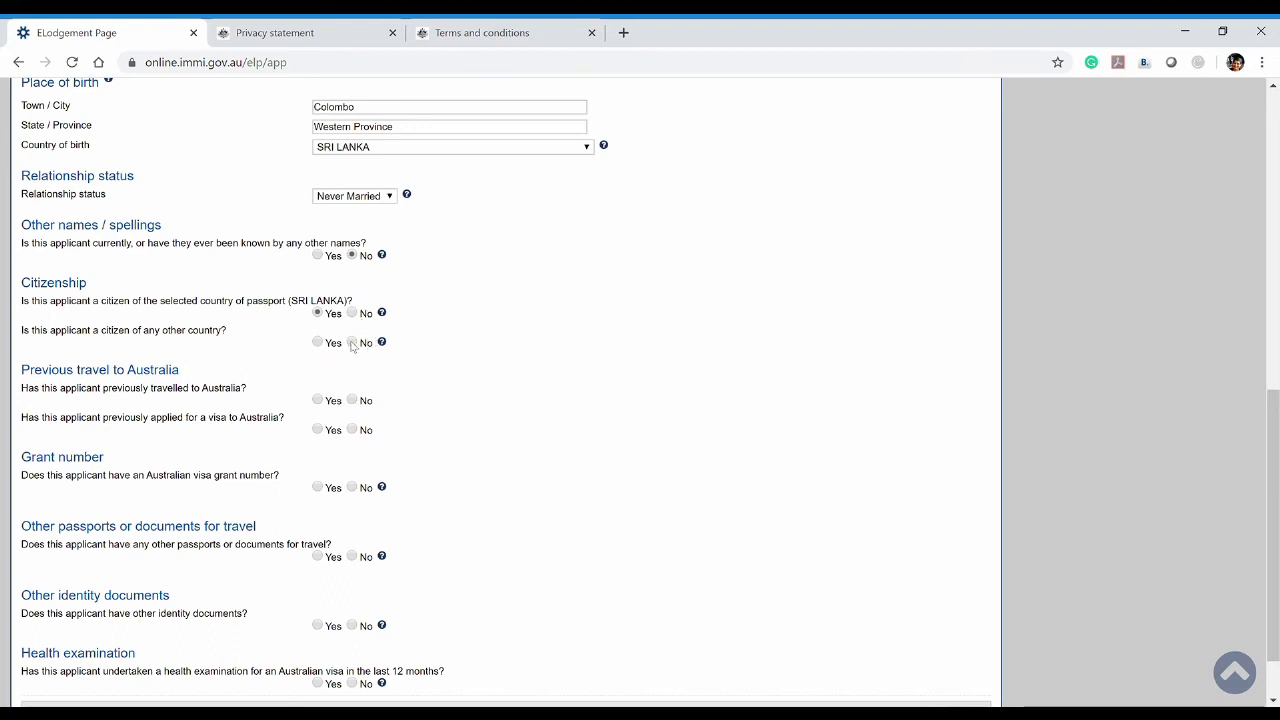
click(358, 343)
Answer No to previous travel to Australia
scroll(417, 374, down, 2)
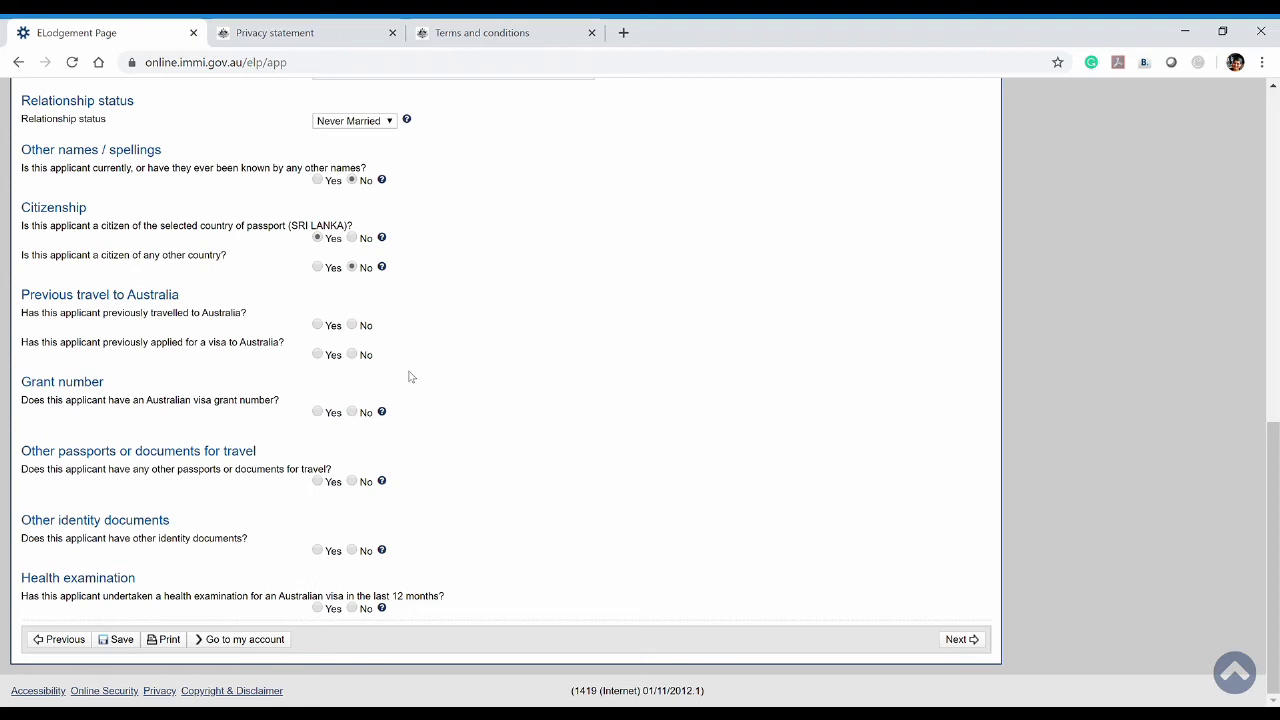
click(353, 326)
click(317, 327)
click(353, 327)
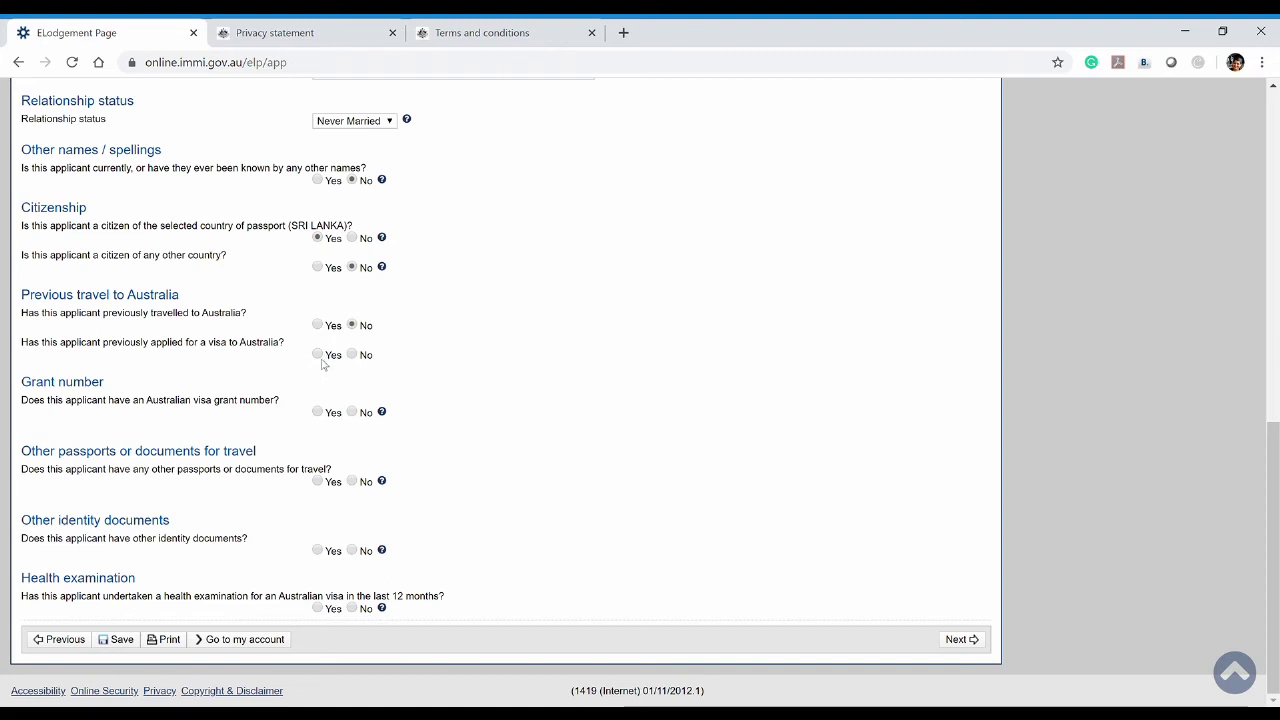
Answer No to holding an Australian visa grant number and No to other travel documents
click(319, 356)
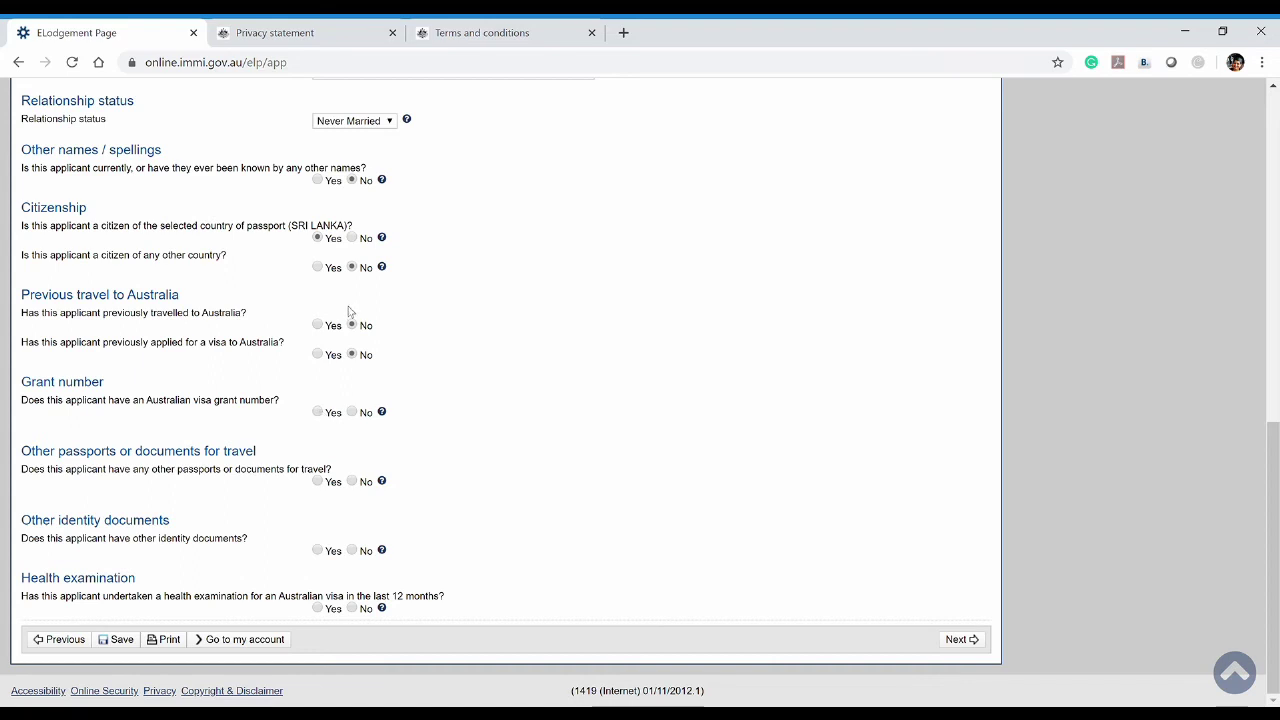
click(353, 413)
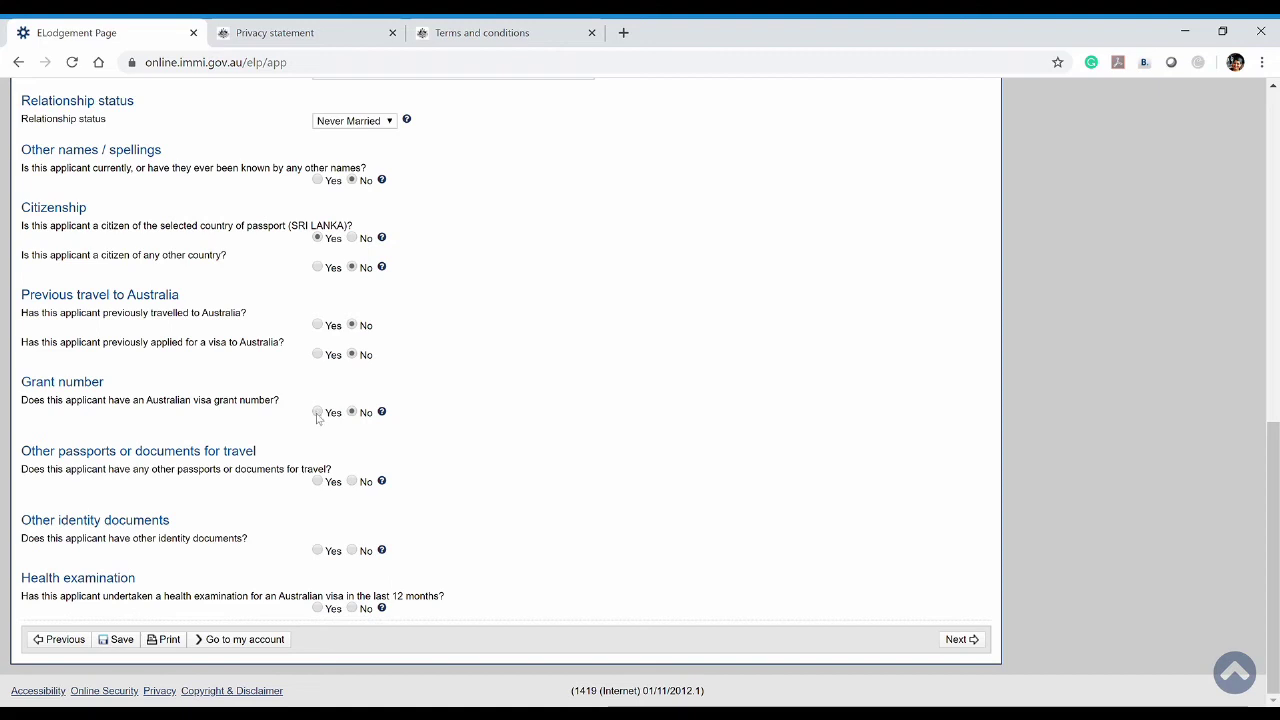
click(317, 413)
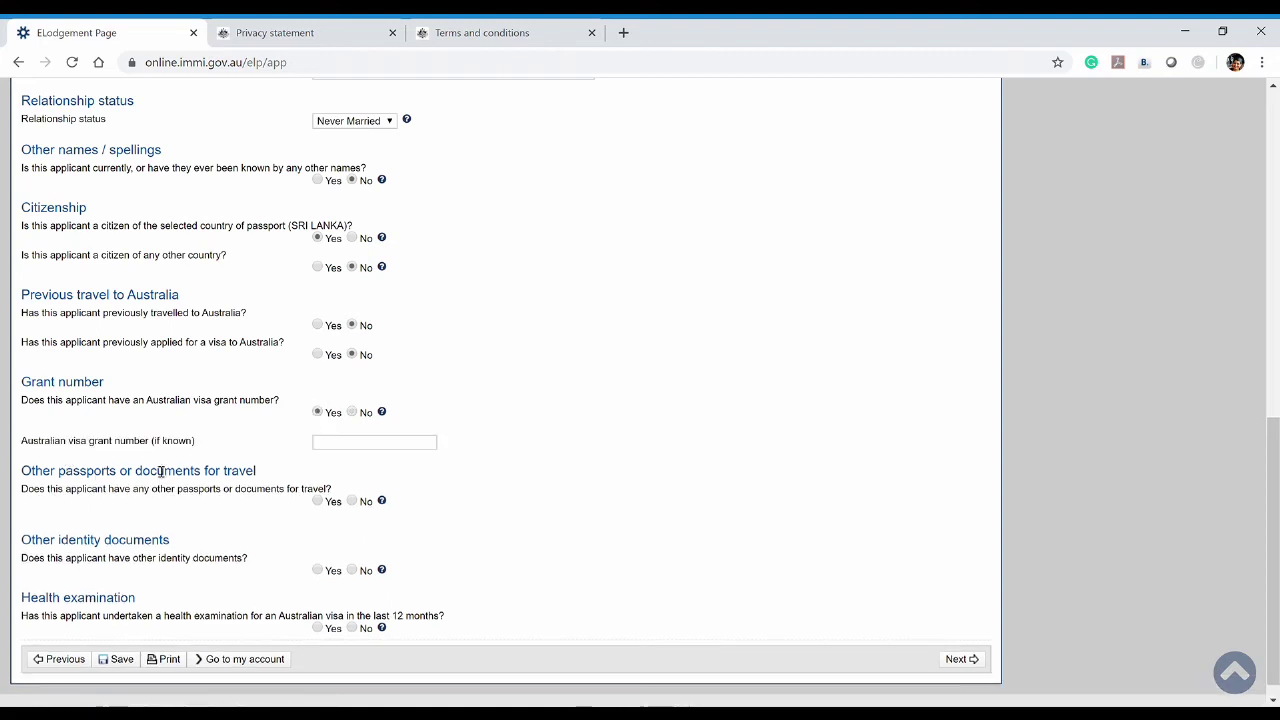
click(420, 446)
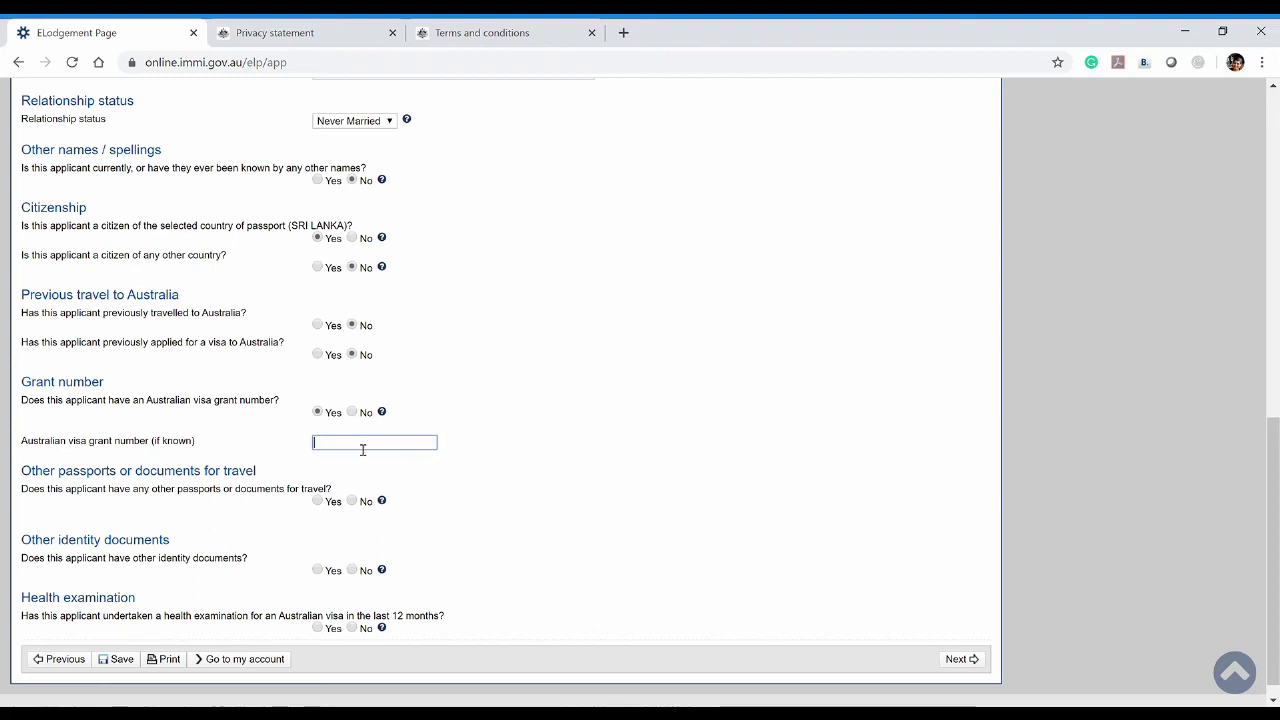
click(480, 458)
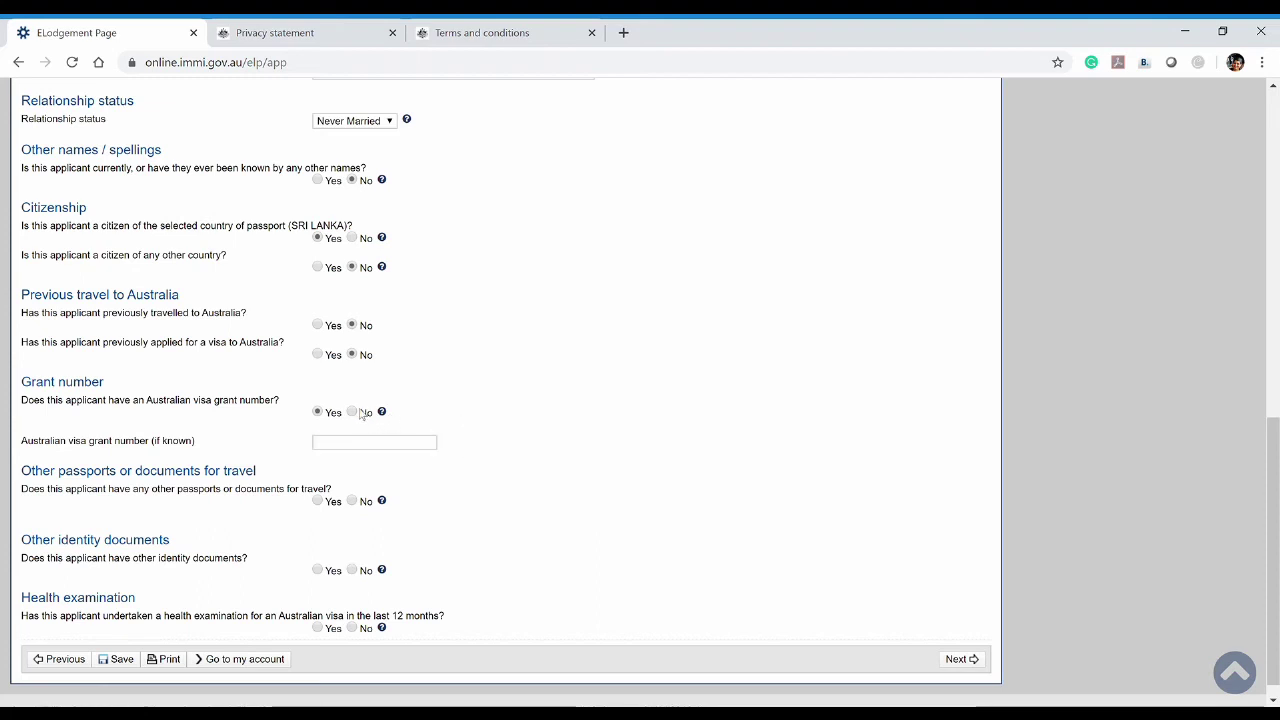
click(345, 450)
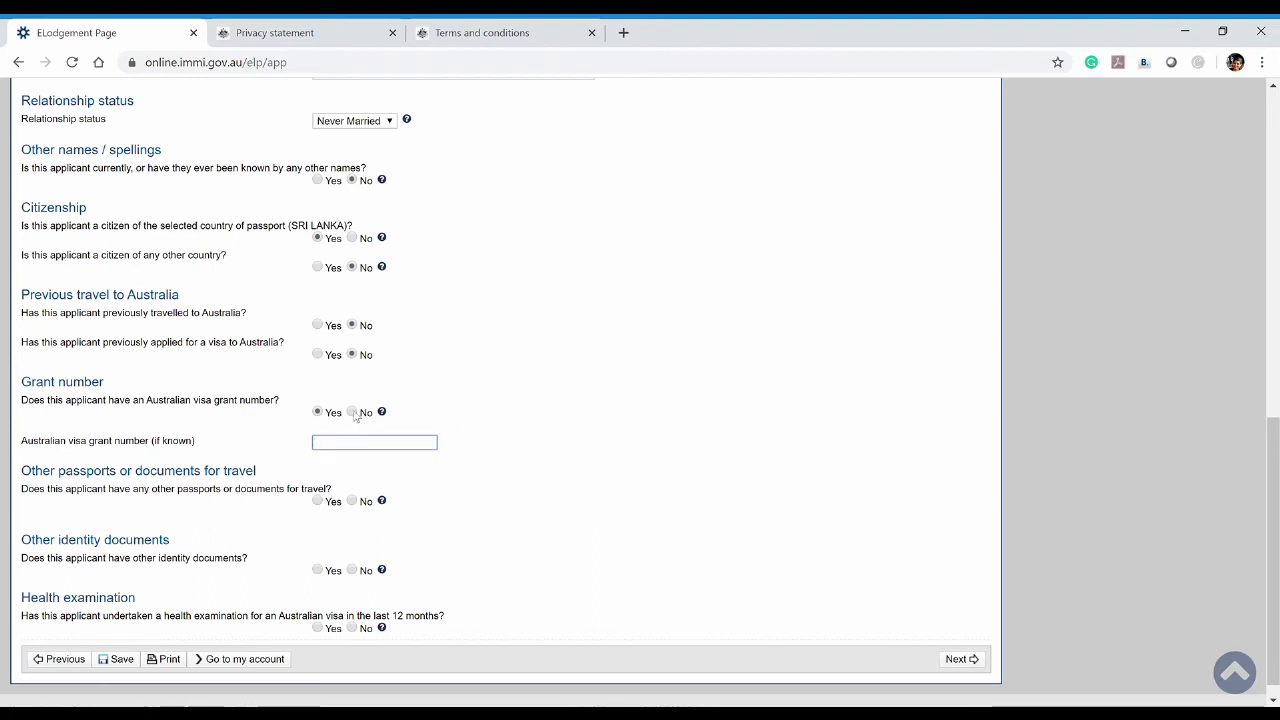
click(353, 413)
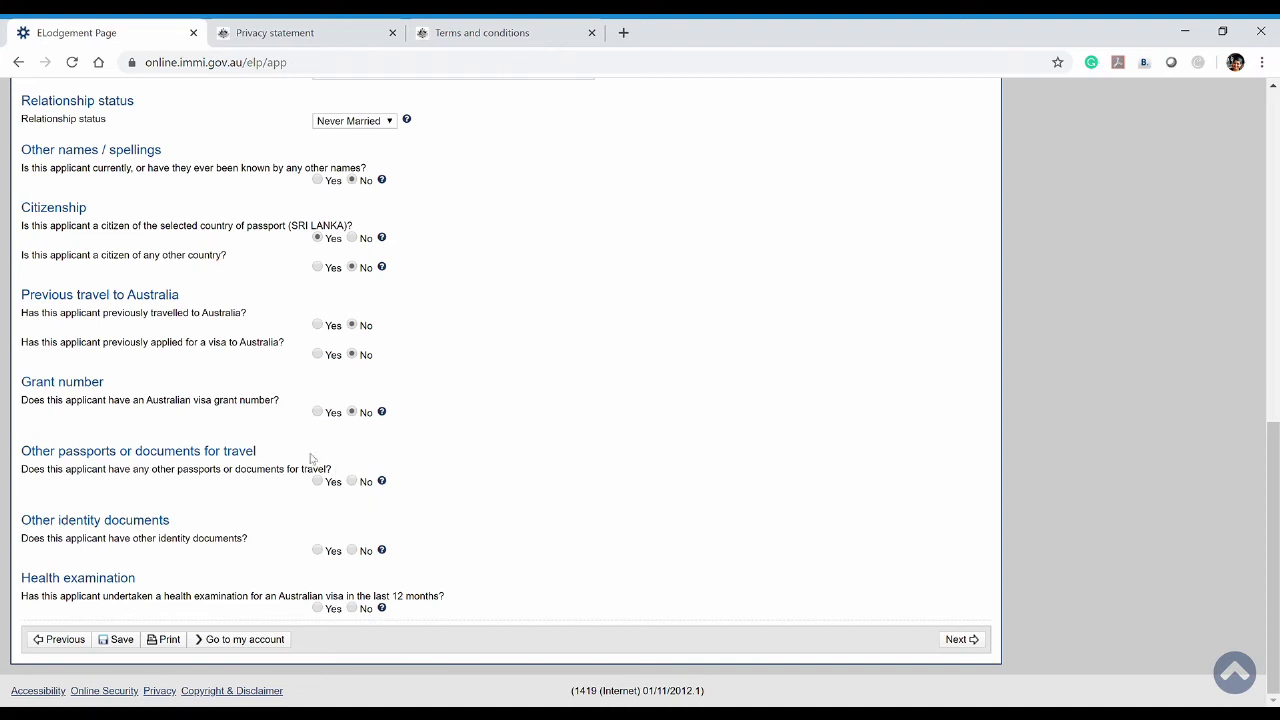
click(352, 481)
Answer Yes to 'Does this applicant have other identity documents?', revealing its details table
click(317, 550)
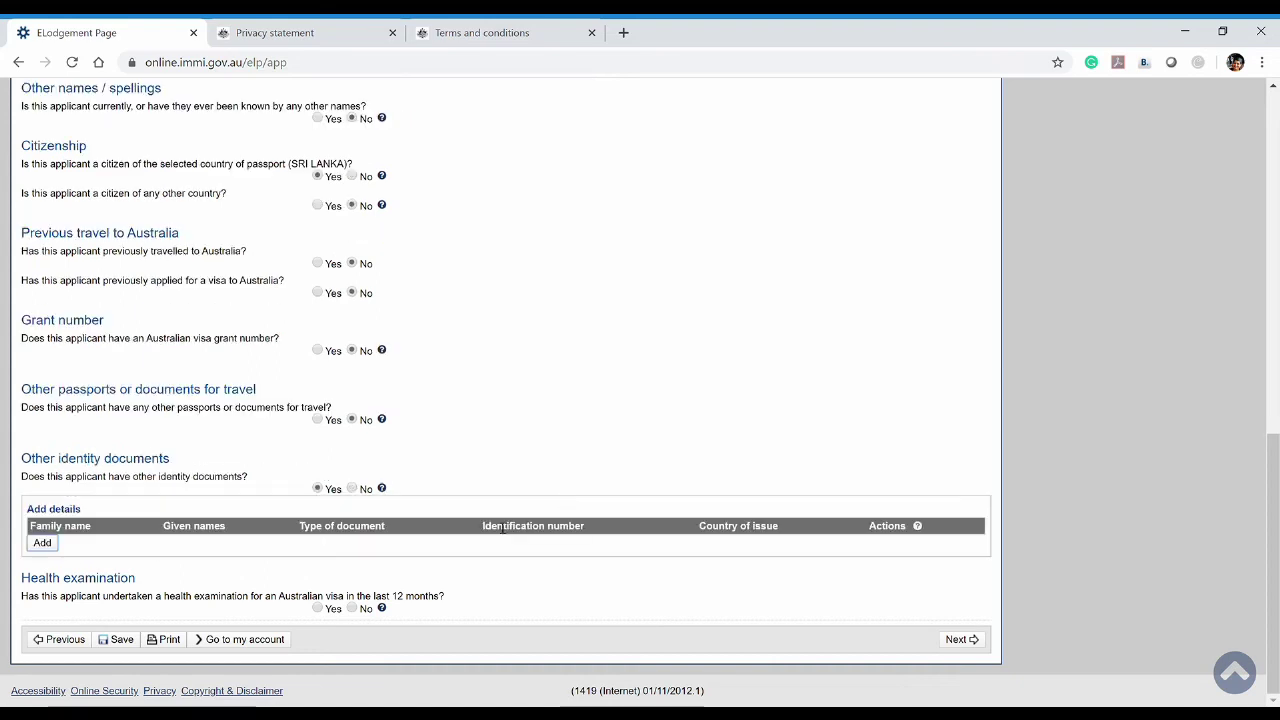
key(Right)
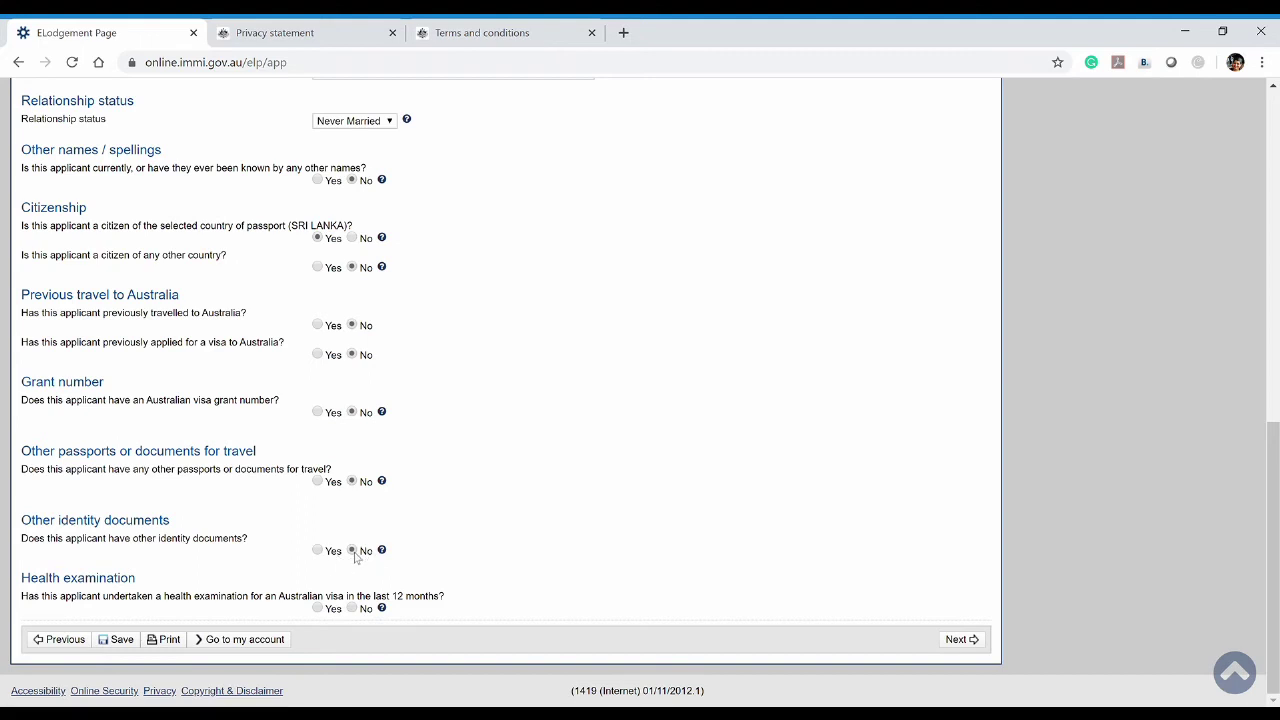
click(317, 551)
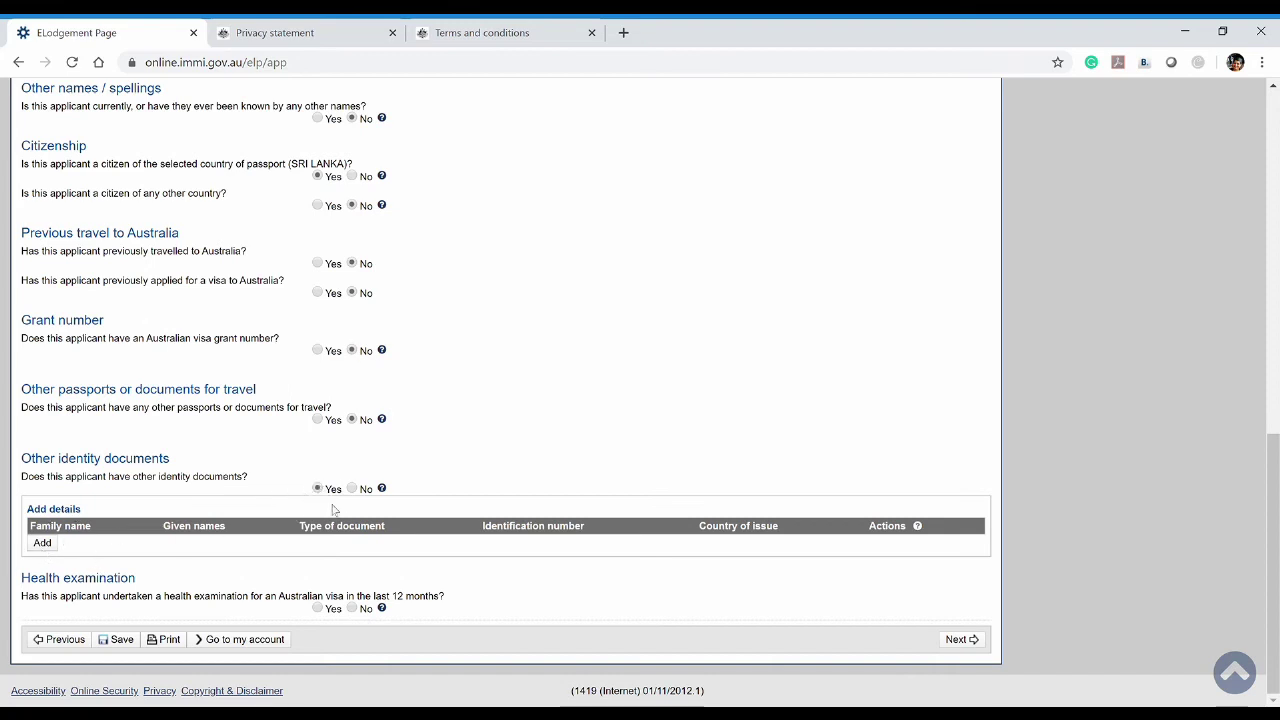
Add a birth certificate issued by SRI LANKA as another identity document
click(48, 548)
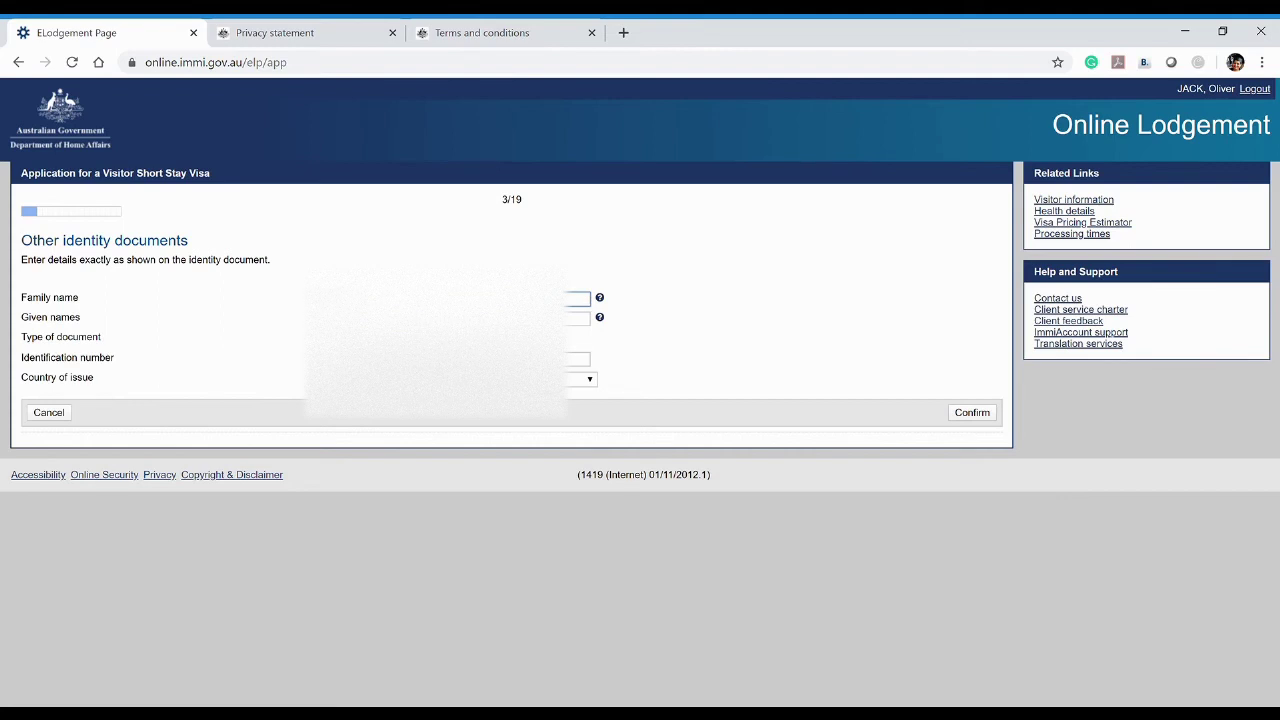
click(577, 318)
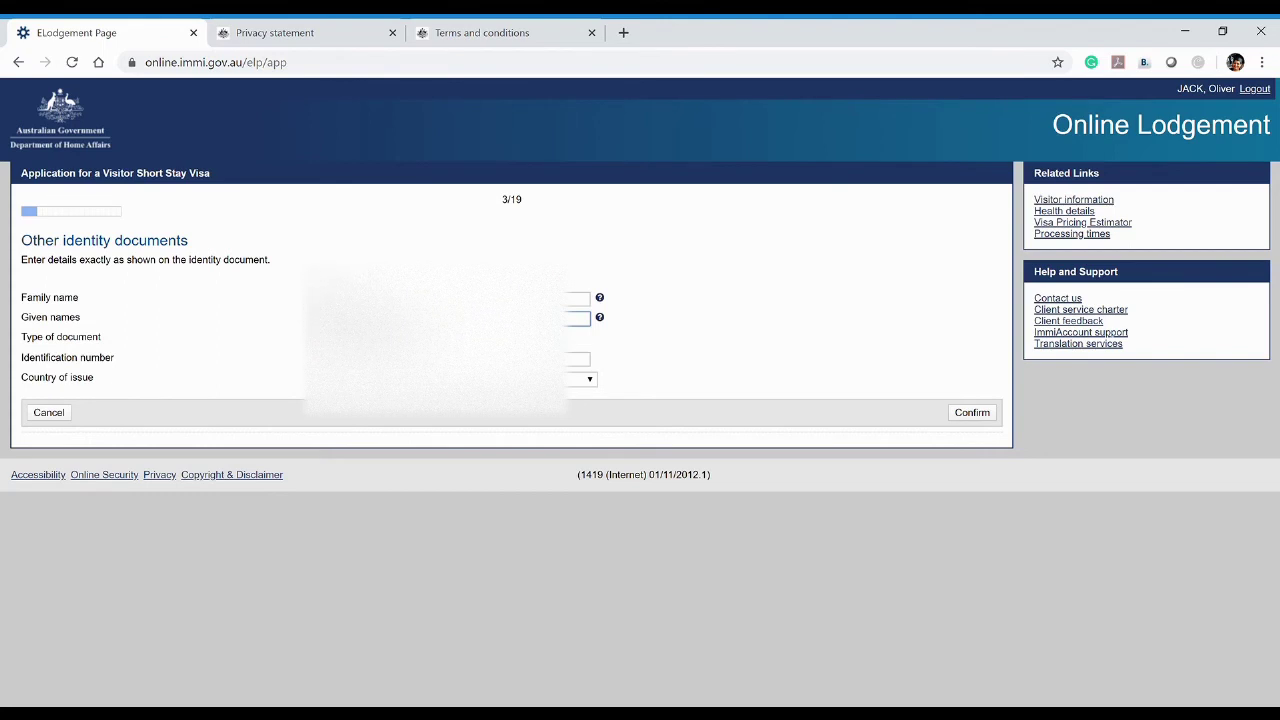
key(Tab)
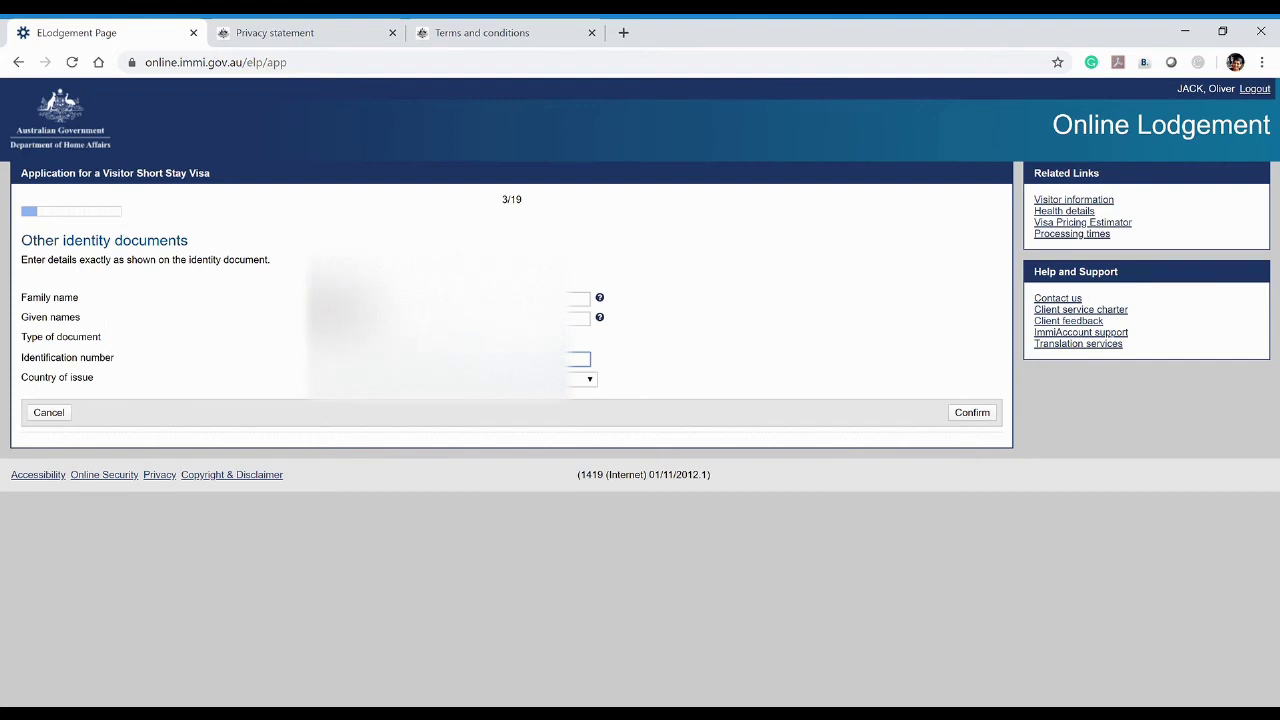
click(583, 379)
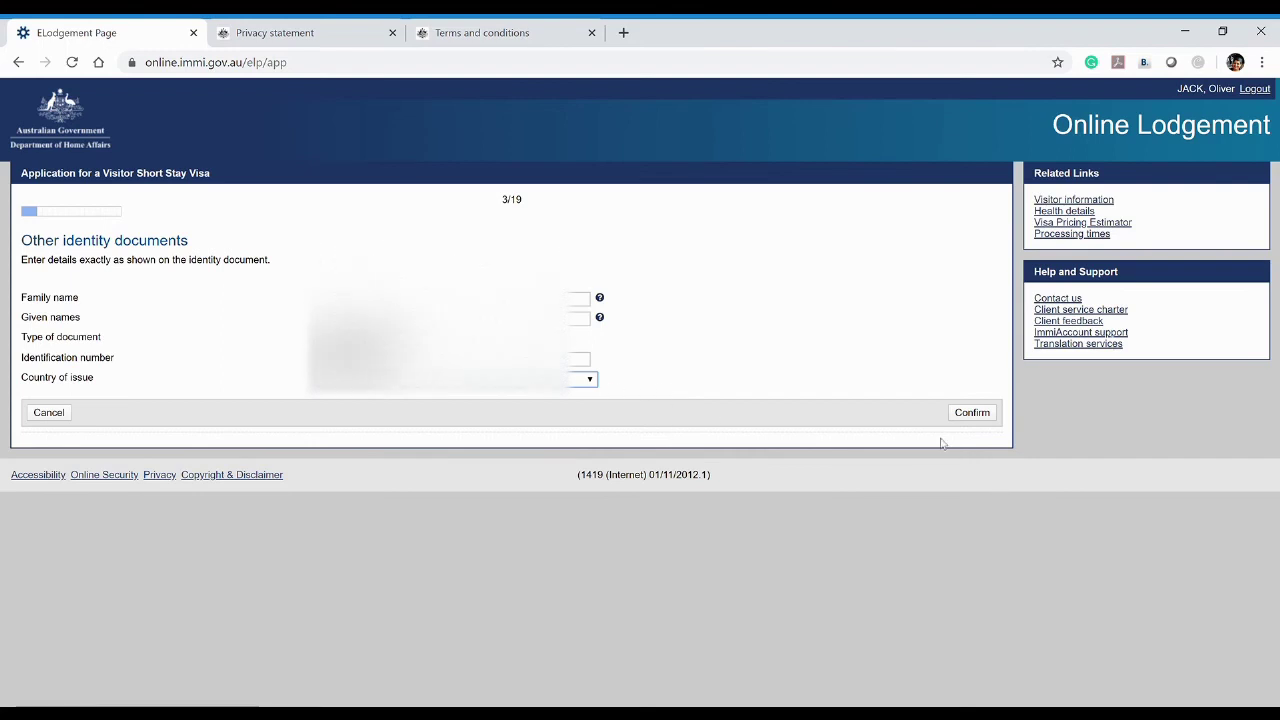
click(966, 414)
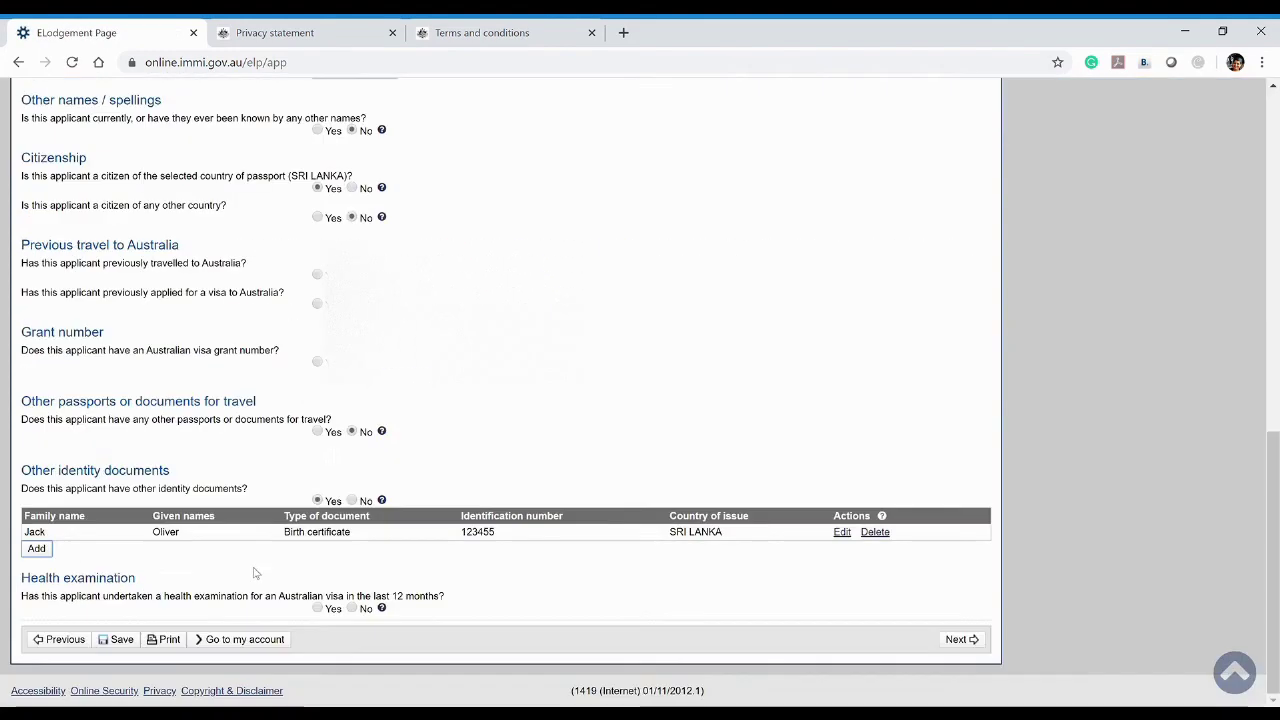
Start a second identity document and correct the family name and given names fields
click(36, 548)
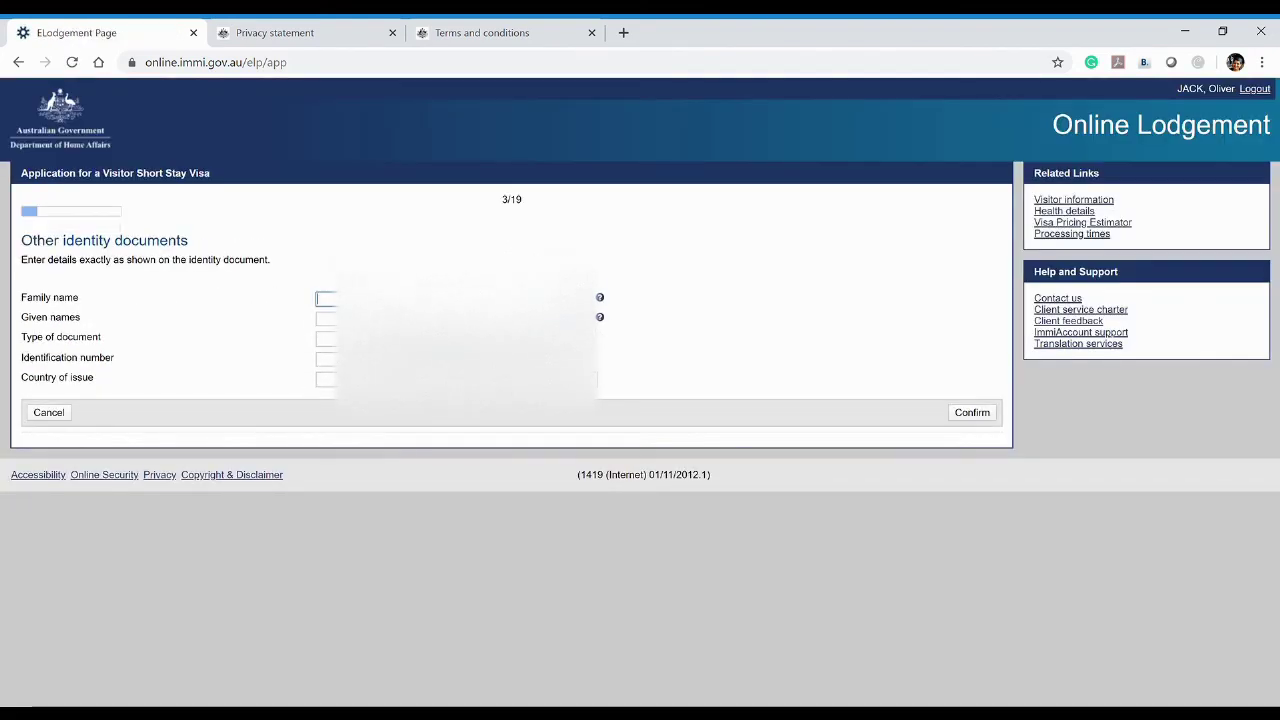
click(330, 338)
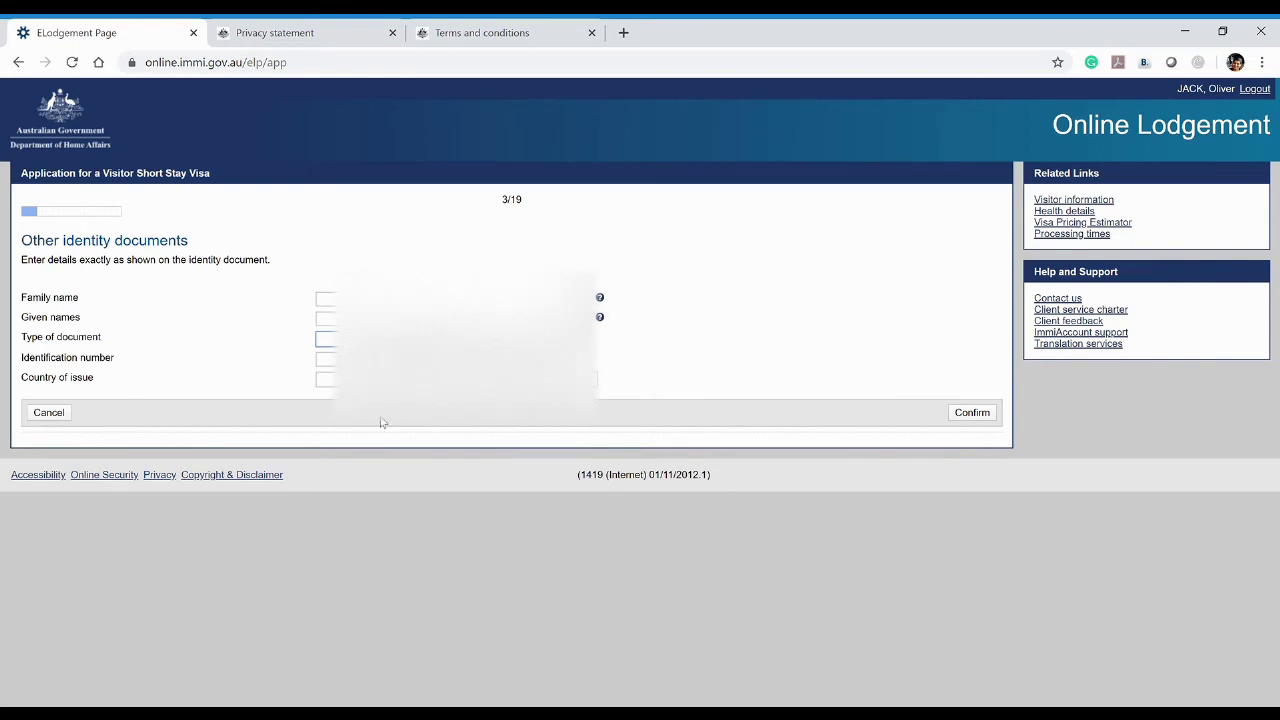
click(326, 298)
drag(340, 299, 305, 304)
key(BackSpace)
click(333, 319)
key(ctrl+v)
click(326, 298)
click(326, 358)
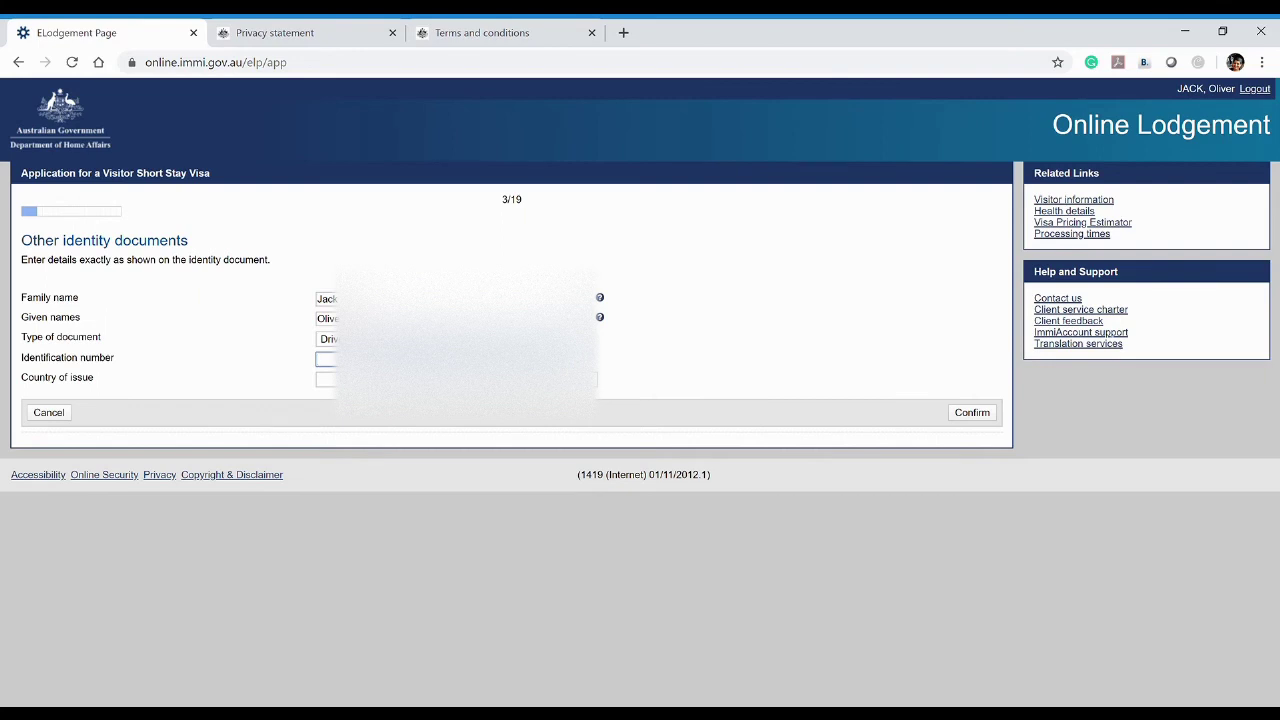
text(2545)
click(330, 379)
text(SRI)
click(988, 415)
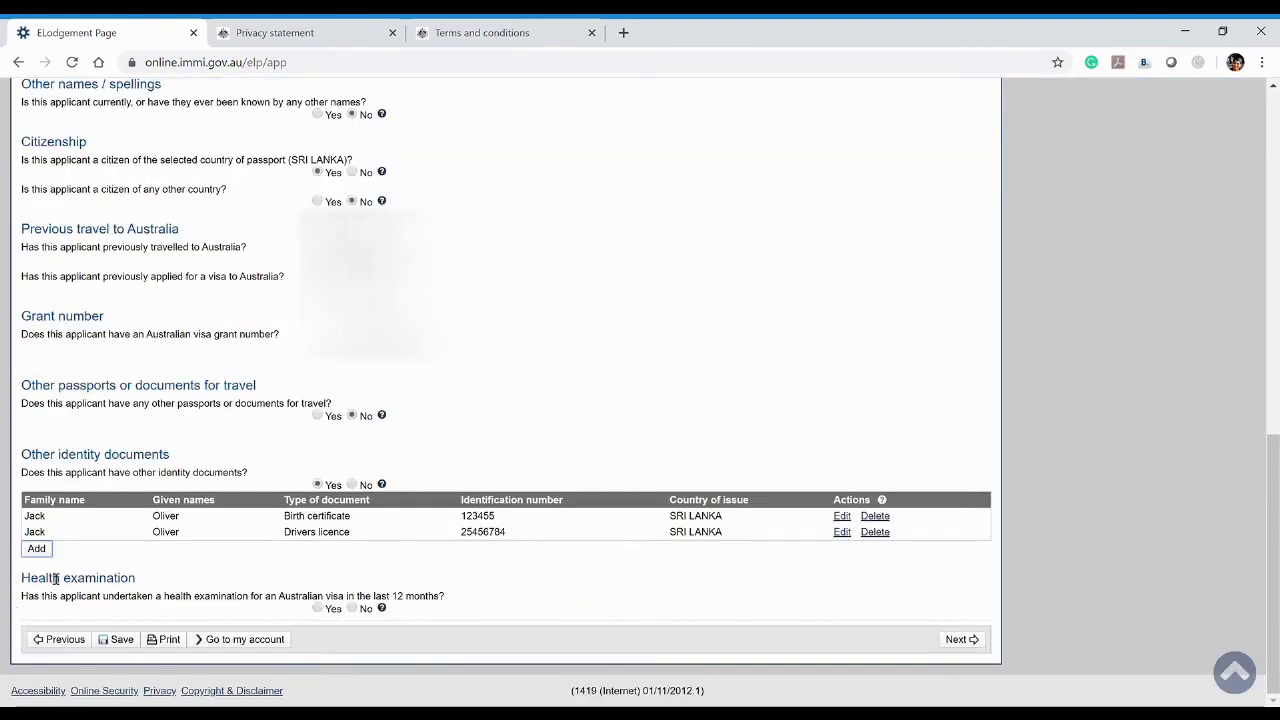
Discard an empty third identity document form, answer No to health examination, and continue
click(35, 549)
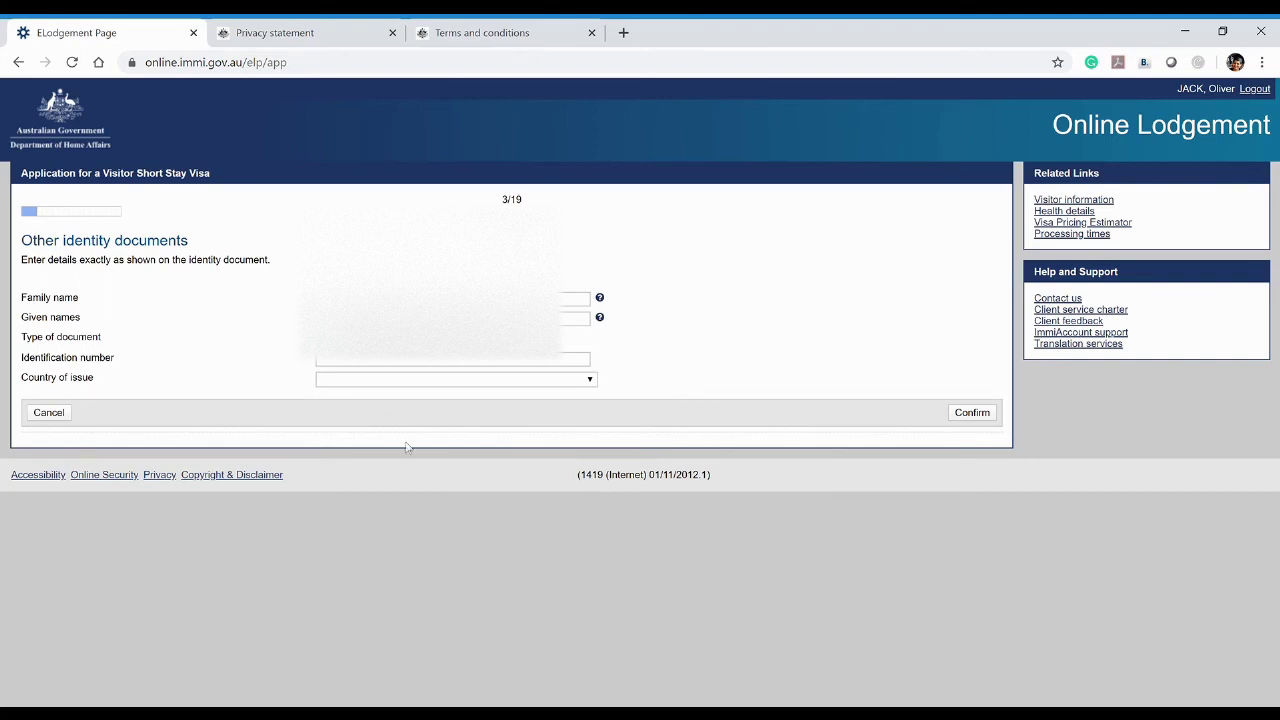
drag(767, 359, 165, 440)
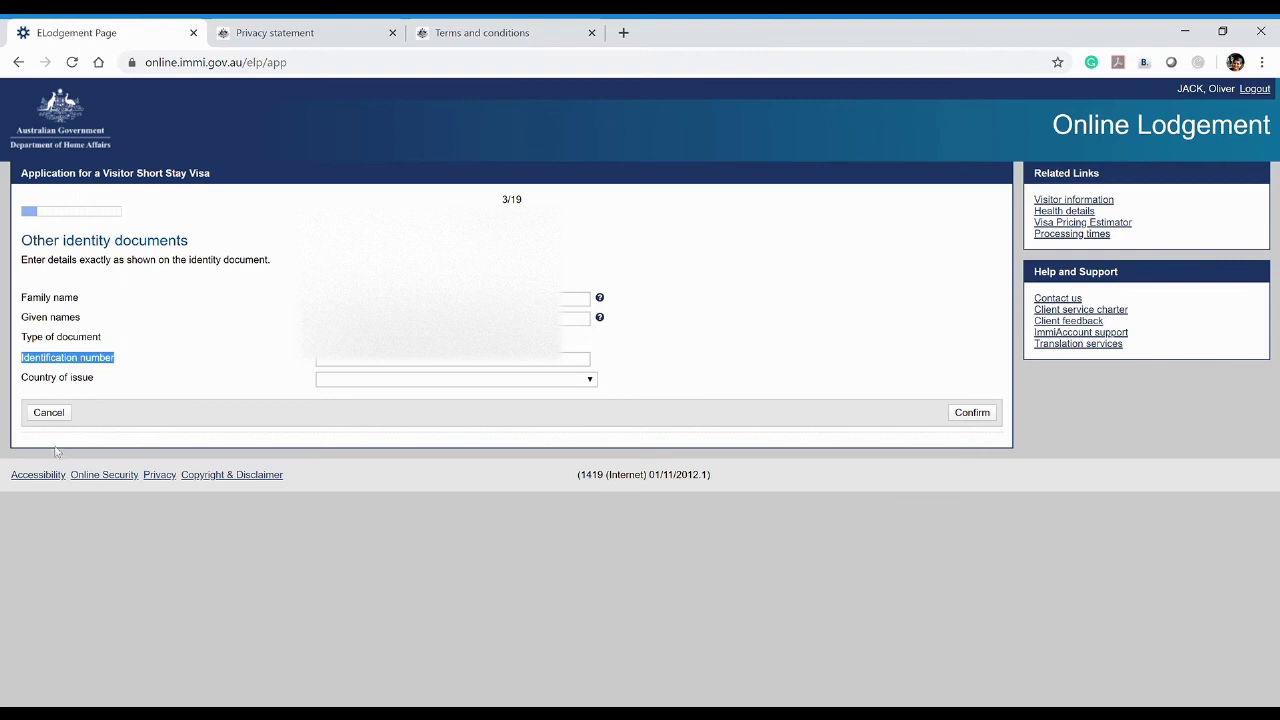
click(48, 413)
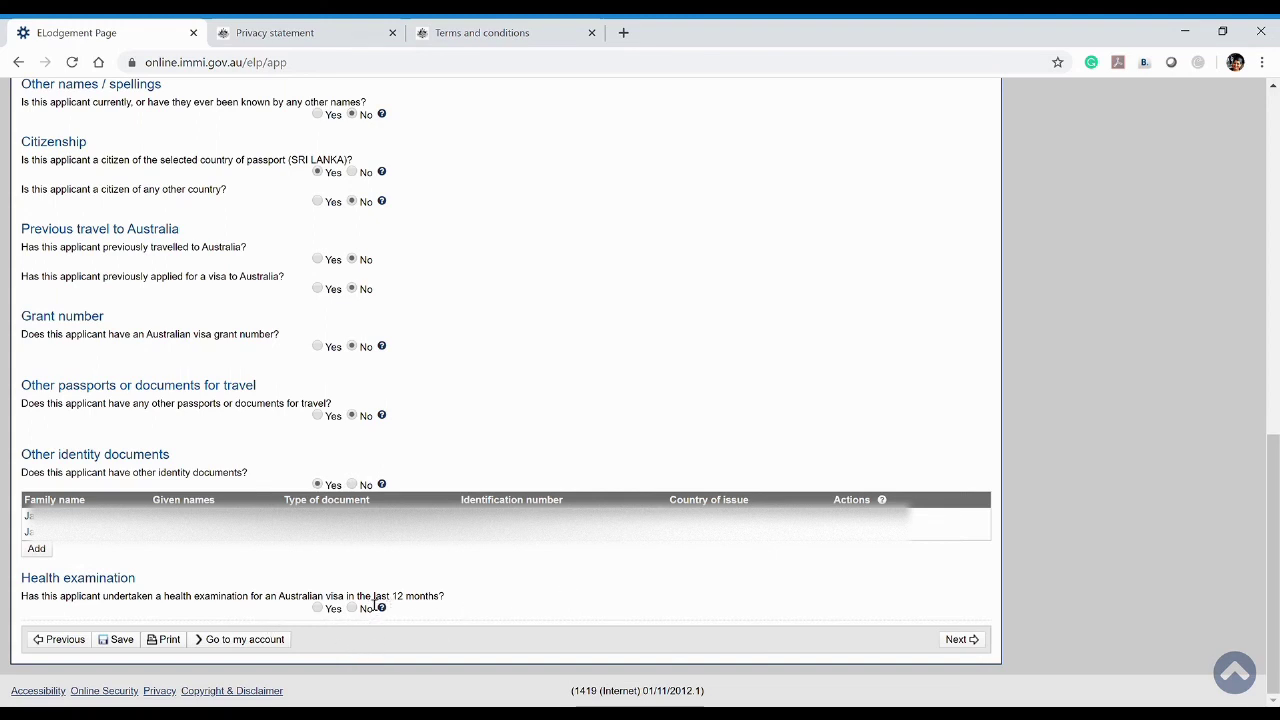
click(353, 609)
click(980, 641)
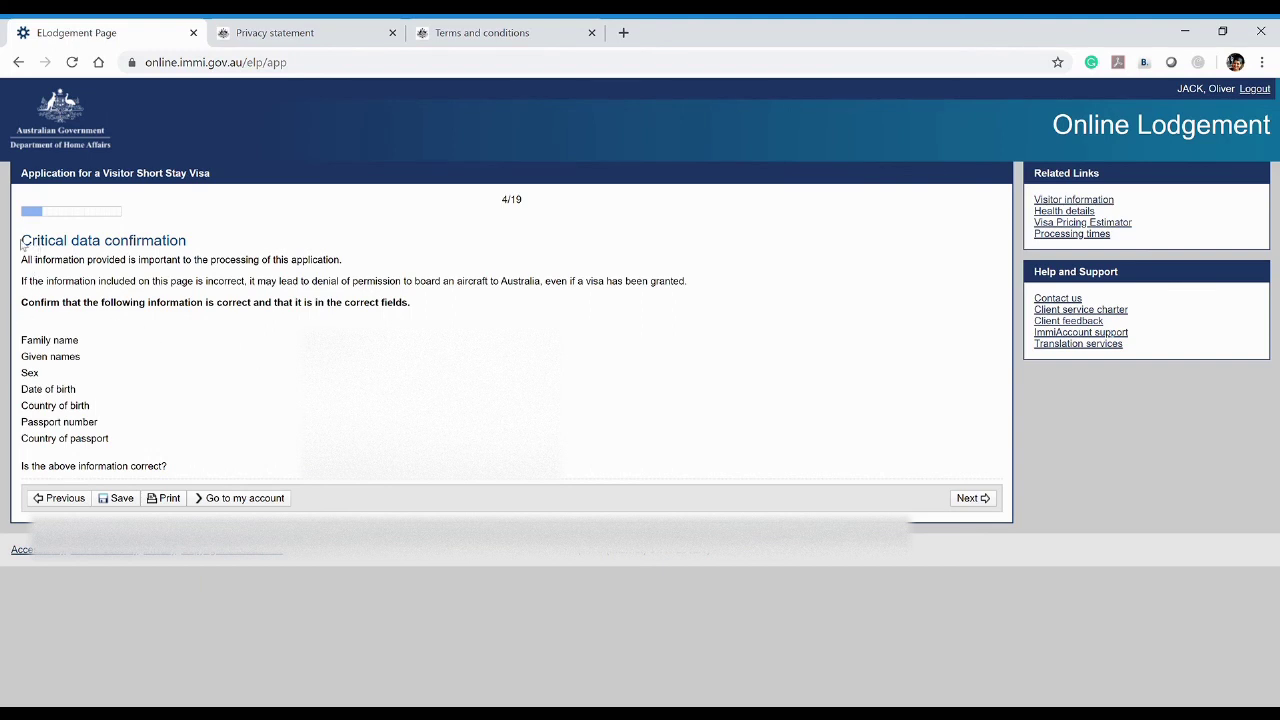
Answer Yes that the critical data shown is correct and move on to Travelling companions
drag(20, 243, 214, 251)
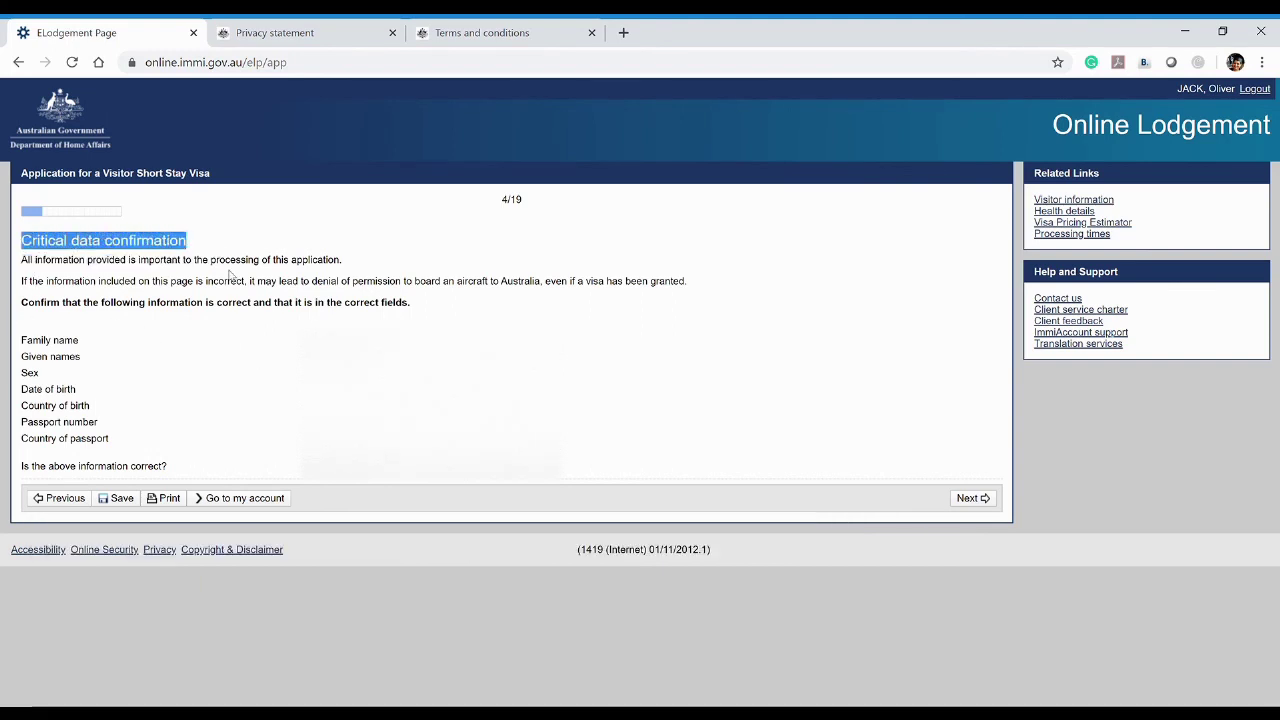
click(229, 274)
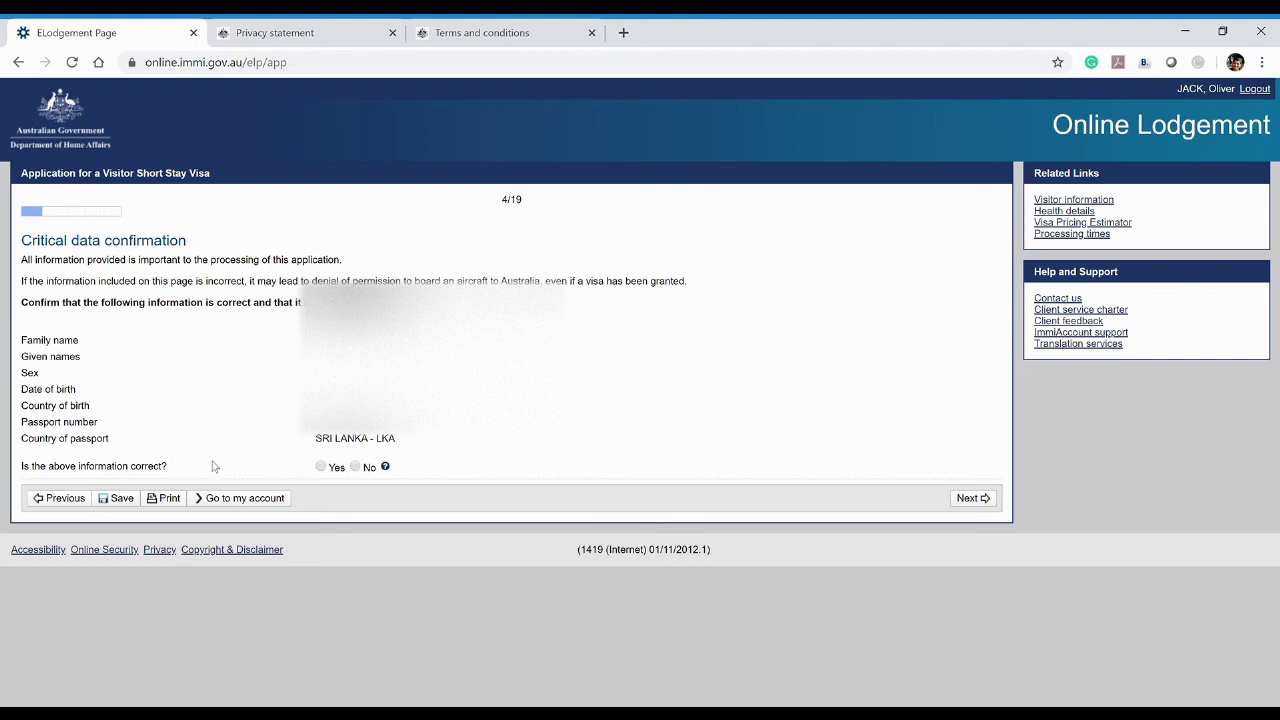
click(321, 467)
click(975, 499)
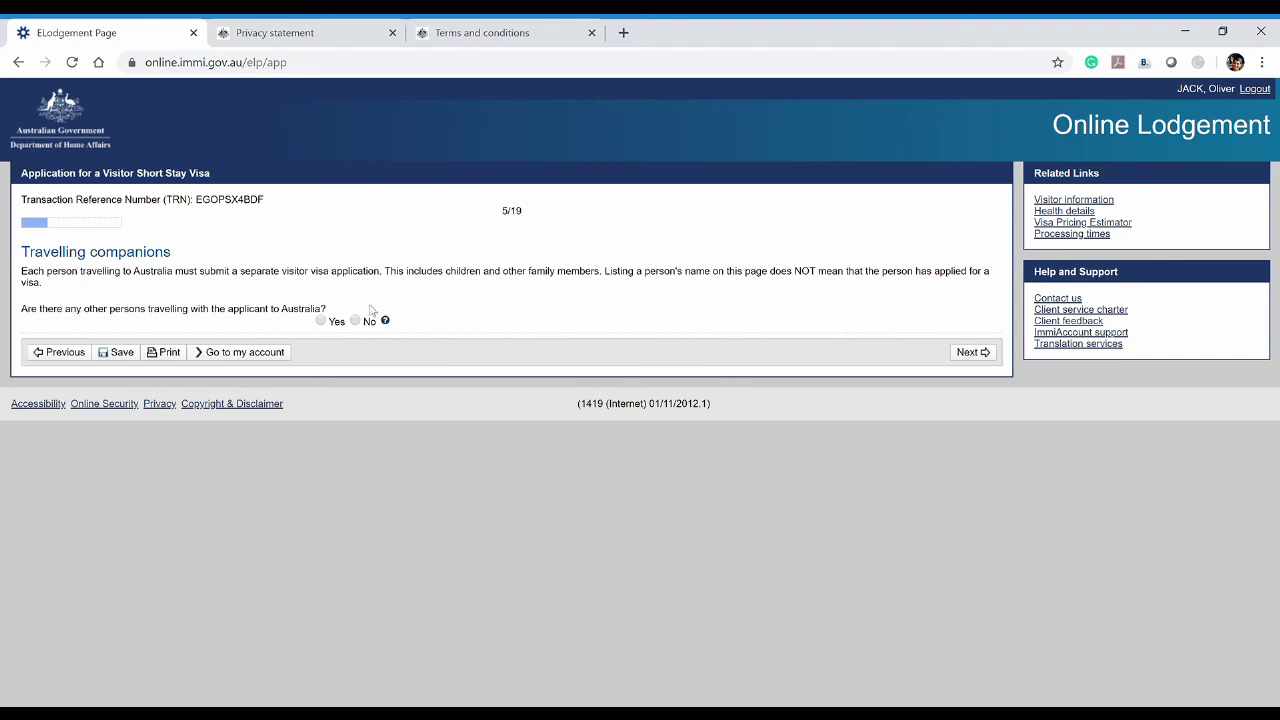
Answer No to travelling companions after discarding a trial companion form, then continue
click(321, 322)
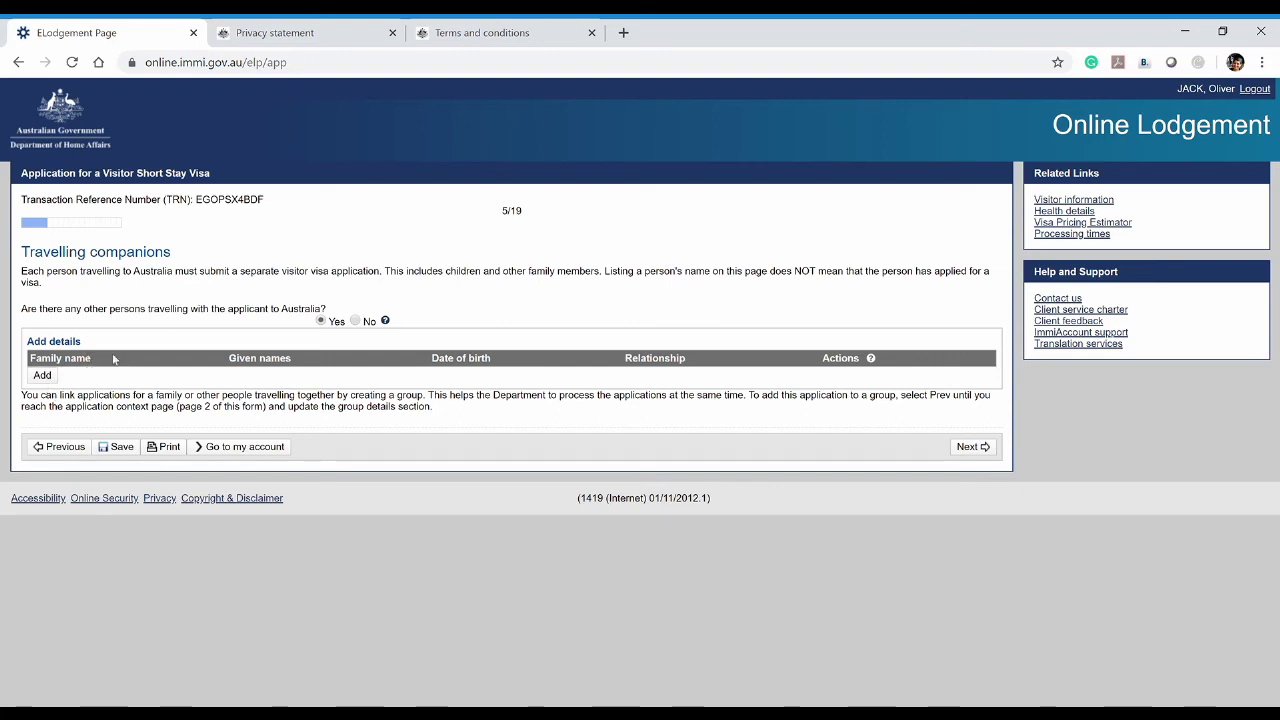
click(355, 321)
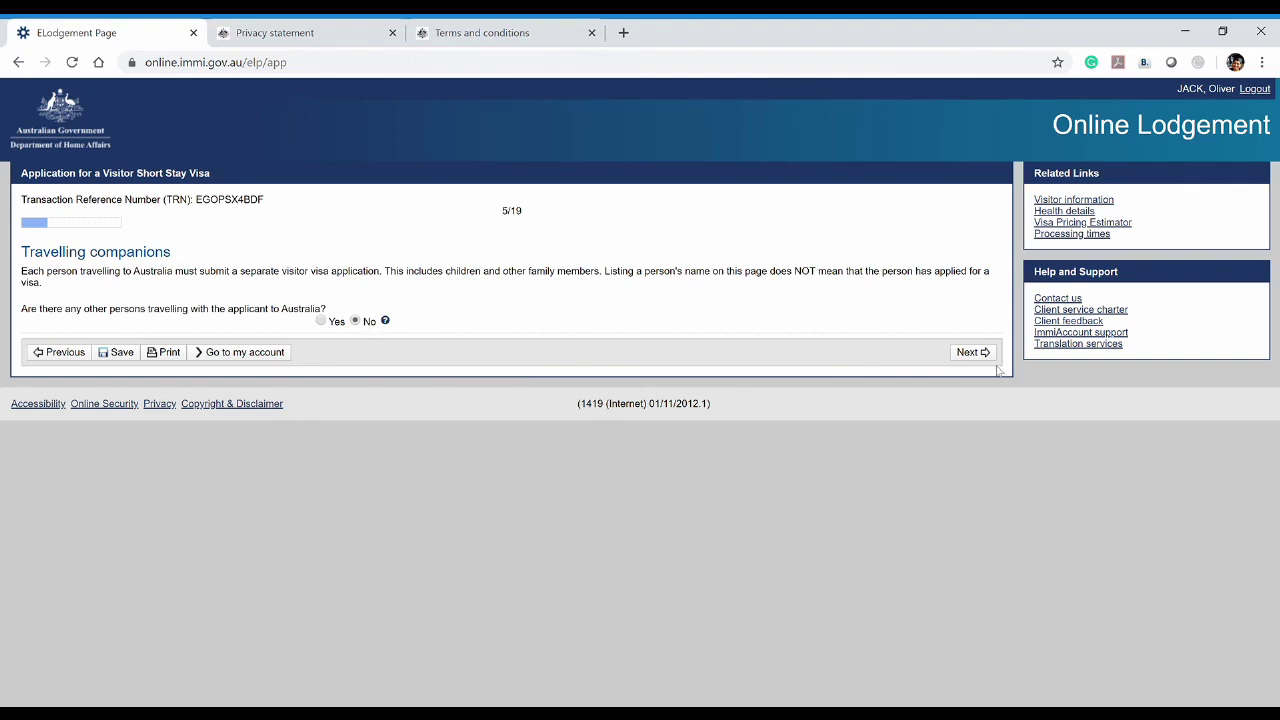
click(321, 321)
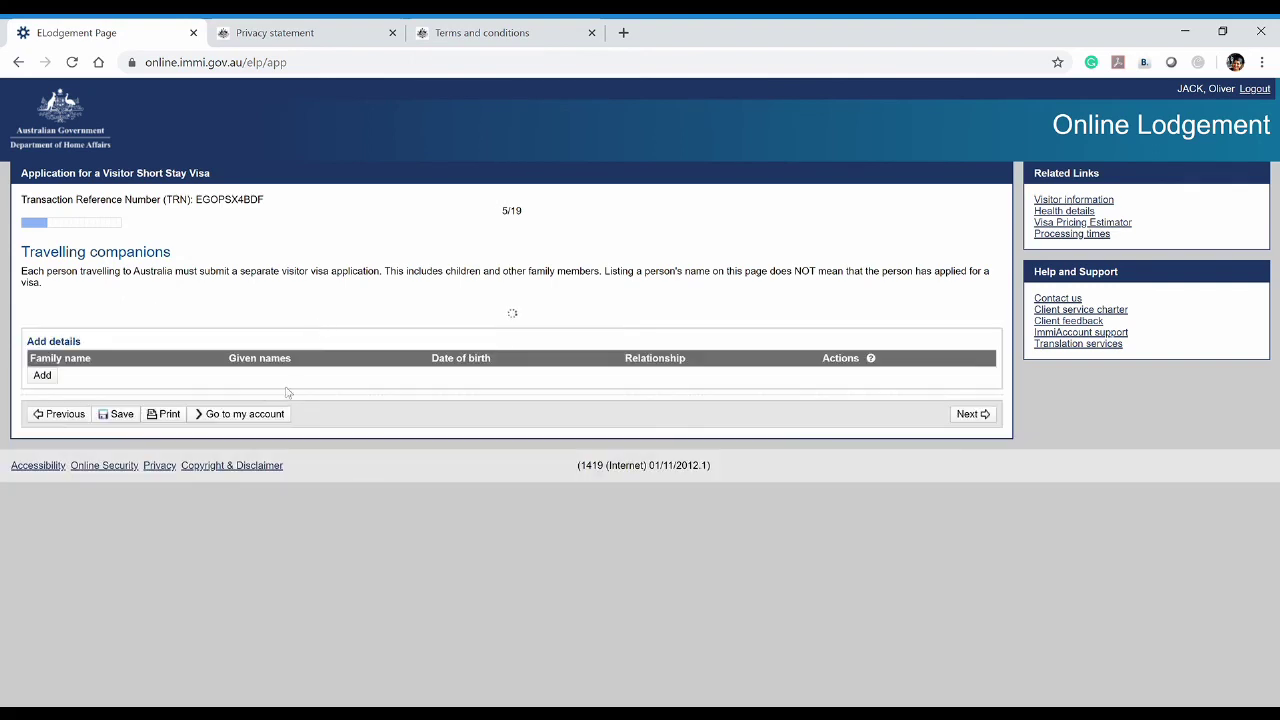
click(42, 375)
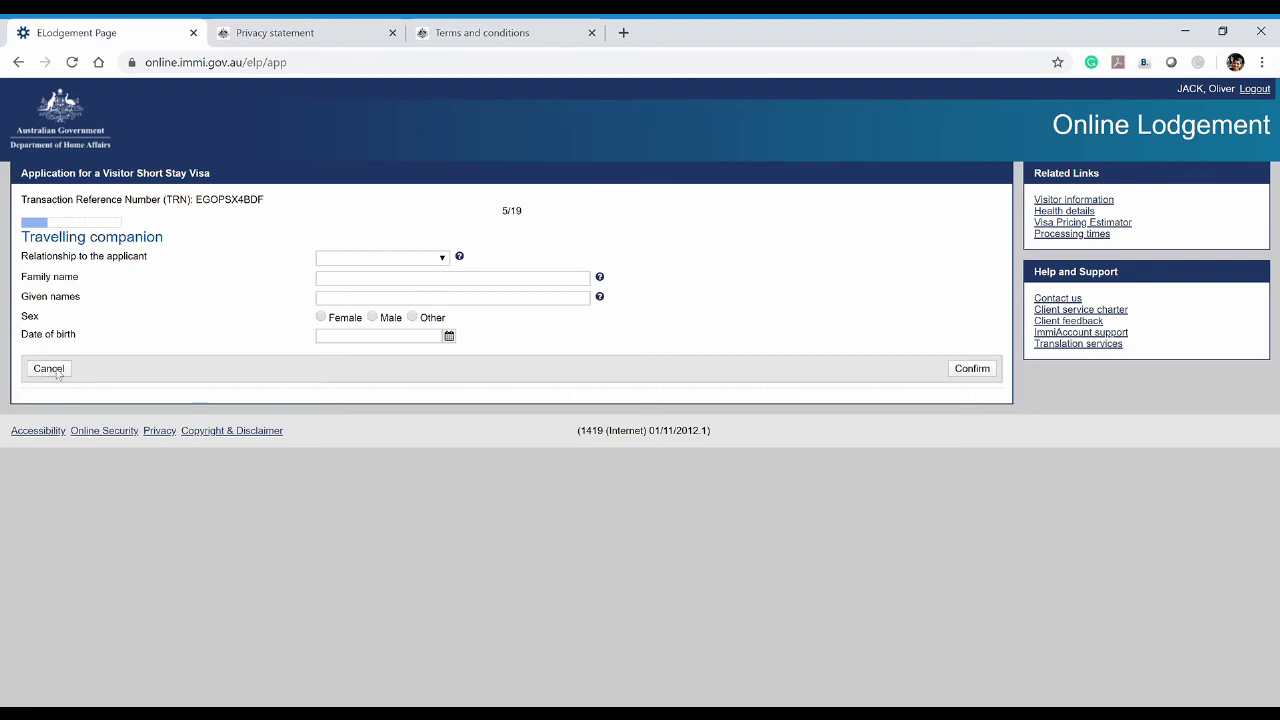
click(443, 259)
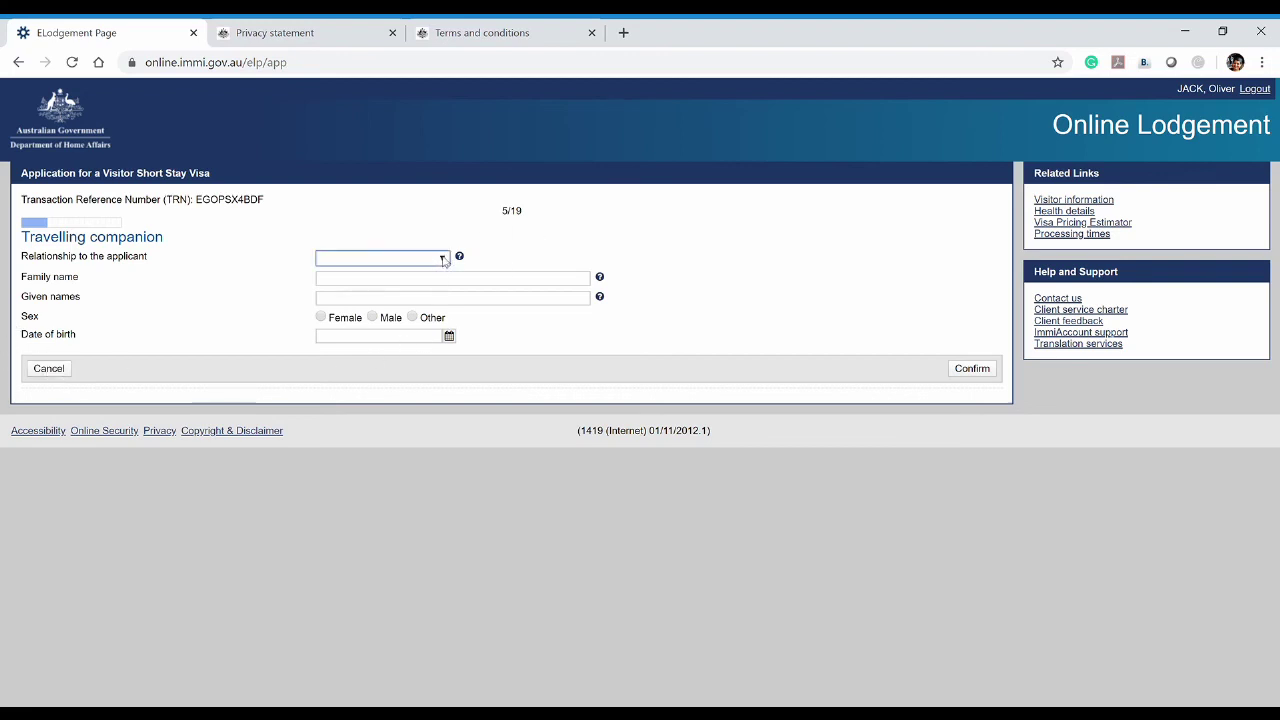
click(548, 239)
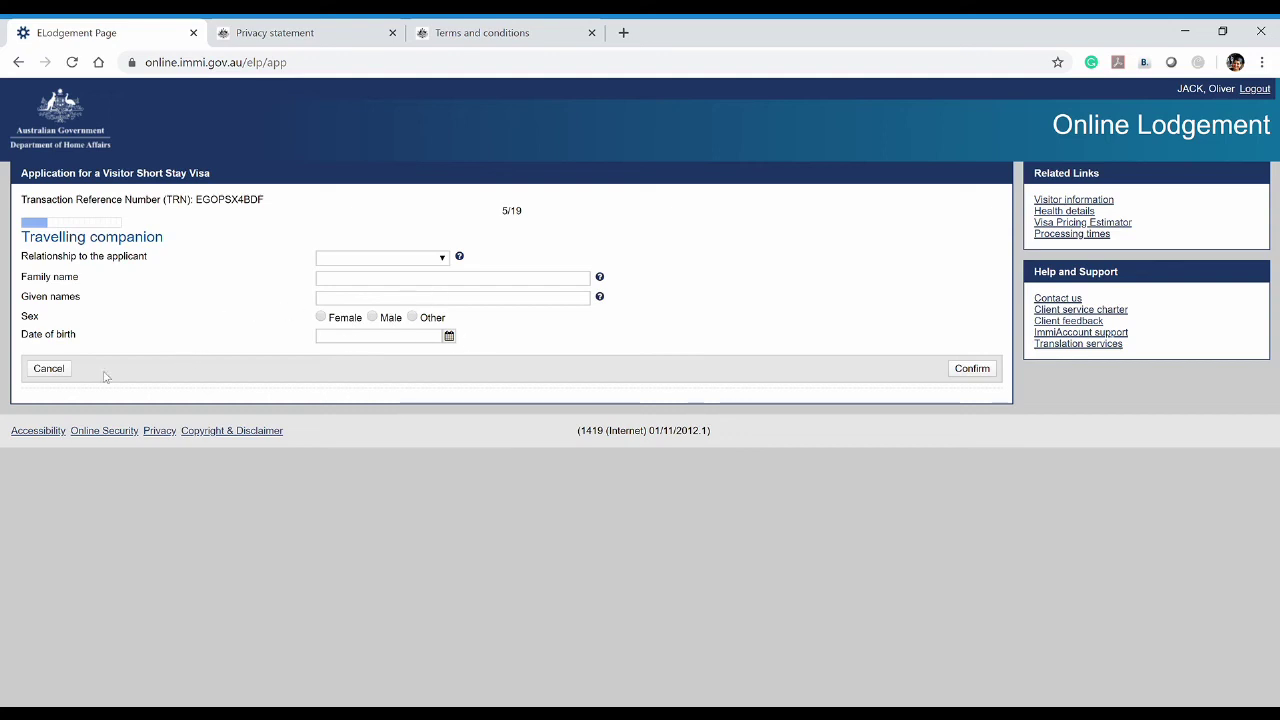
click(48, 370)
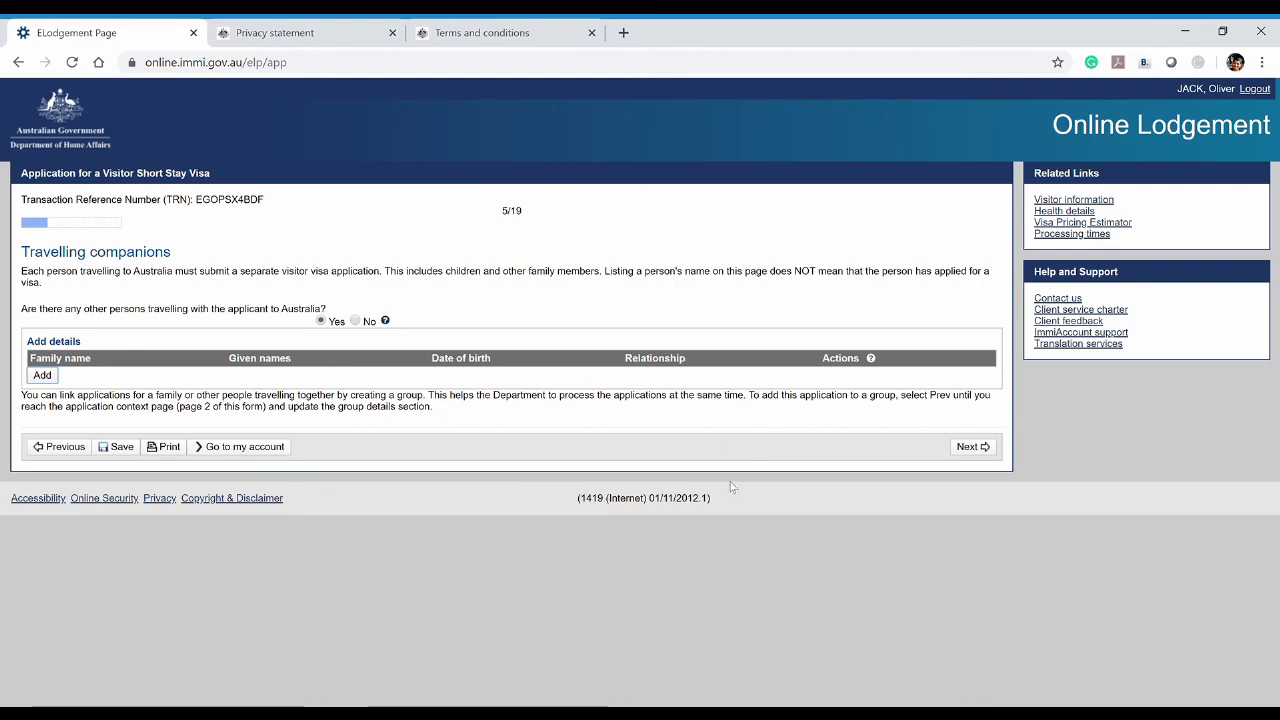
click(358, 322)
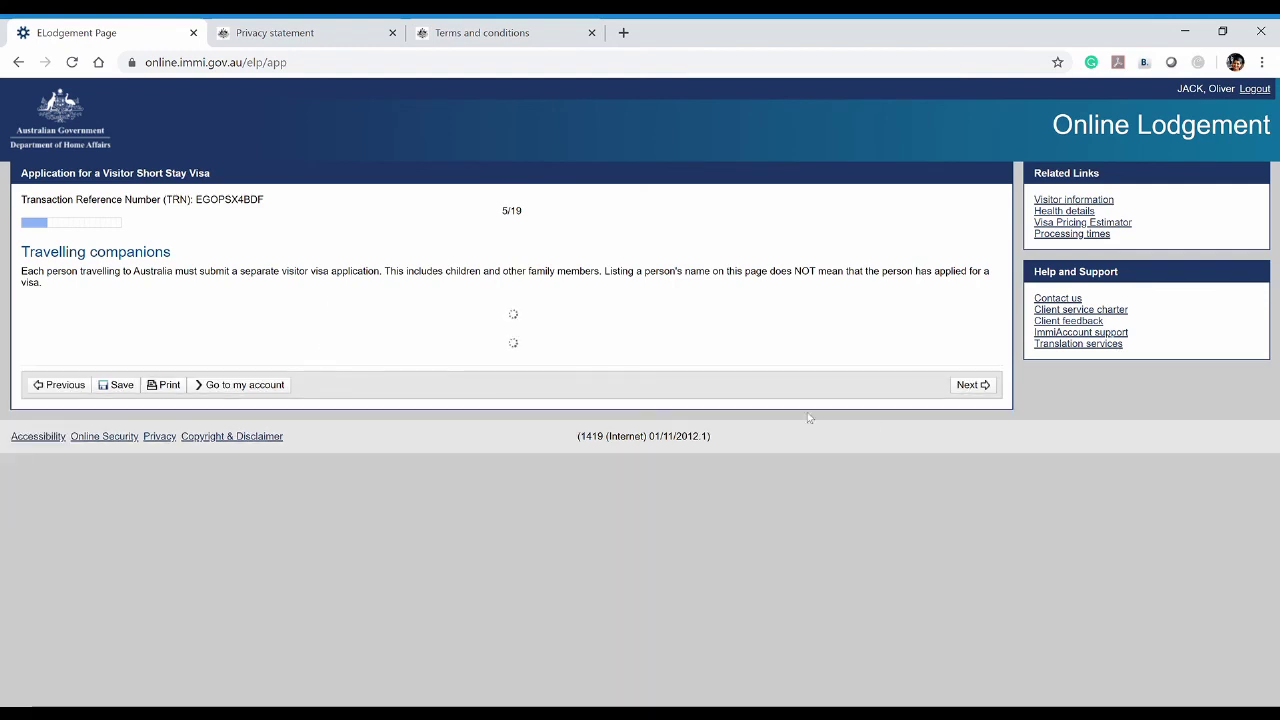
click(970, 354)
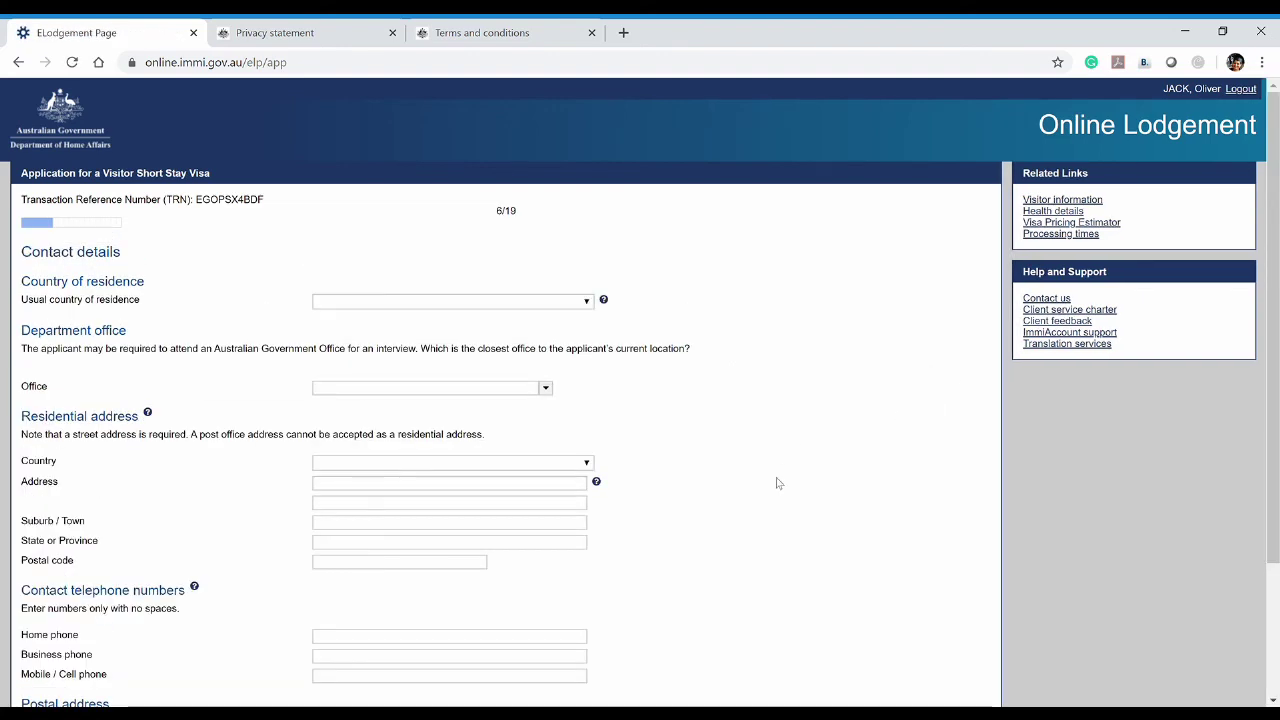
Set the usual country of residence to SRI LANKA
scroll(780, 484, down, 2)
scroll(780, 484, up, 1)
scroll(780, 484, up, 1)
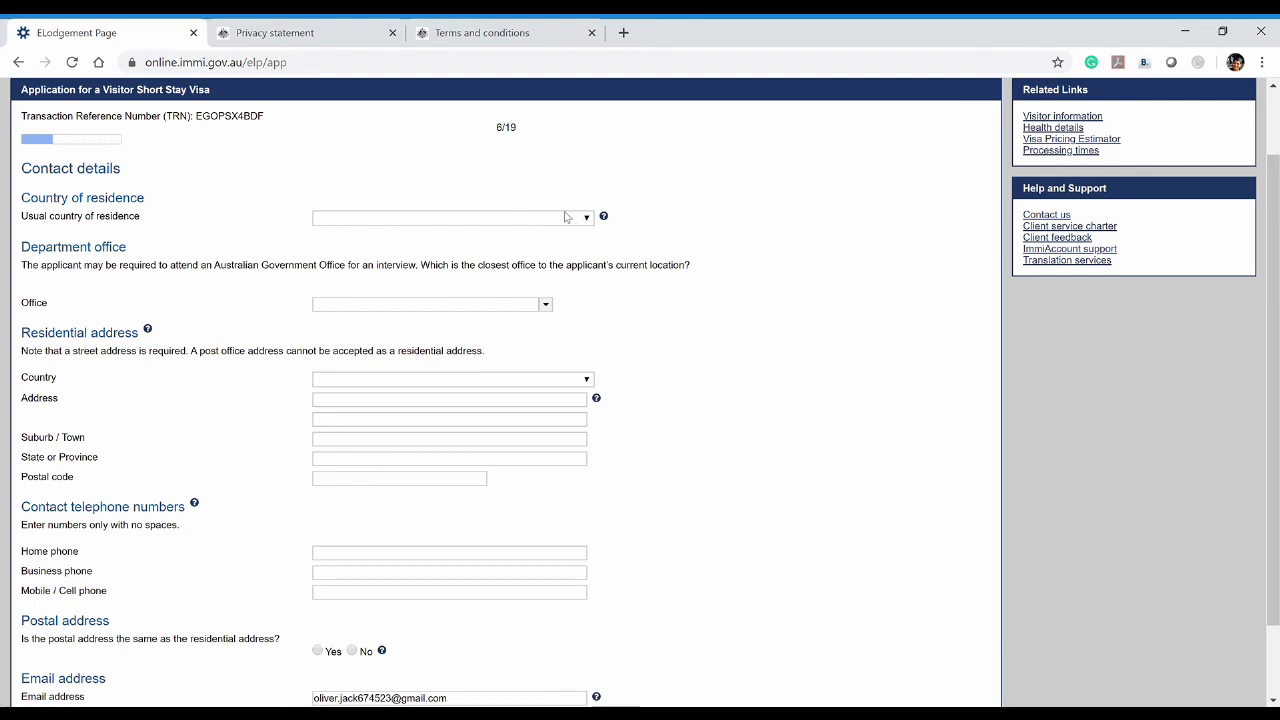
click(587, 219)
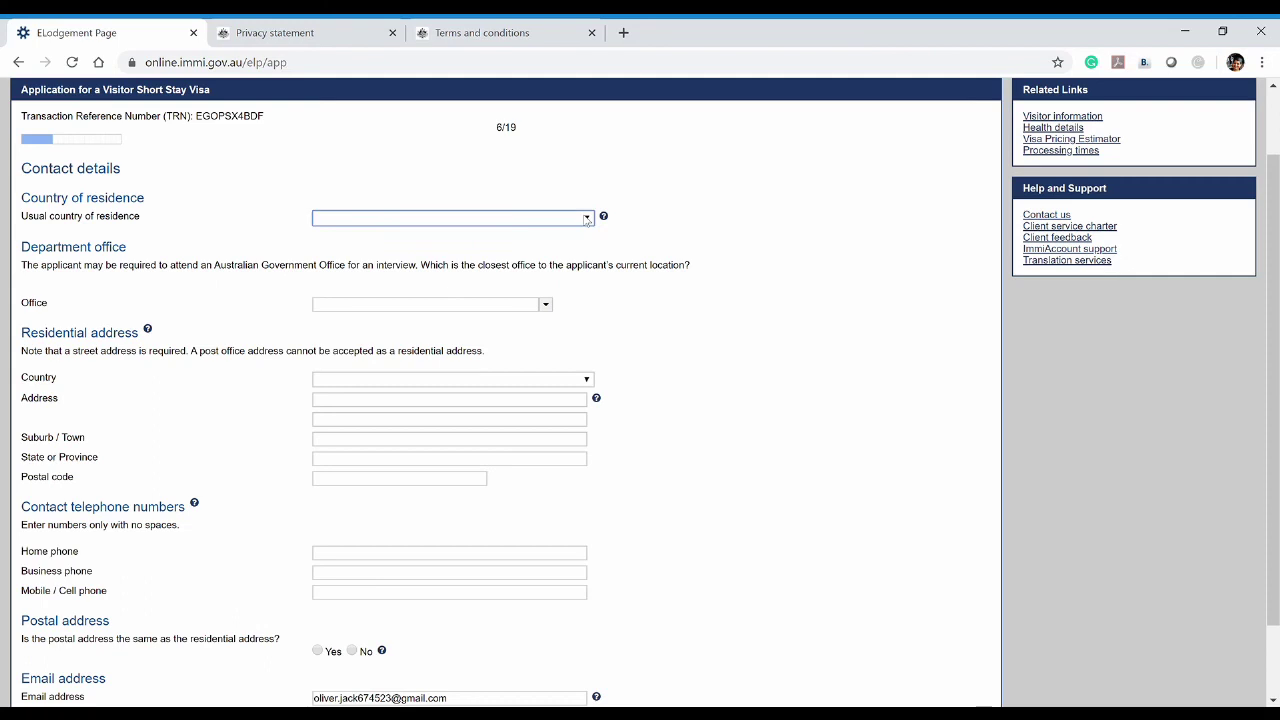
text(sri)
Choose Sri Lanka, Colombo as the department office, filtering the list with 'col'
click(546, 306)
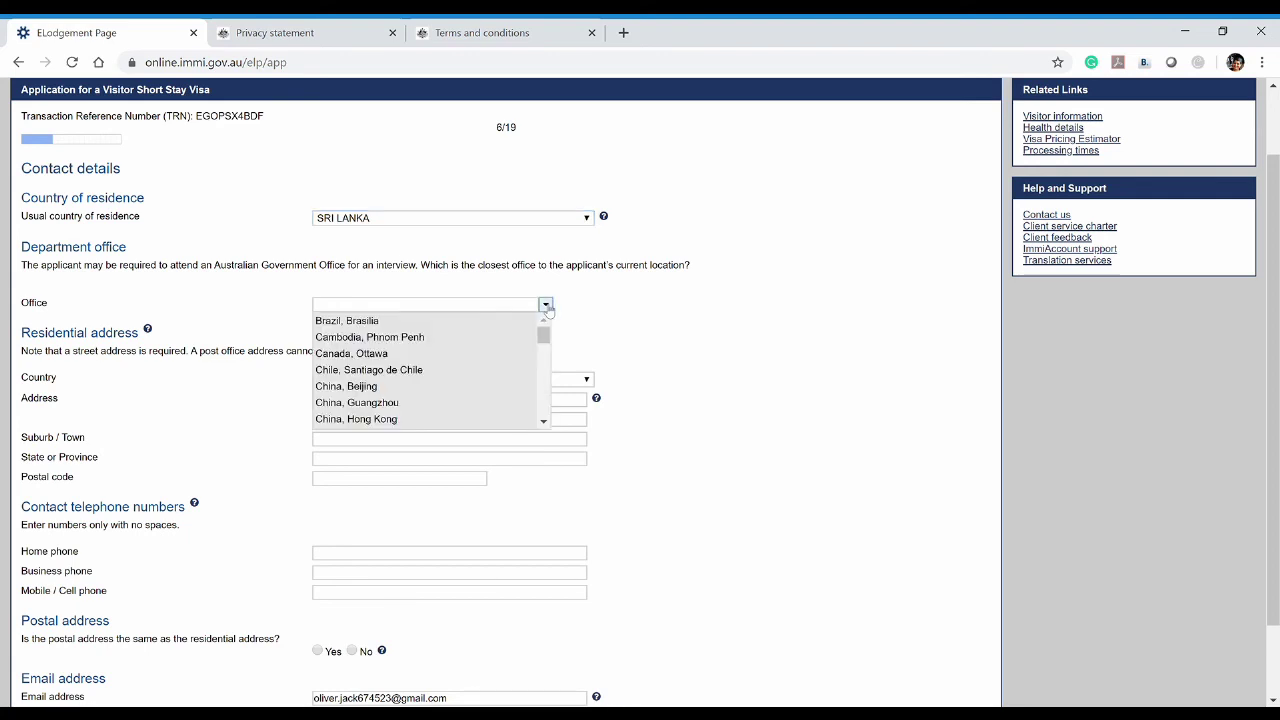
scroll(423, 390, down, 6)
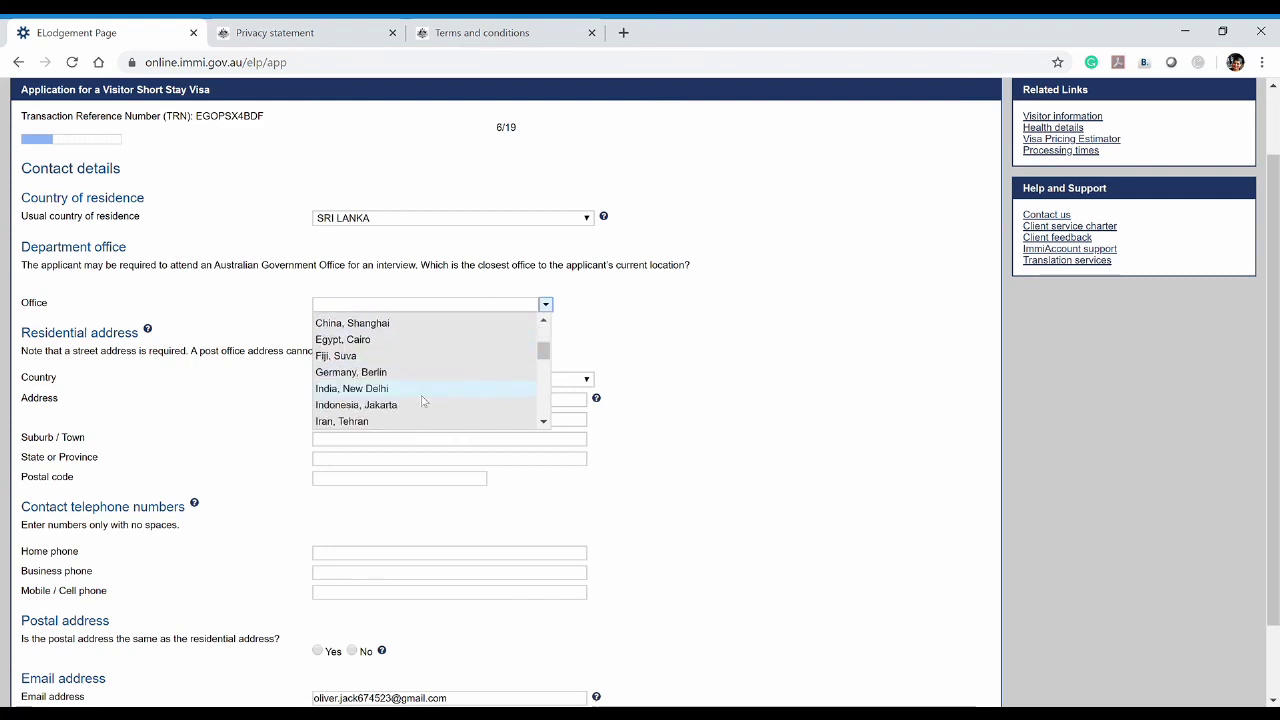
click(420, 309)
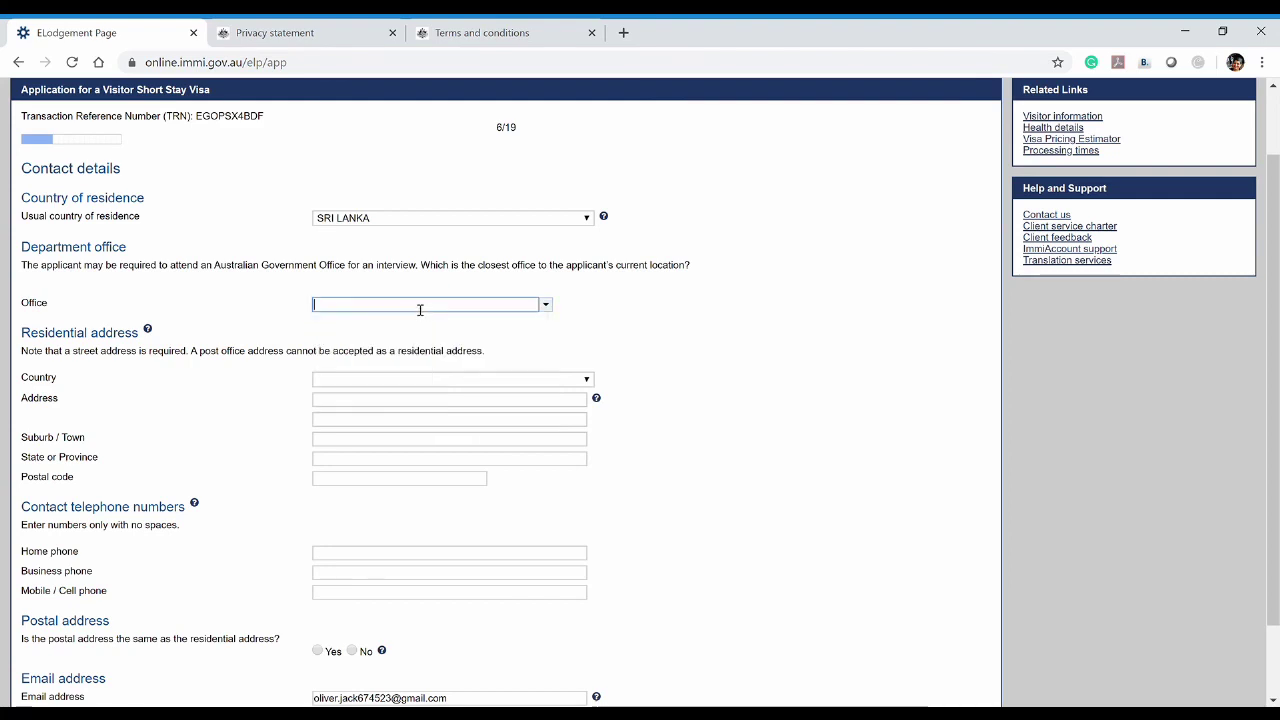
text(col)
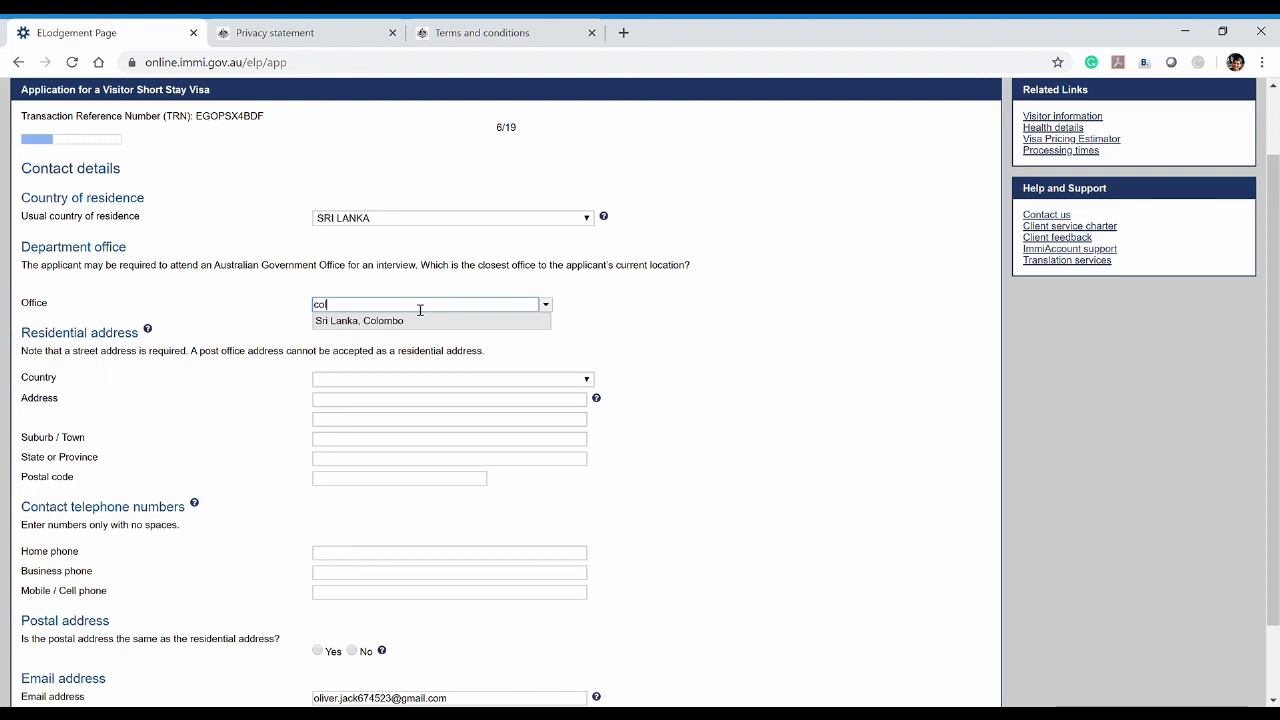
click(420, 321)
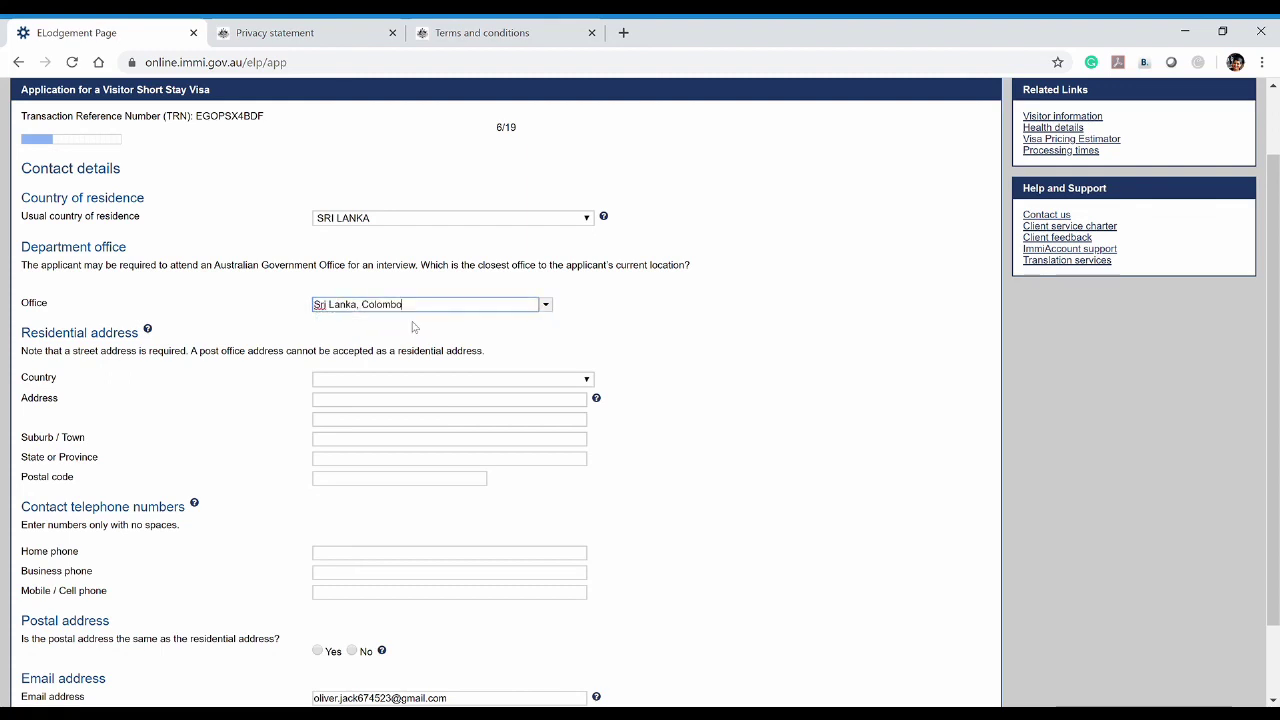
click(247, 309)
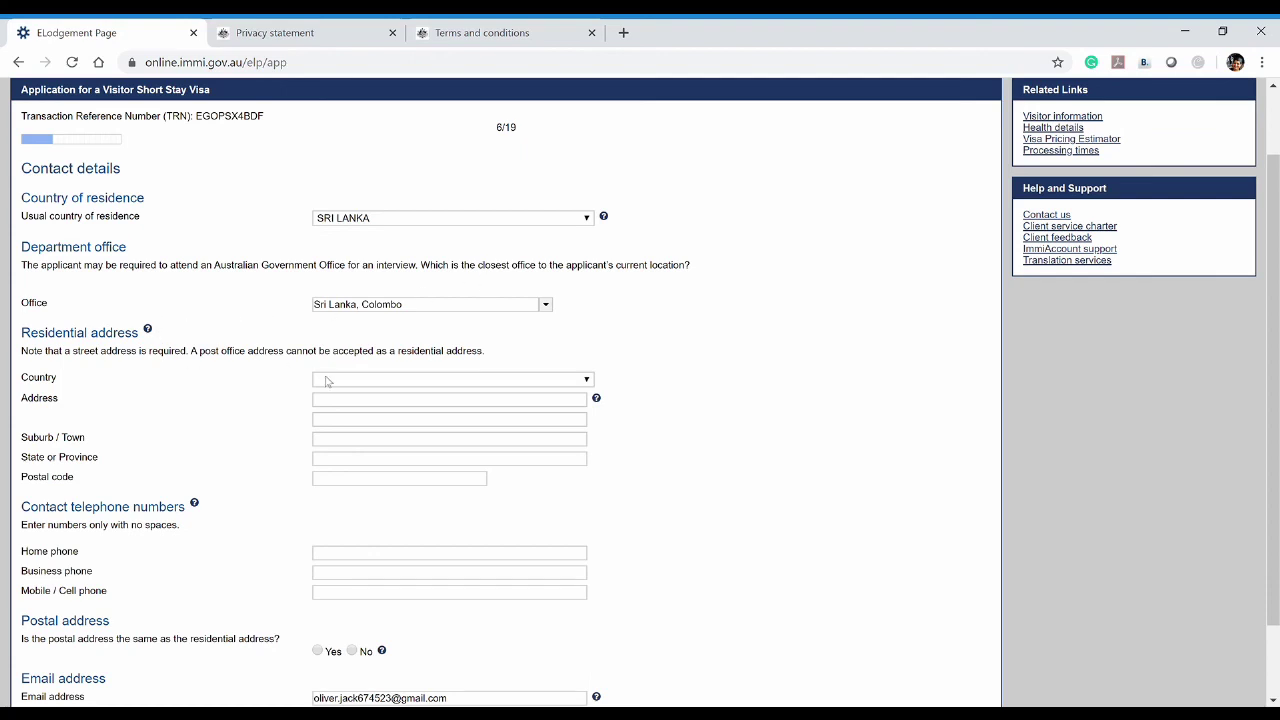
scroll(250, 308, down, 2)
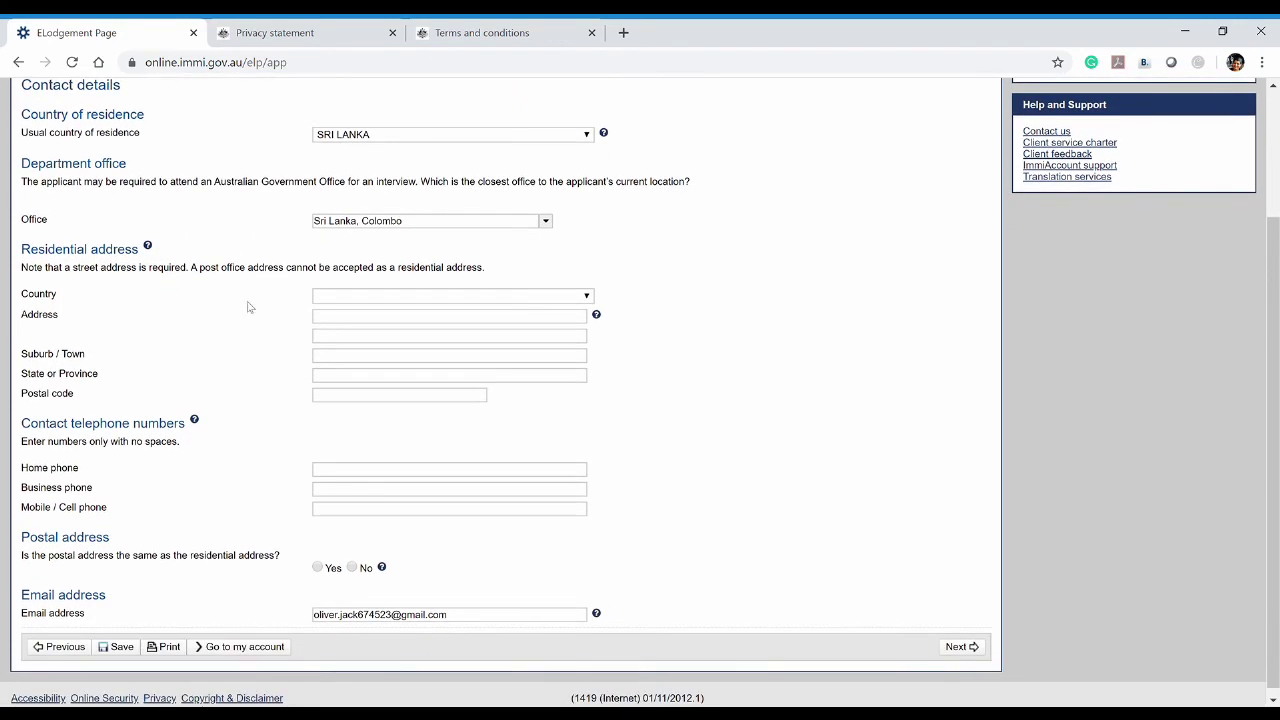
Fill in the residential address country, both address lines and the suburb or town
click(348, 296)
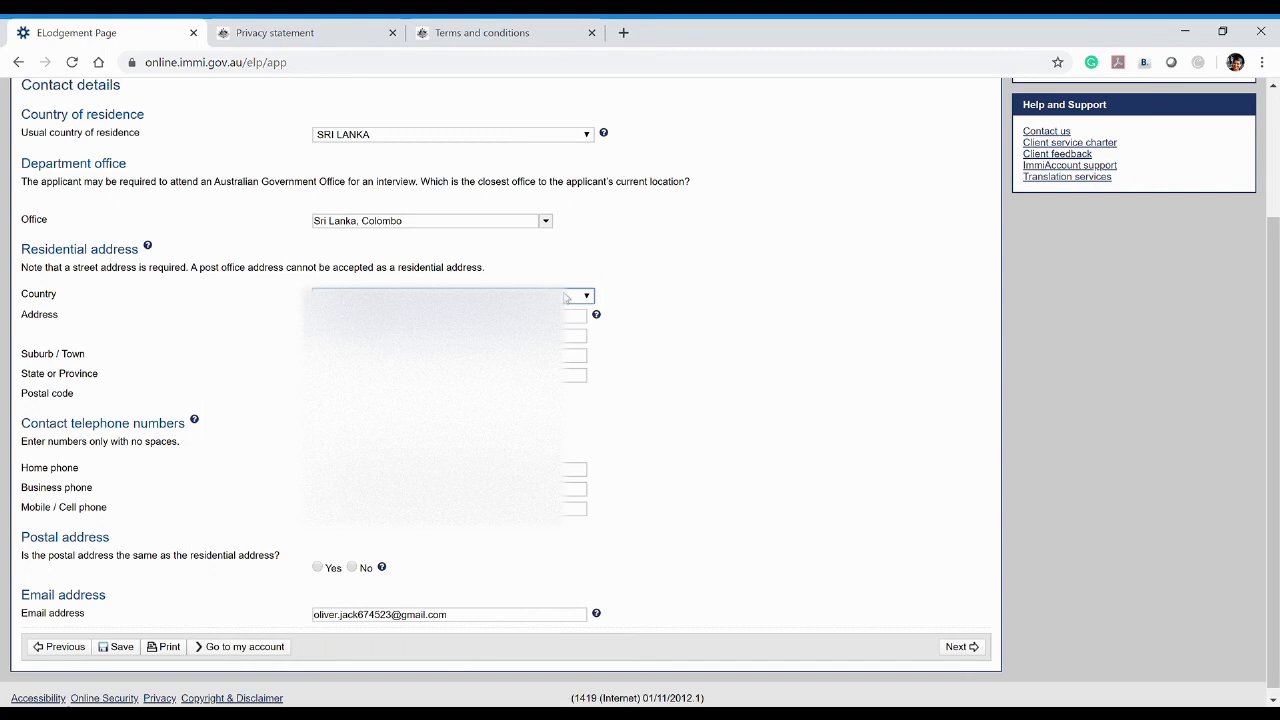
click(575, 315)
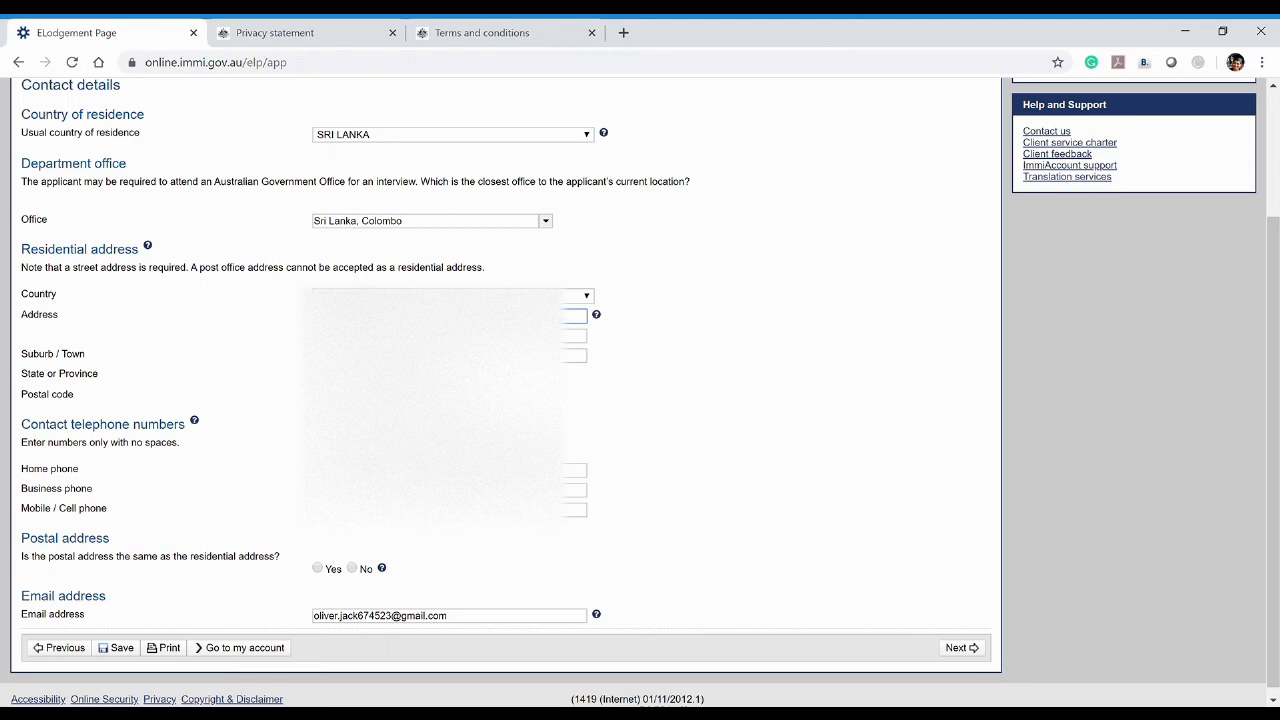
click(575, 335)
click(575, 355)
key(Tab)
Search Google in a new tab for the Colombo postal code, copy 00100, and return to the application
click(623, 33)
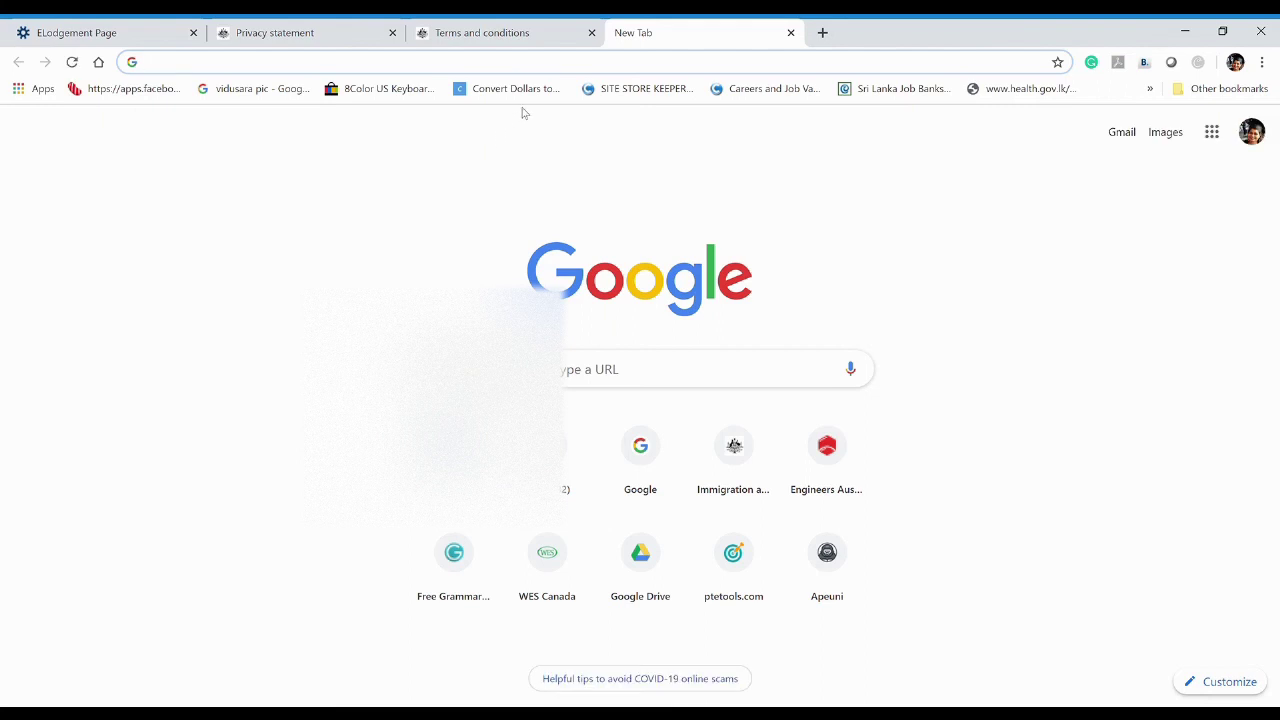
text(colombo)
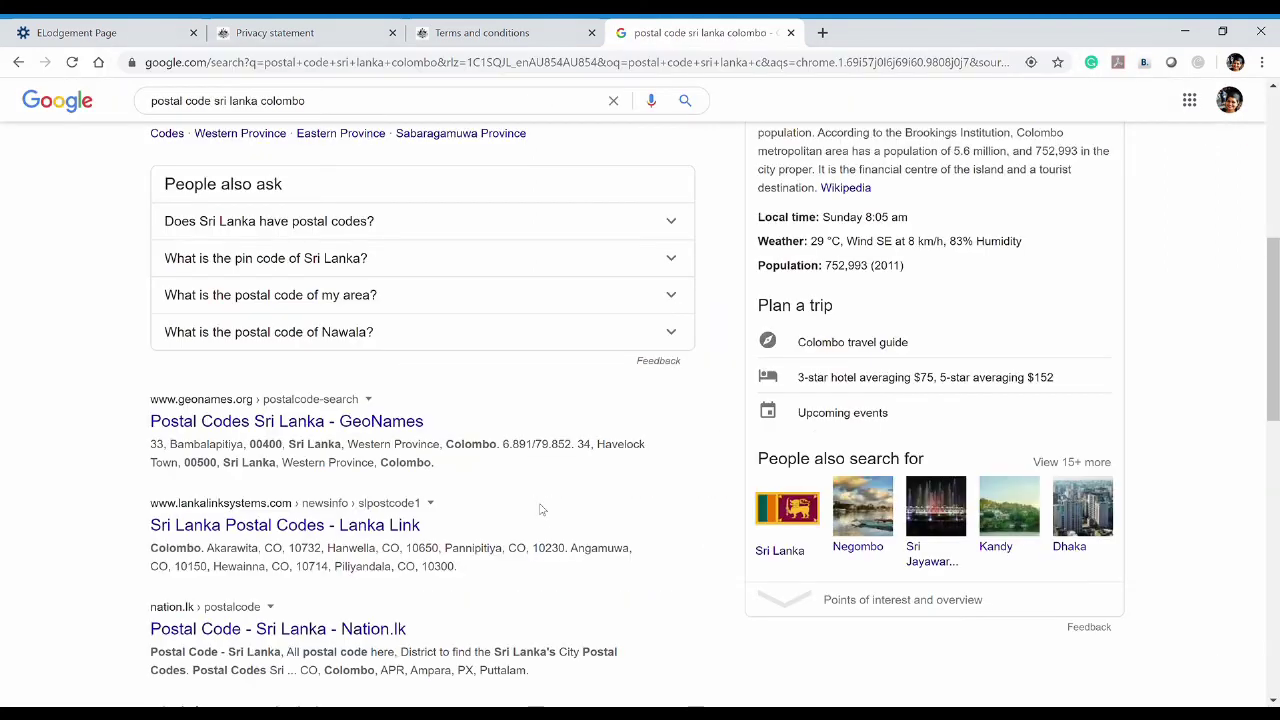
scroll(540, 510, up, 1)
scroll(540, 510, up, 5)
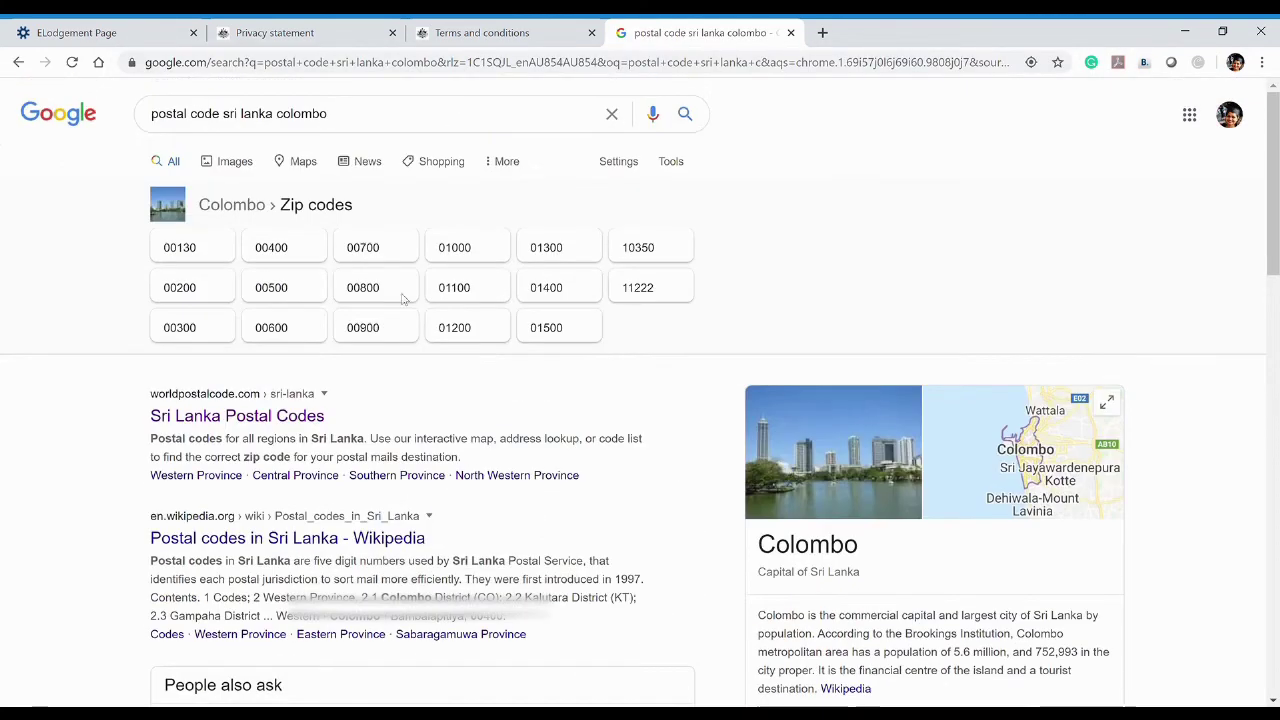
click(388, 119)
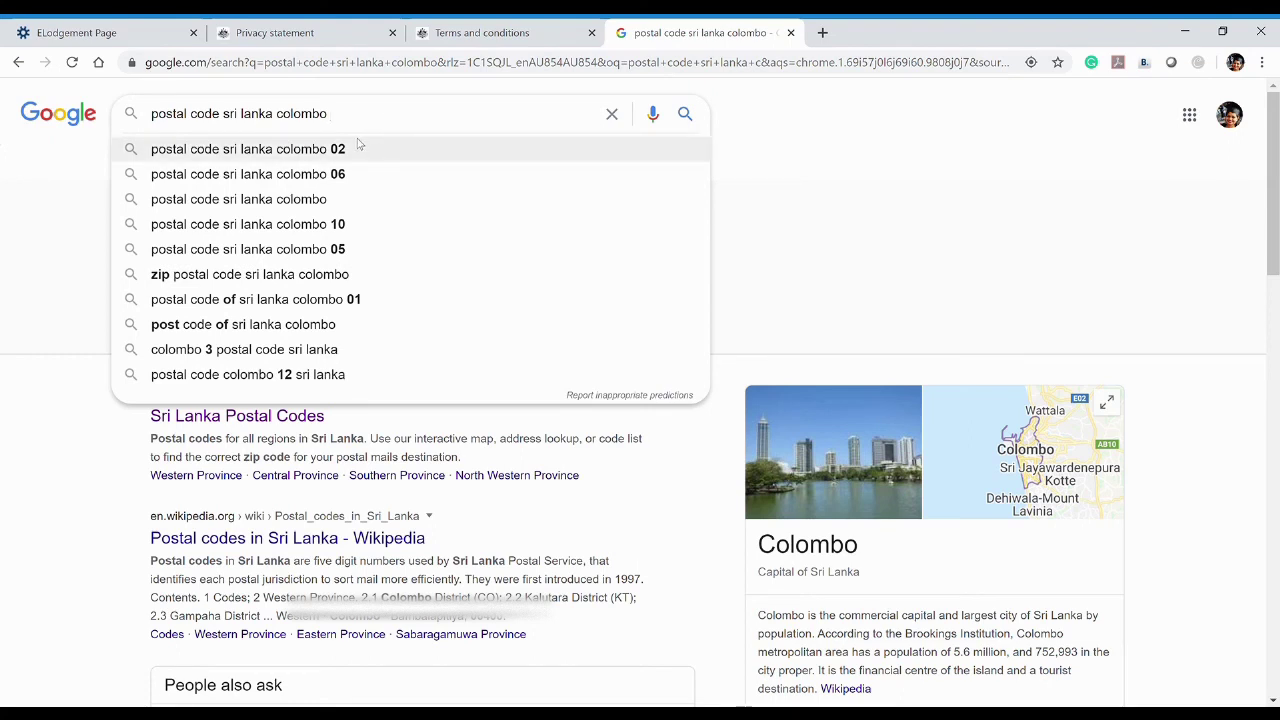
click(356, 151)
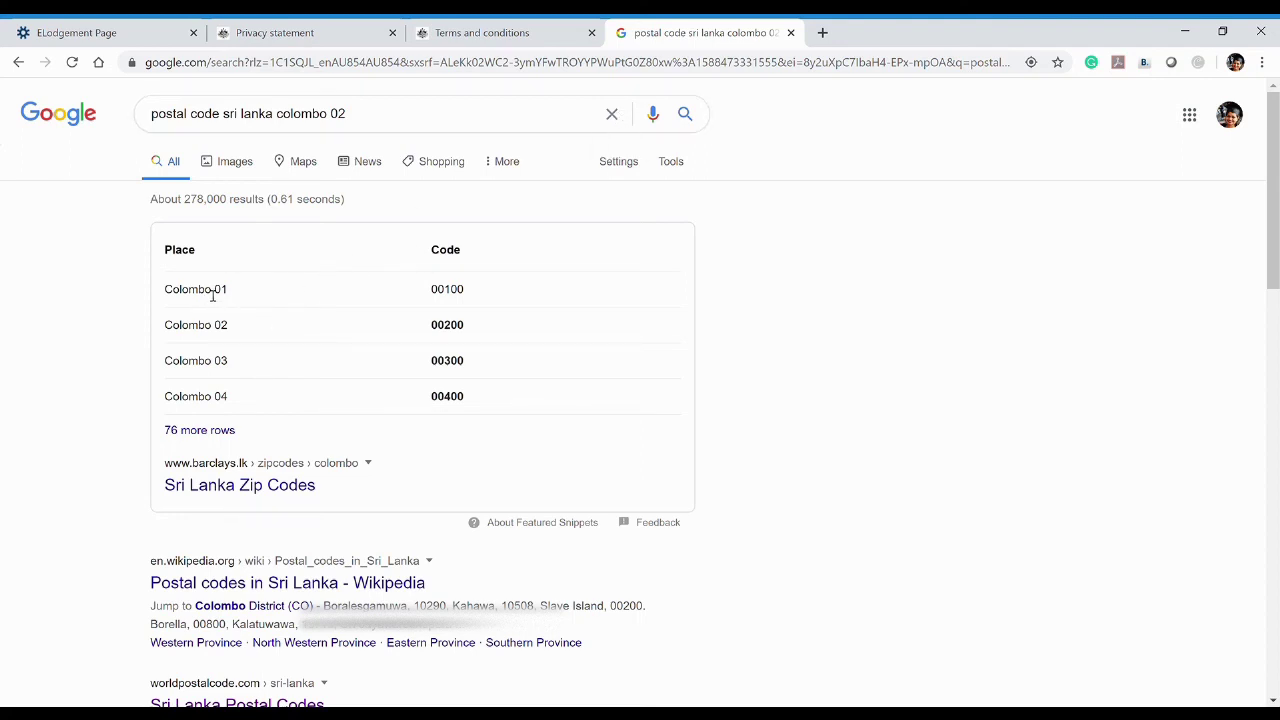
double_click(456, 292)
click(437, 33)
click(117, 36)
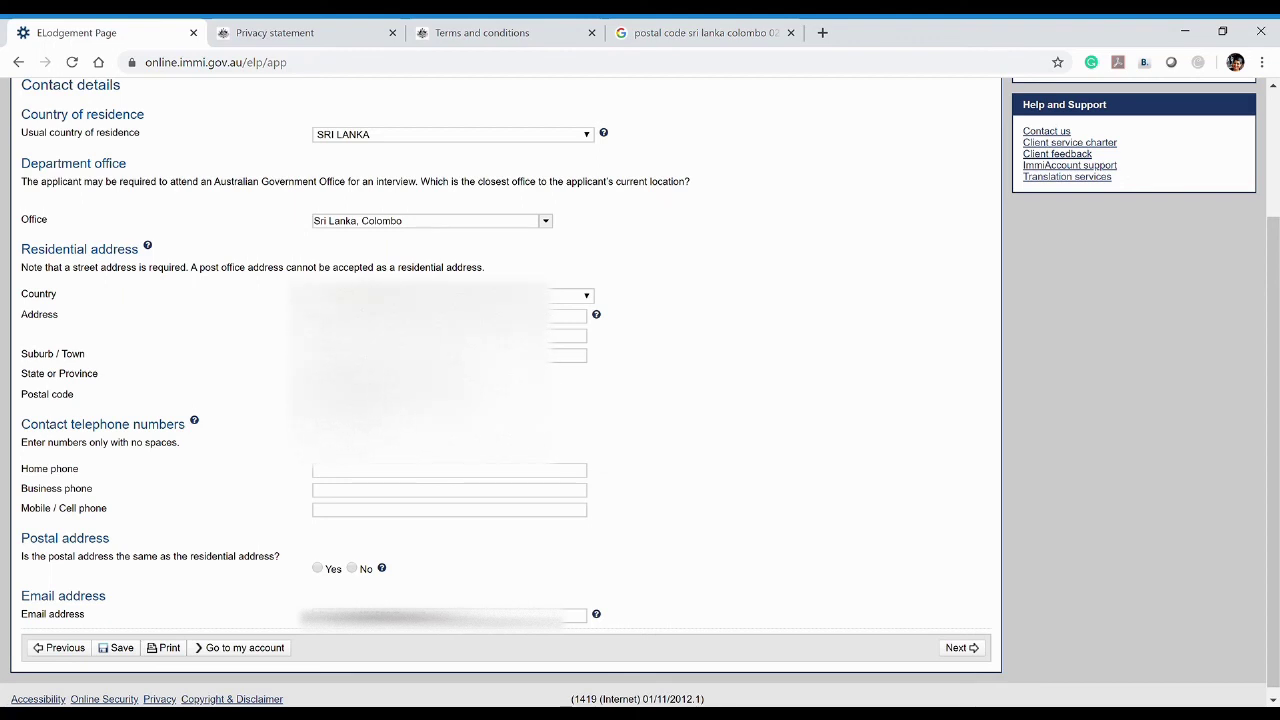
Enter the postal code and the home and mobile phone numbers
click(566, 355)
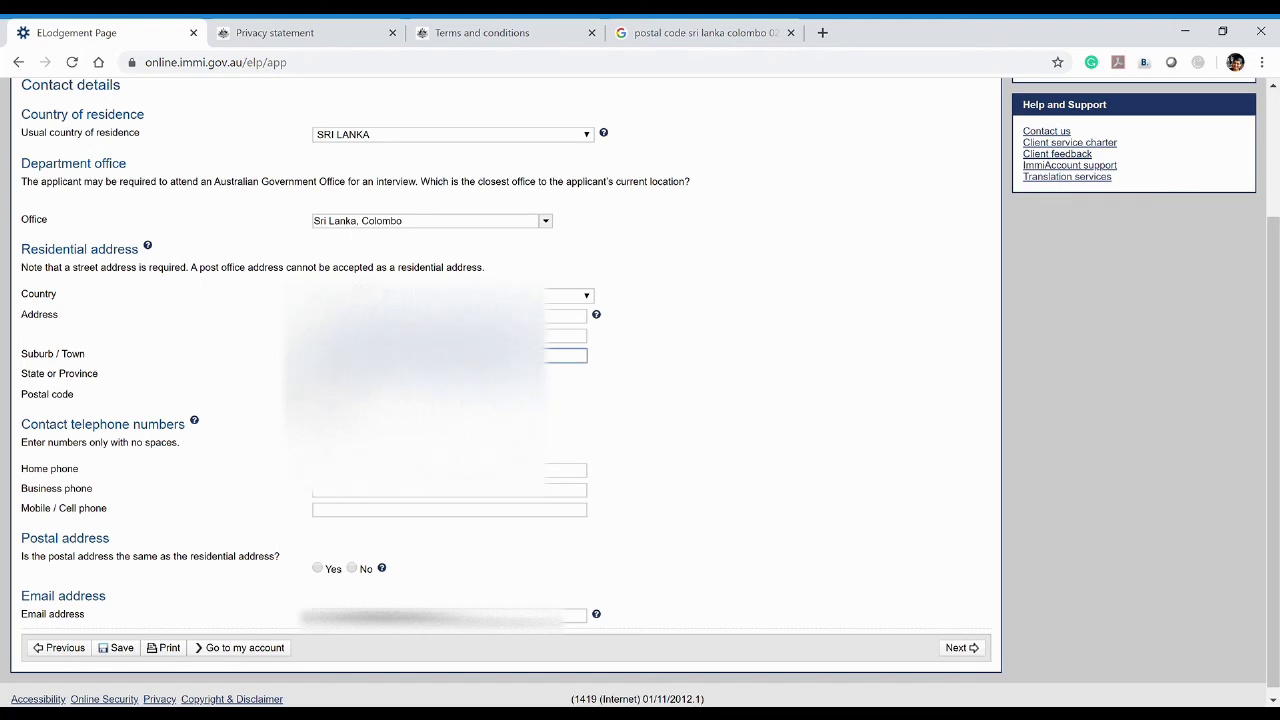
scroll(640, 392, down, 1)
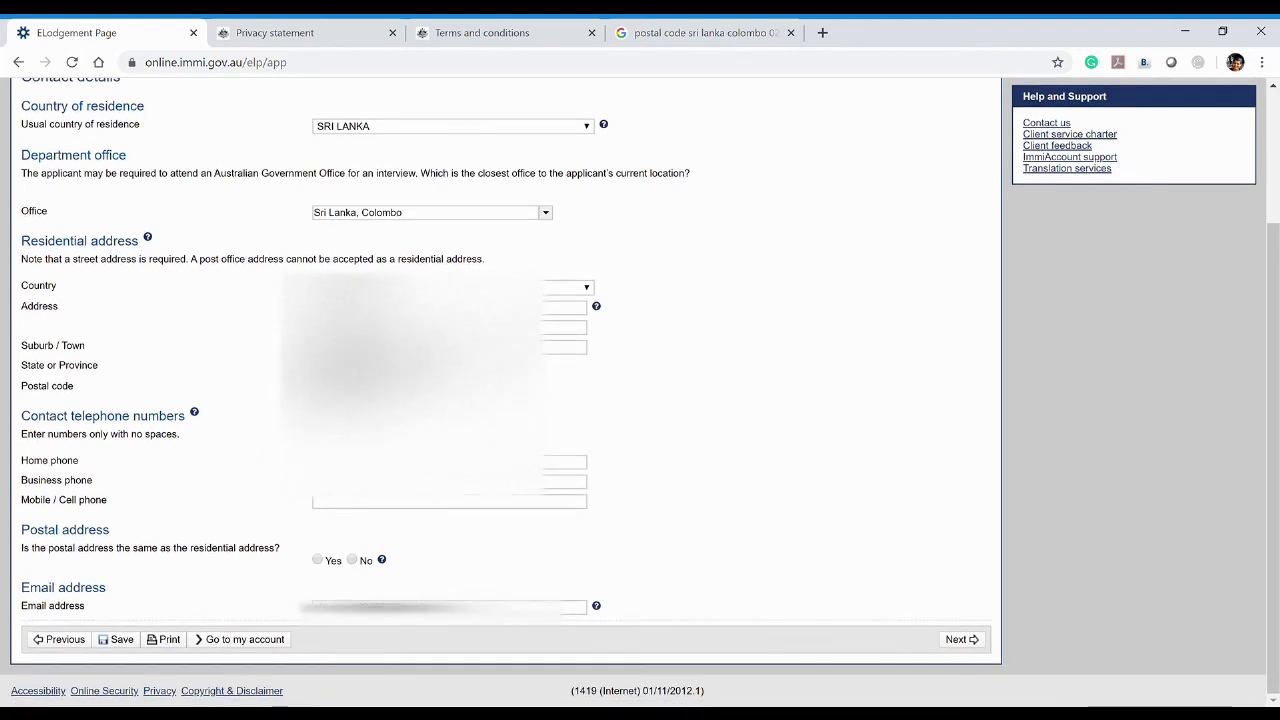
click(564, 461)
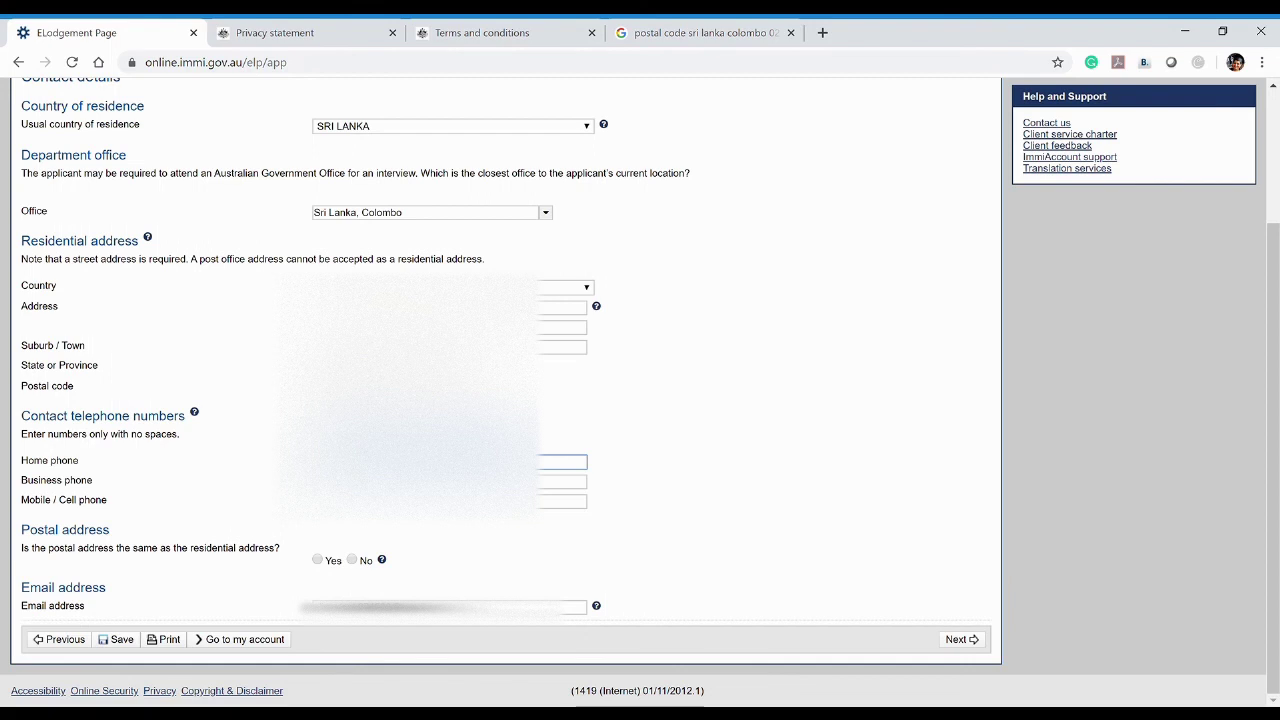
click(562, 501)
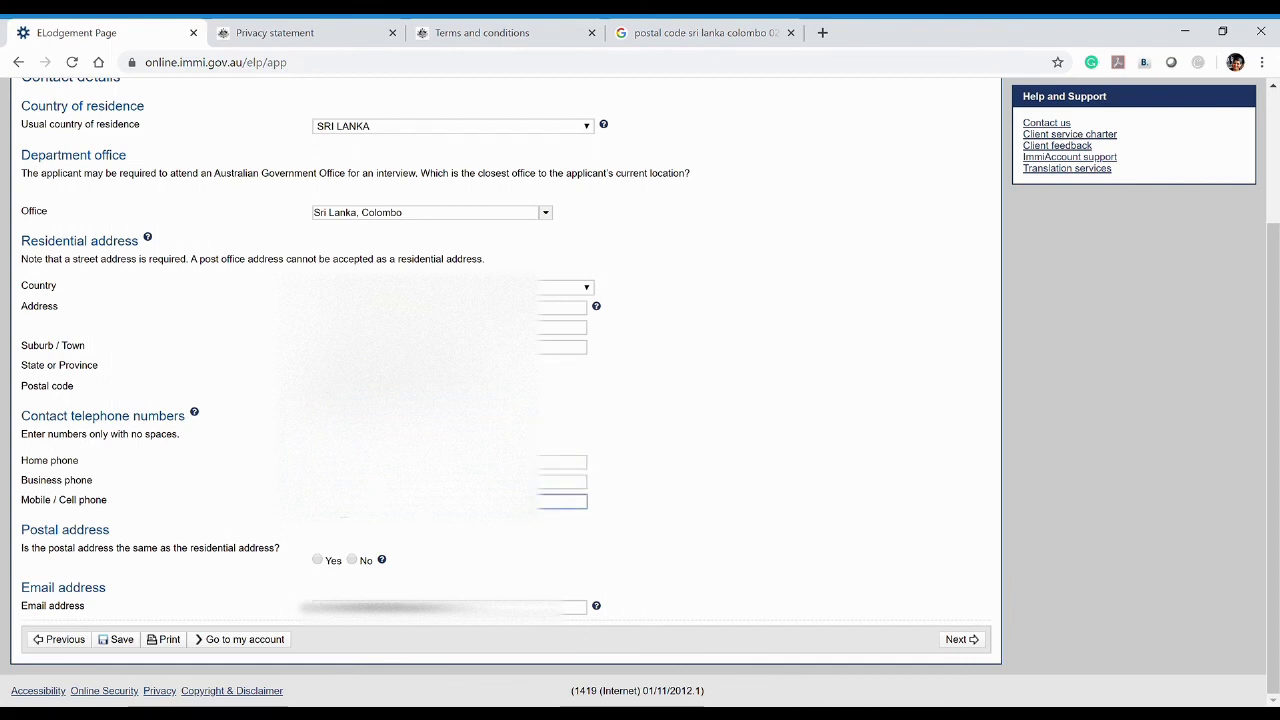
click(562, 461)
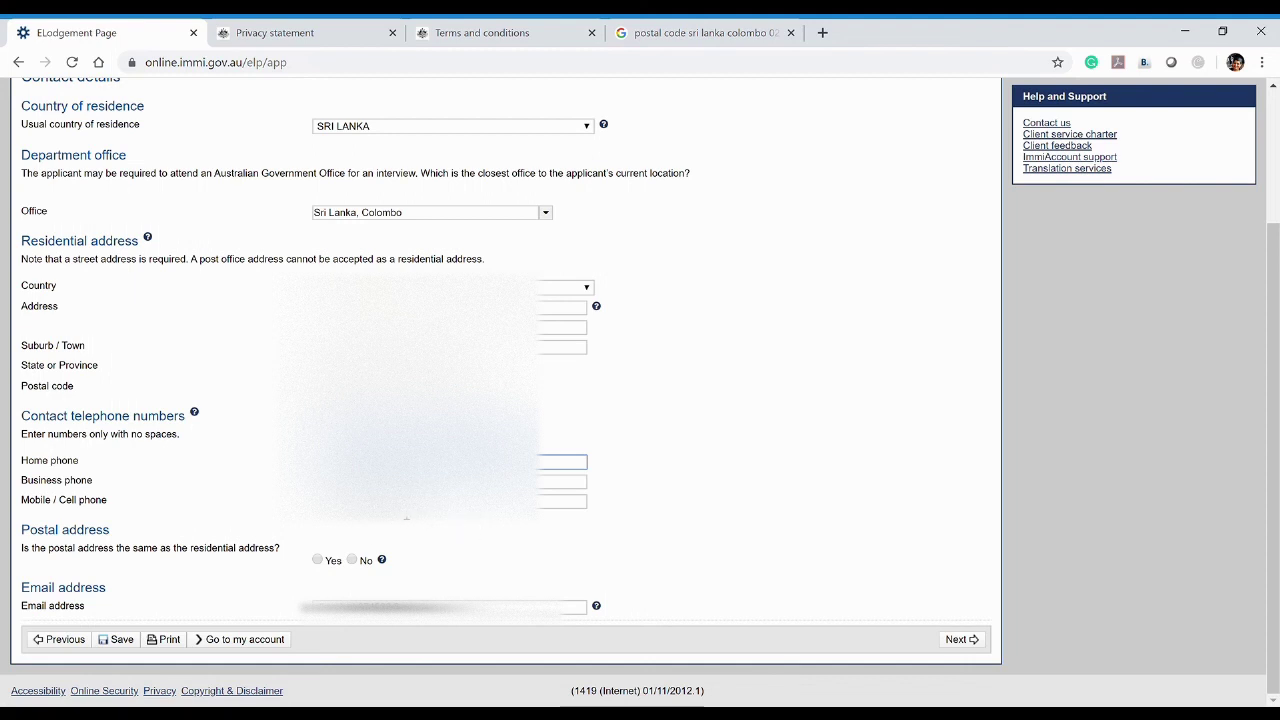
click(562, 501)
click(279, 513)
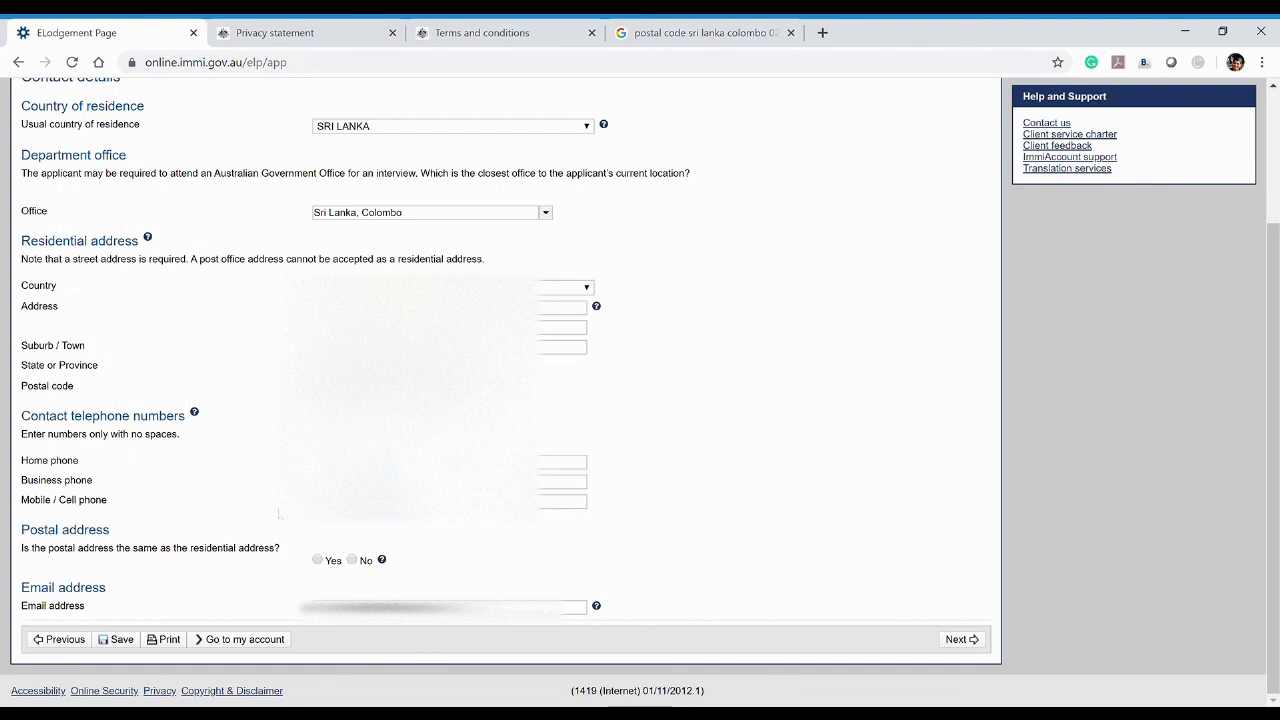
click(562, 501)
click(286, 523)
drag(21, 386, 186, 418)
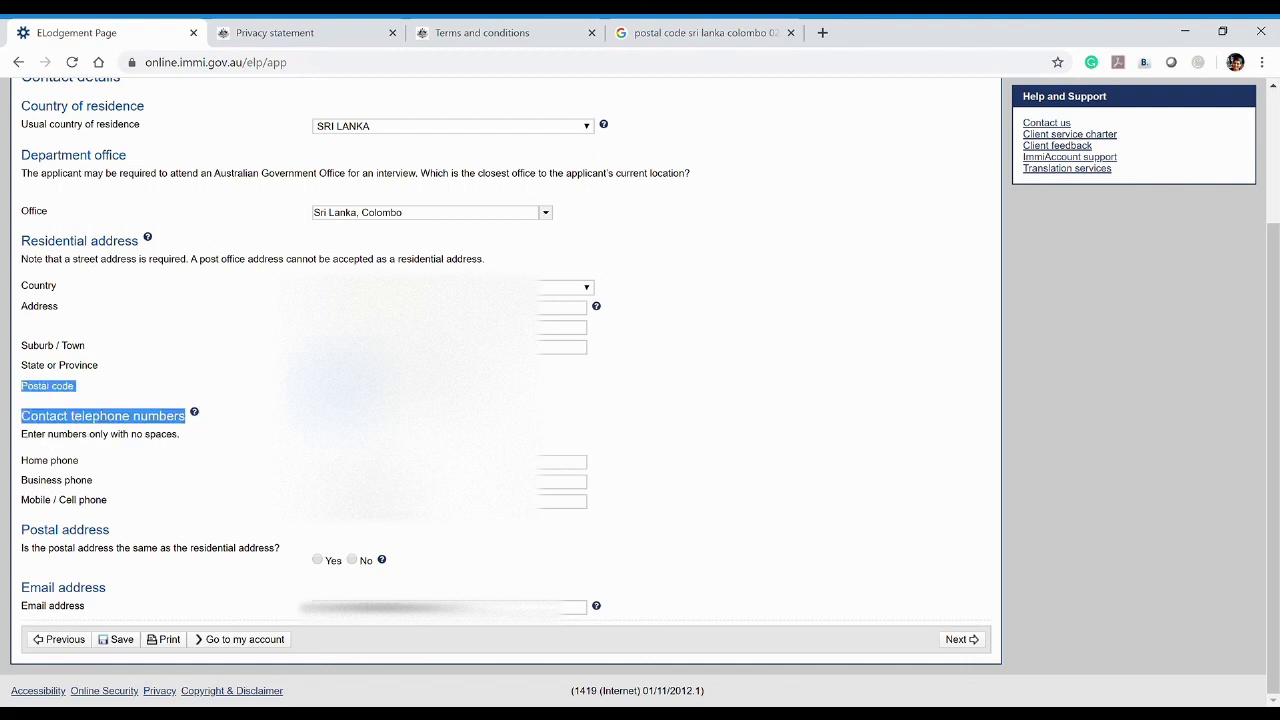
click(240, 404)
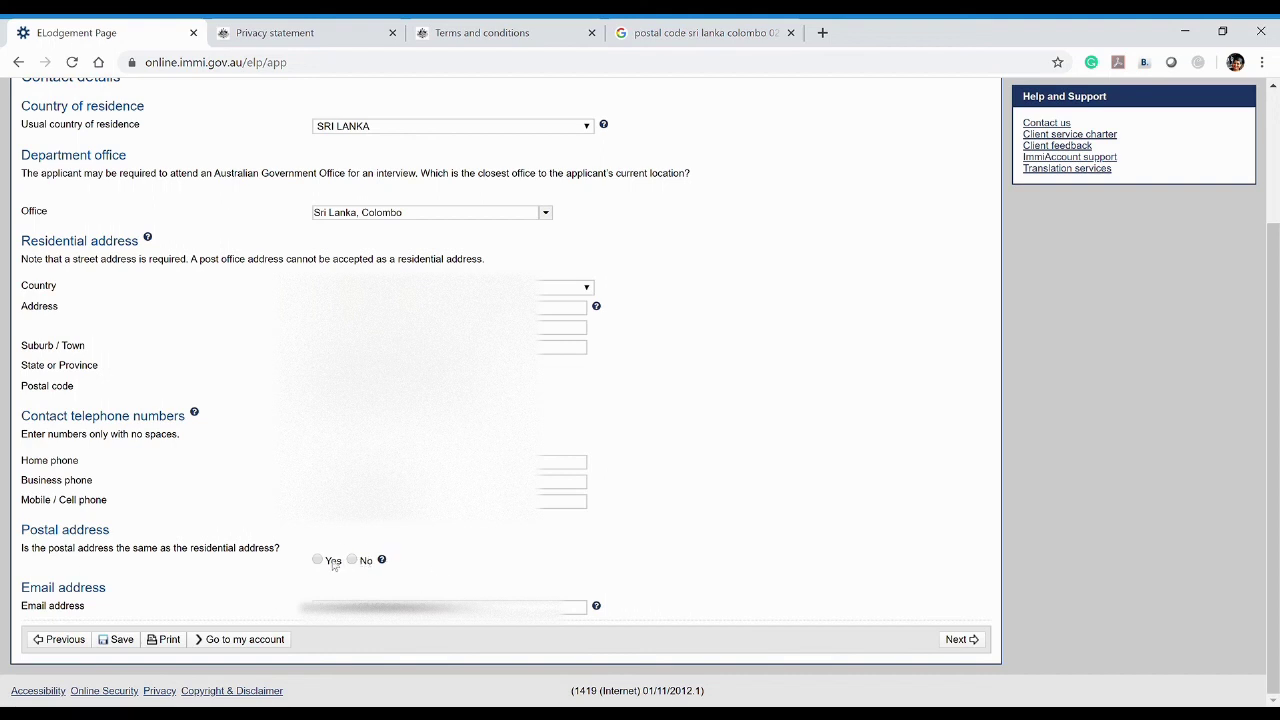
Mark the postal address as the same as the residential address and submit the contact details
click(330, 562)
drag(584, 608, 307, 620)
click(286, 608)
click(962, 639)
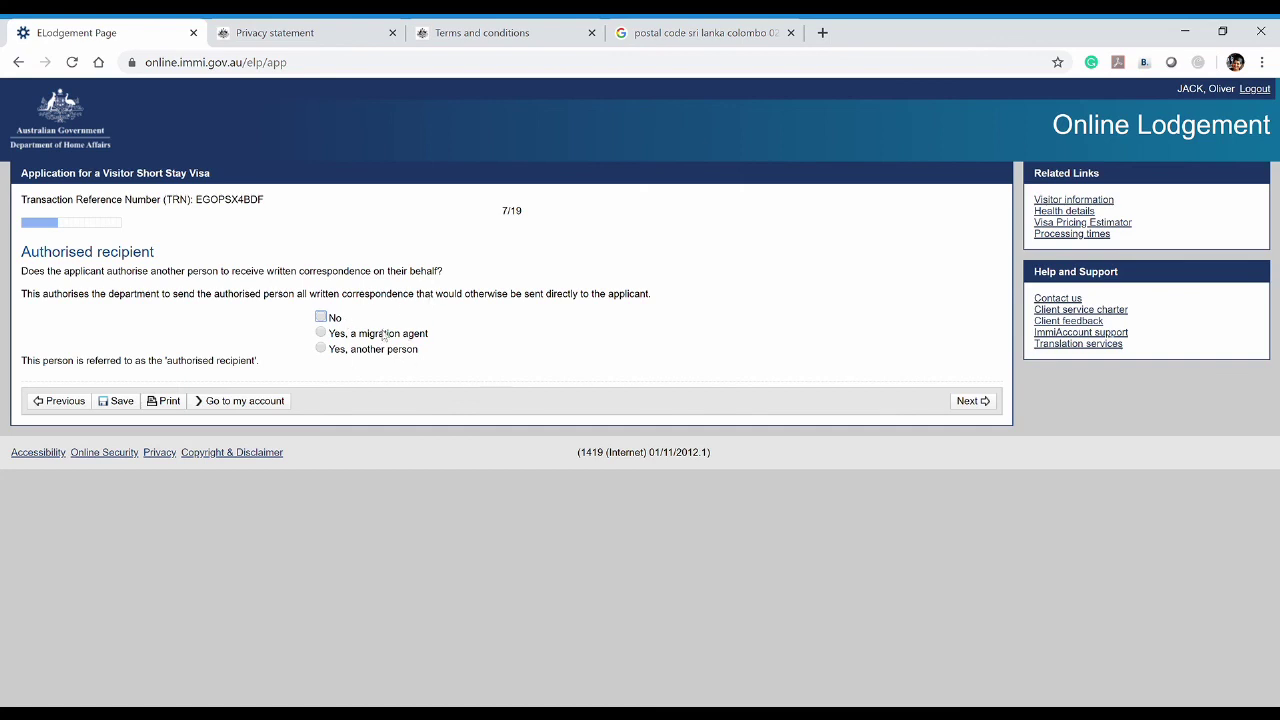
Answer No to the authorised recipient question after trying both Yes options, then continue to page 8
drag(434, 338, 350, 338)
click(428, 363)
drag(422, 354, 349, 351)
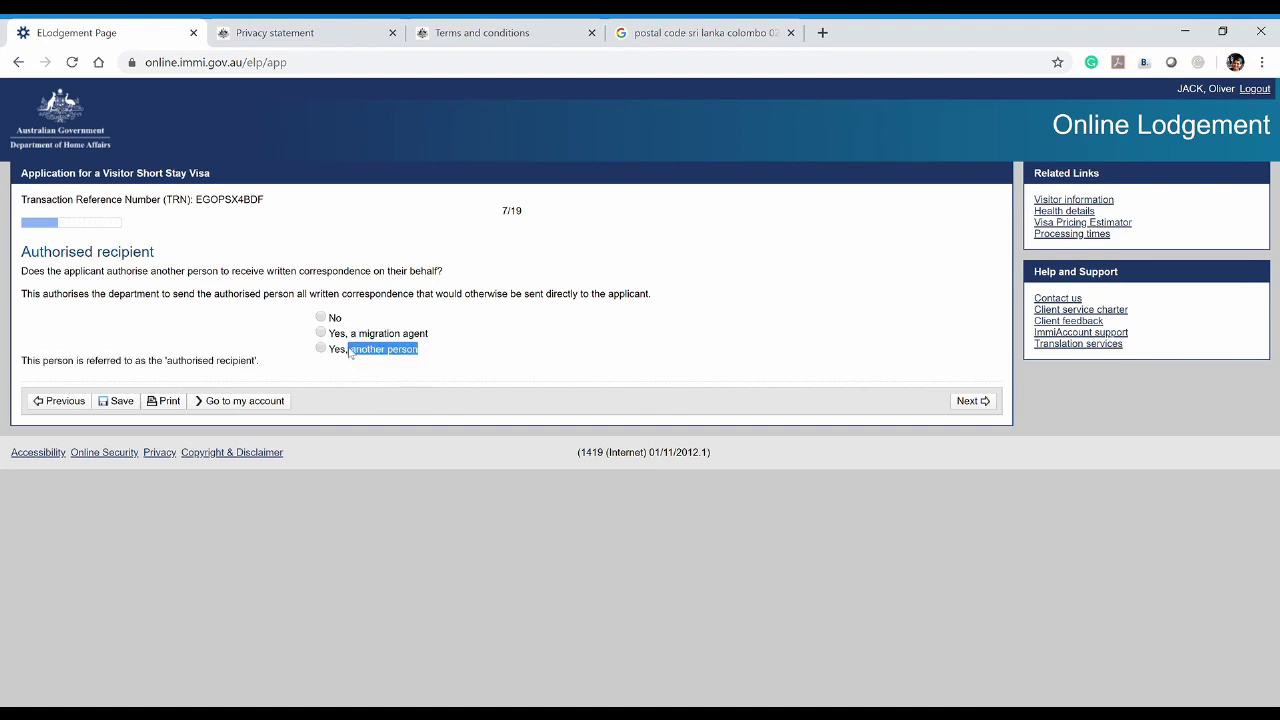
click(366, 350)
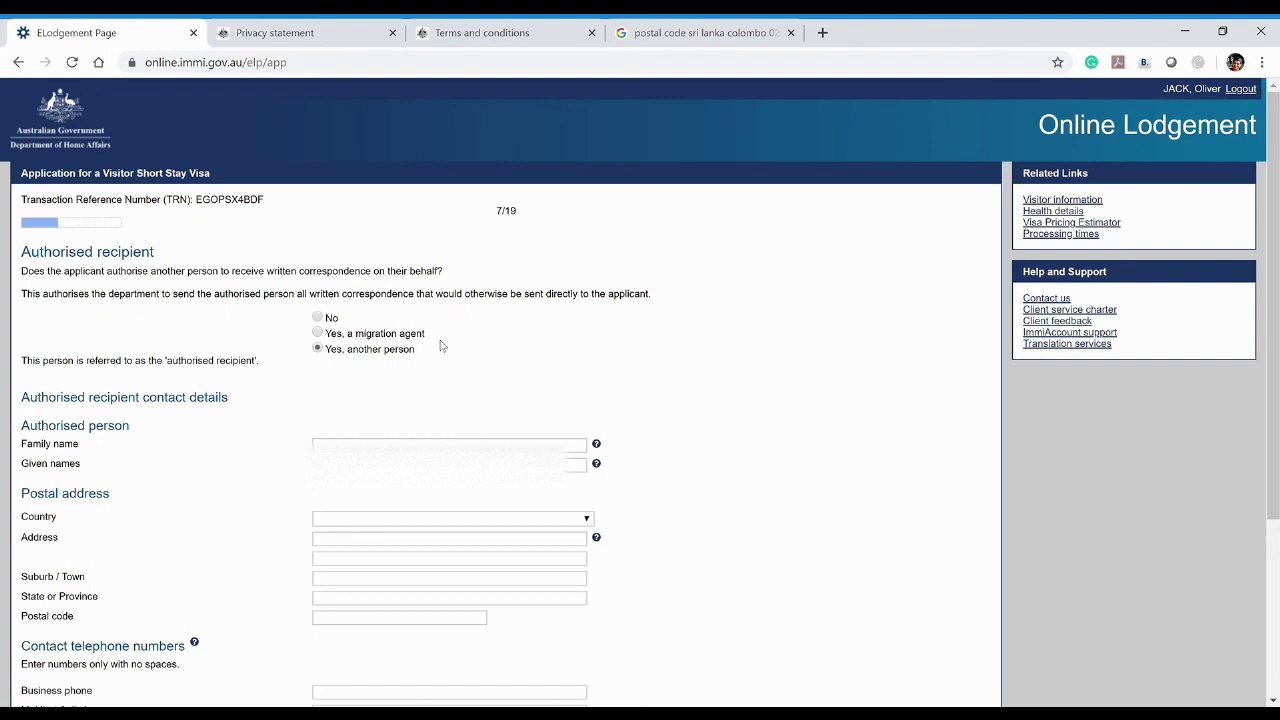
click(318, 319)
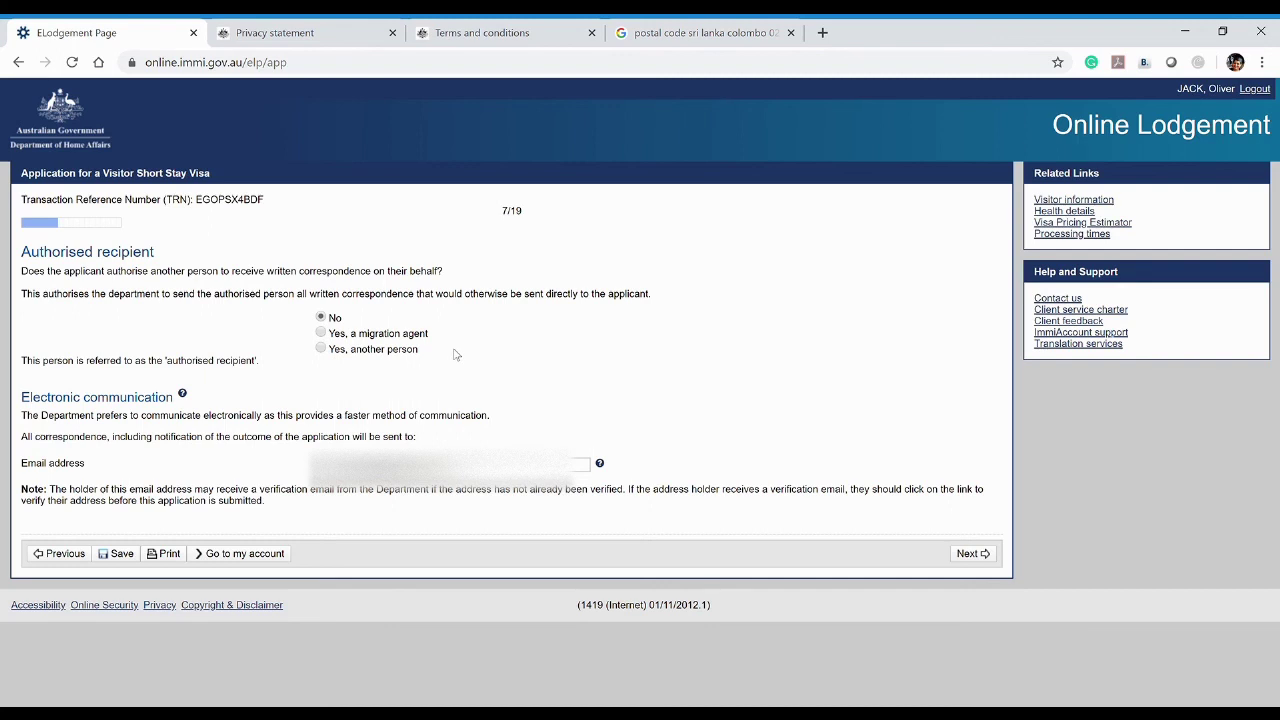
click(321, 334)
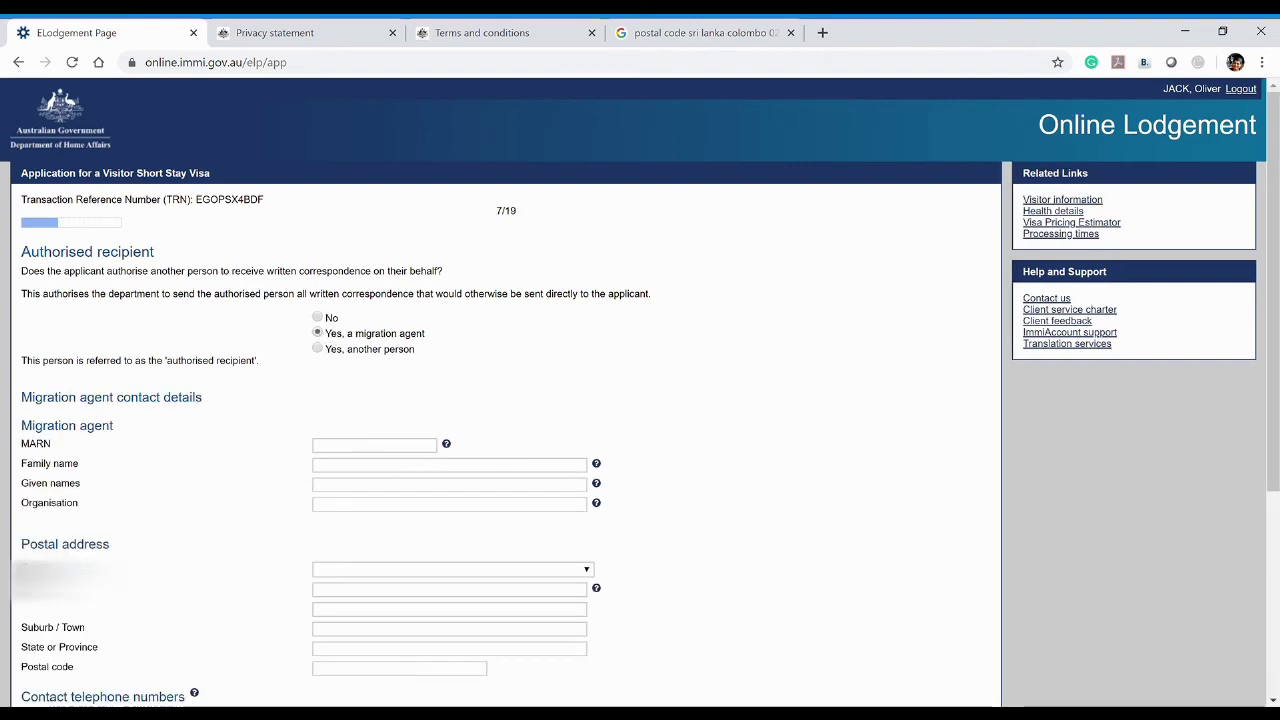
click(317, 349)
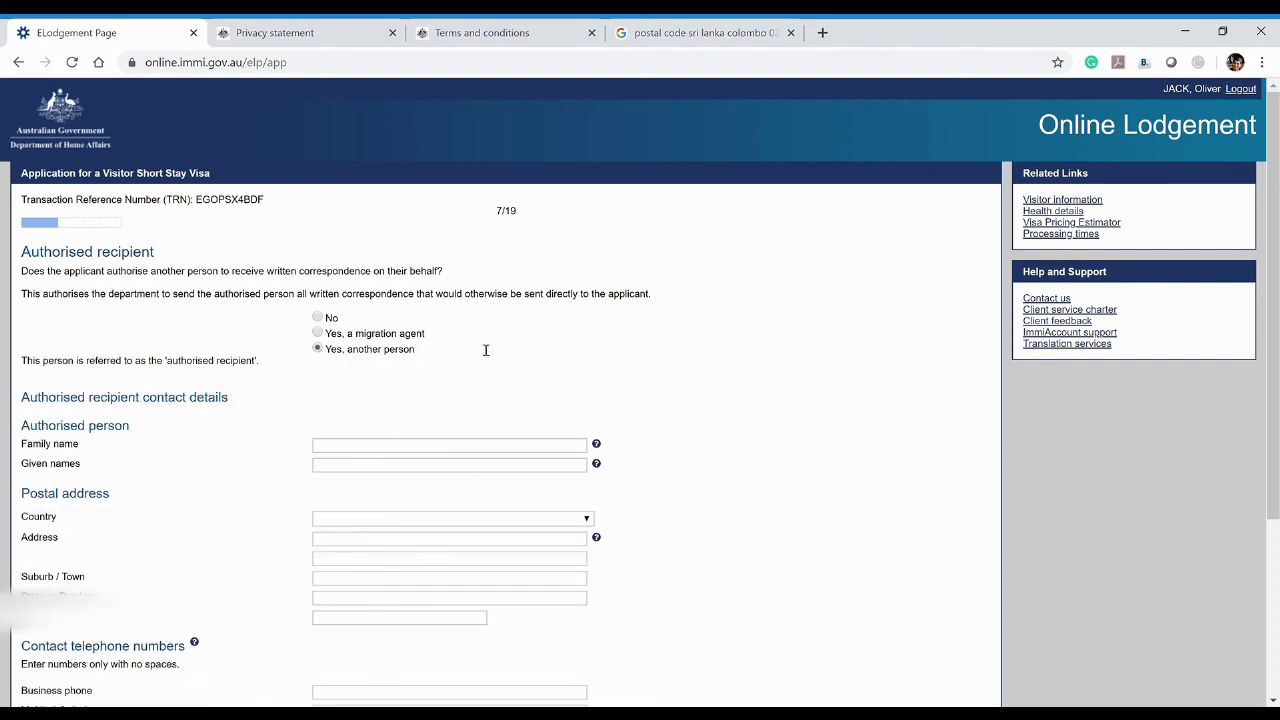
scroll(418, 357, down, 1)
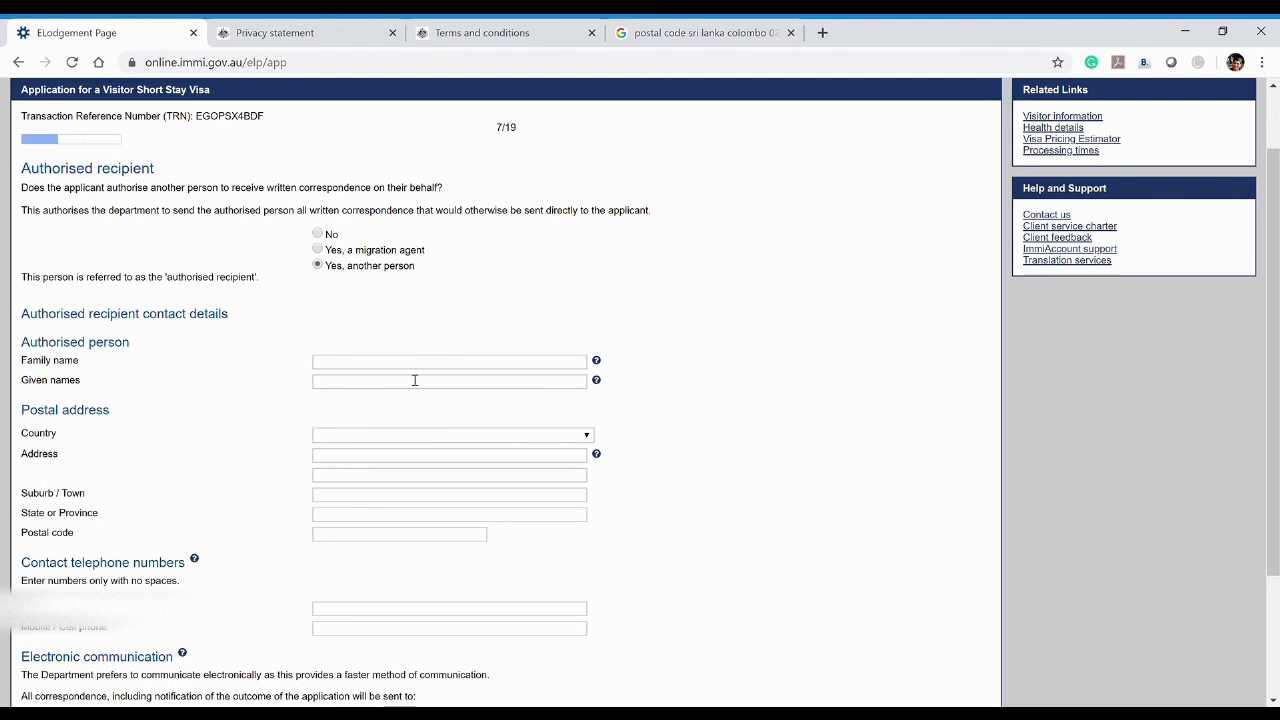
scroll(386, 360, up, 1)
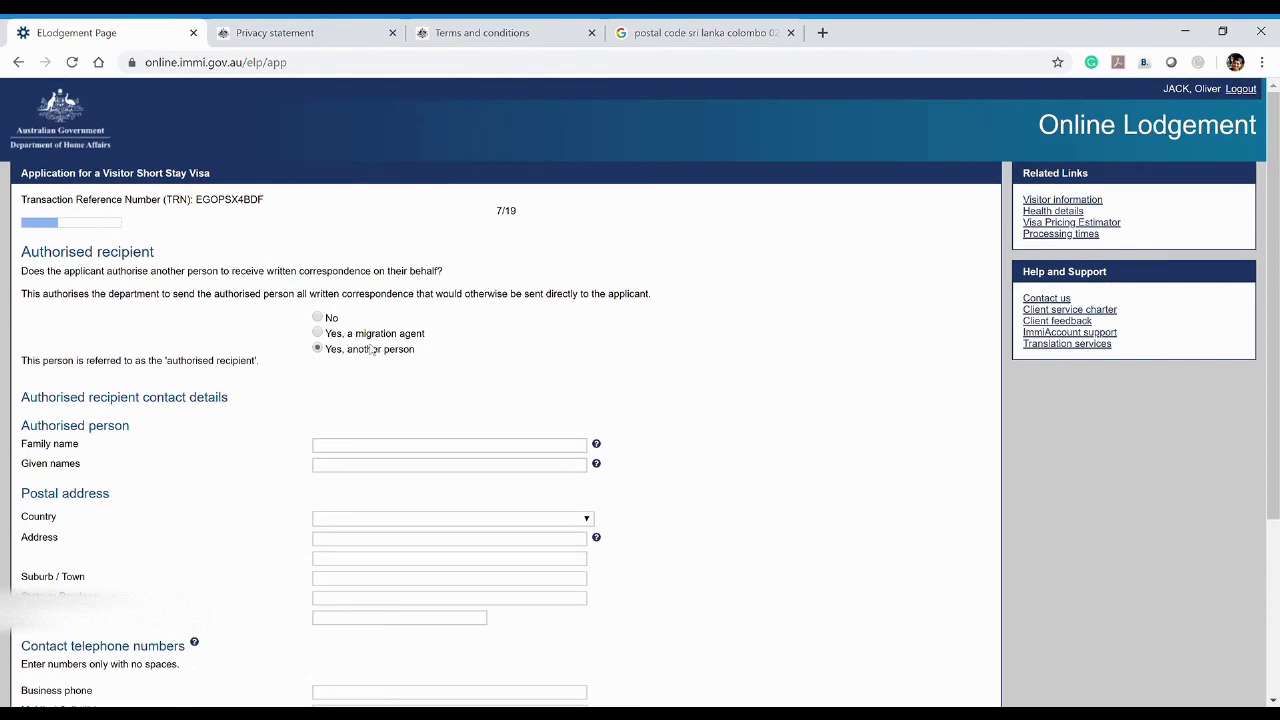
click(318, 318)
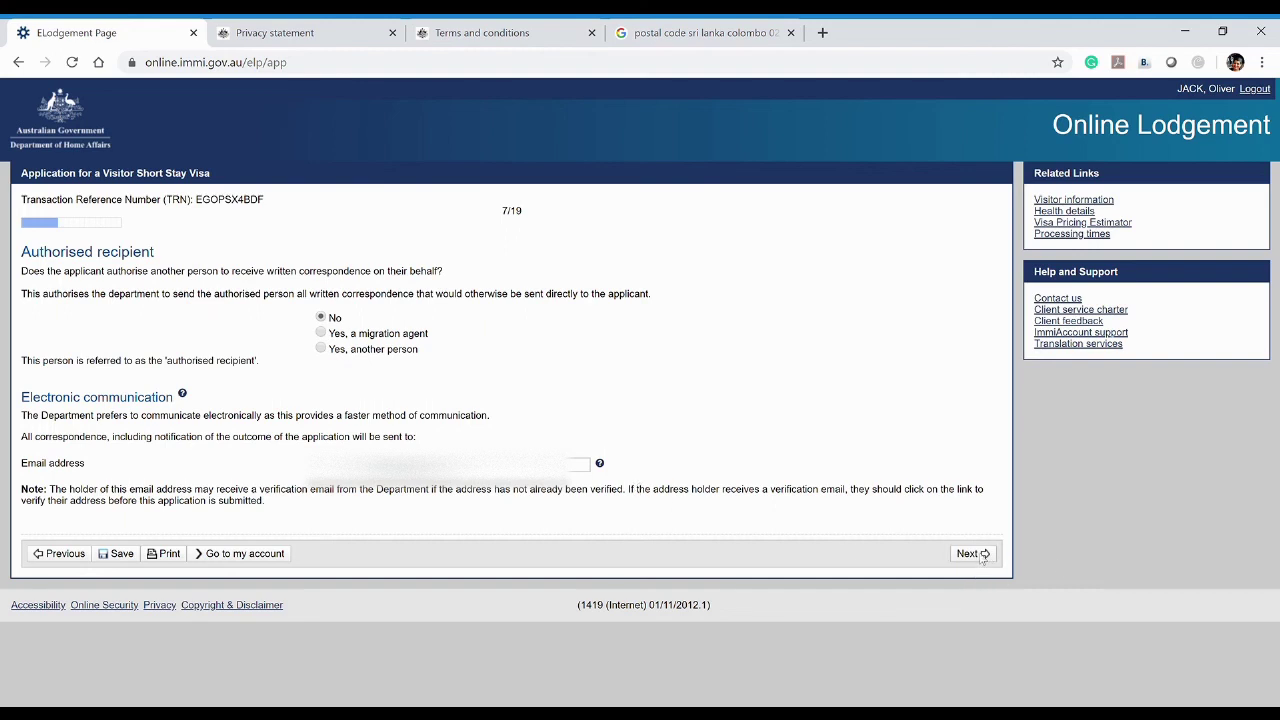
click(970, 553)
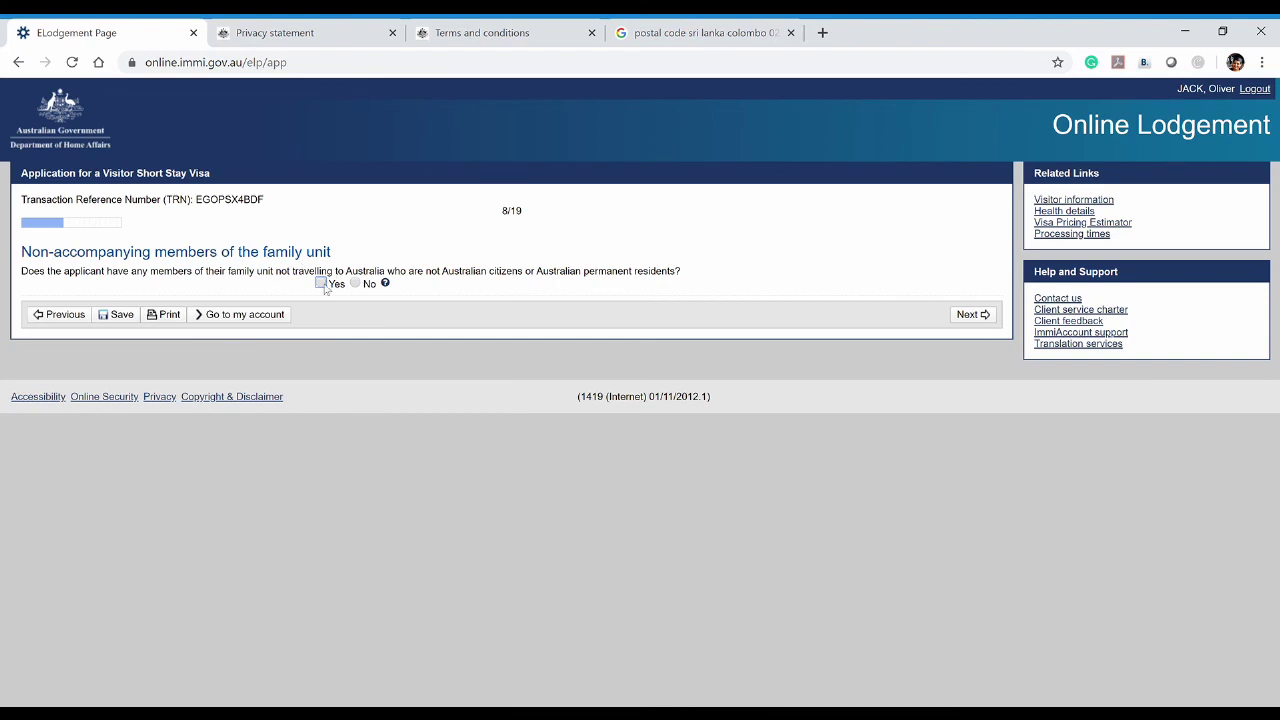
Answer Yes to non-accompanying family members and start adding a family member's details
click(322, 284)
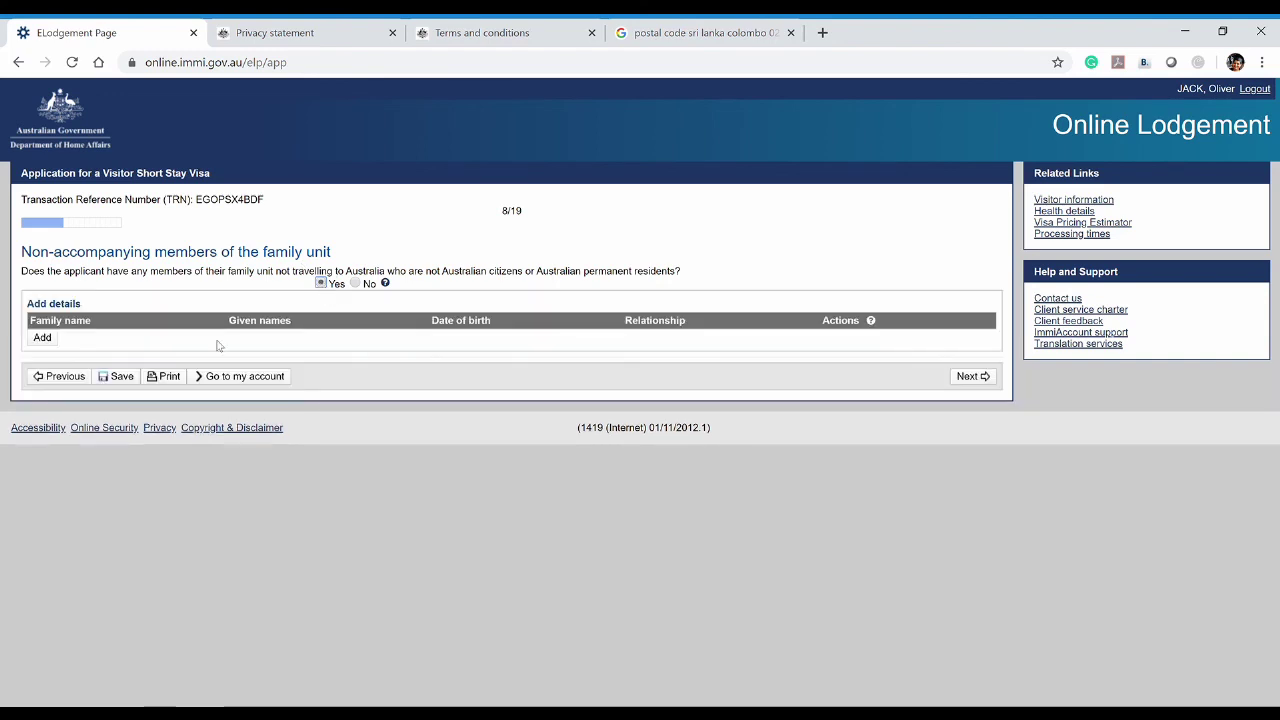
click(355, 284)
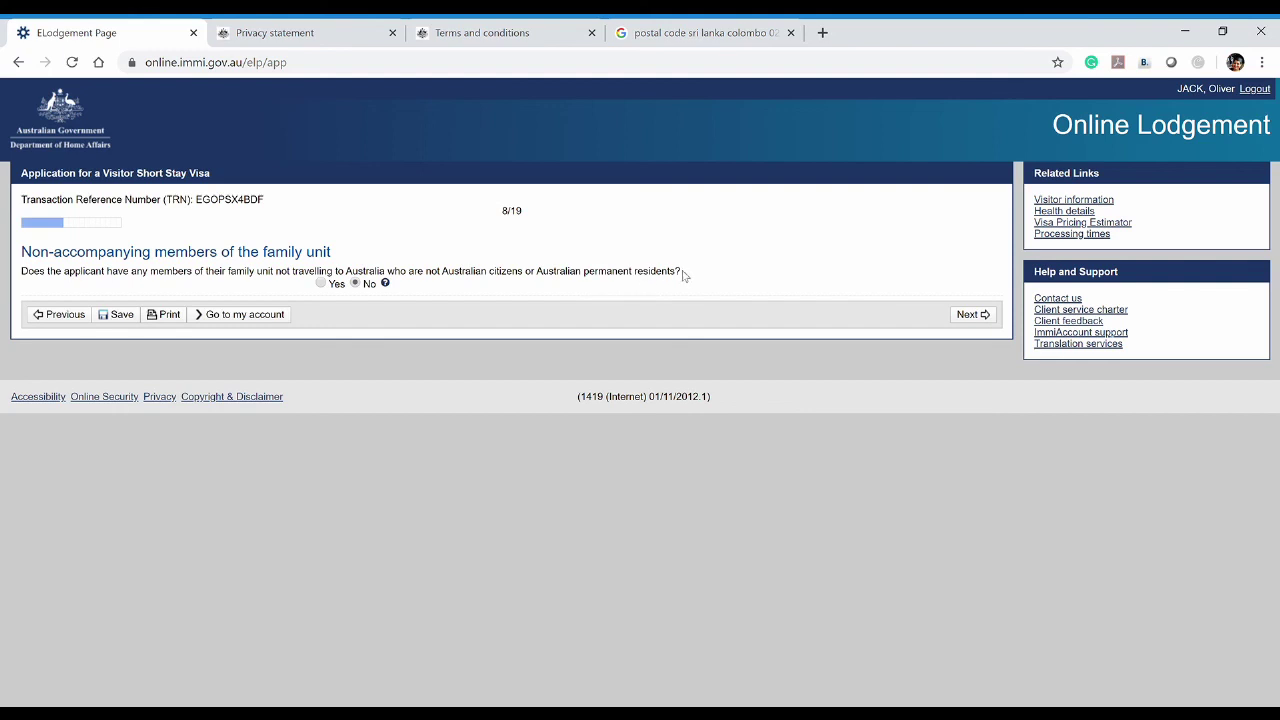
drag(683, 275, 427, 283)
click(427, 275)
click(321, 284)
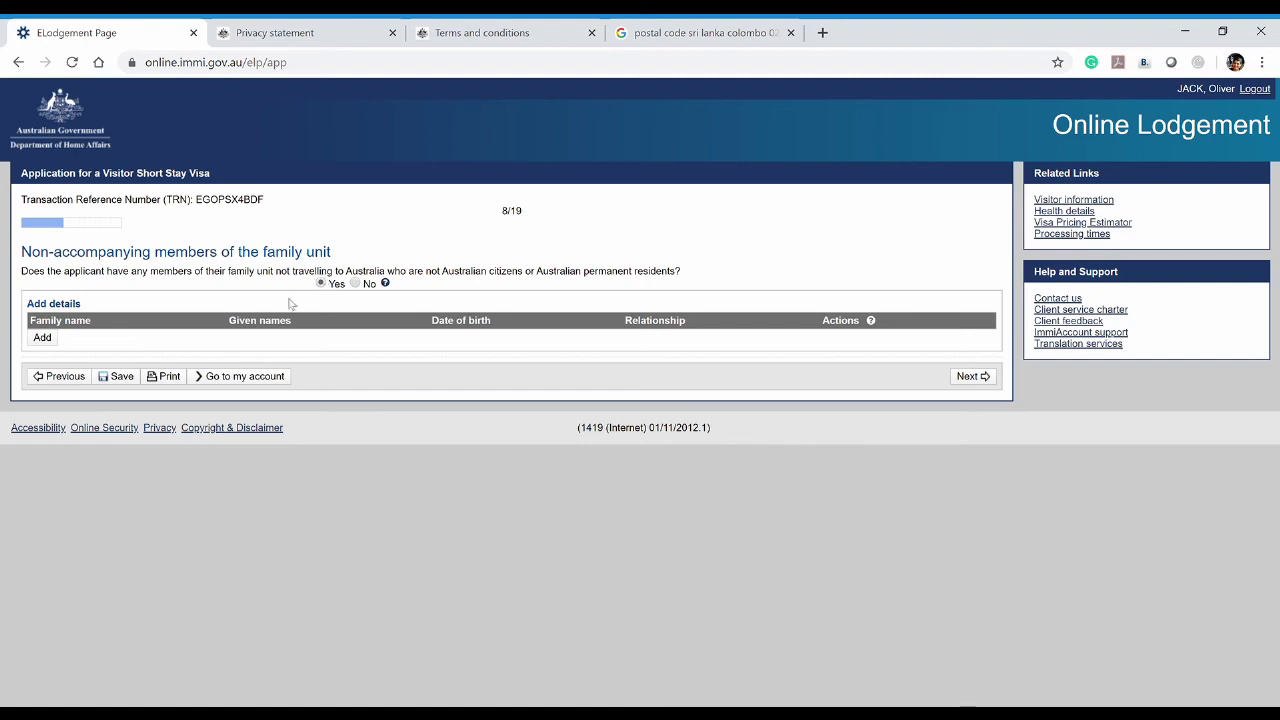
click(42, 338)
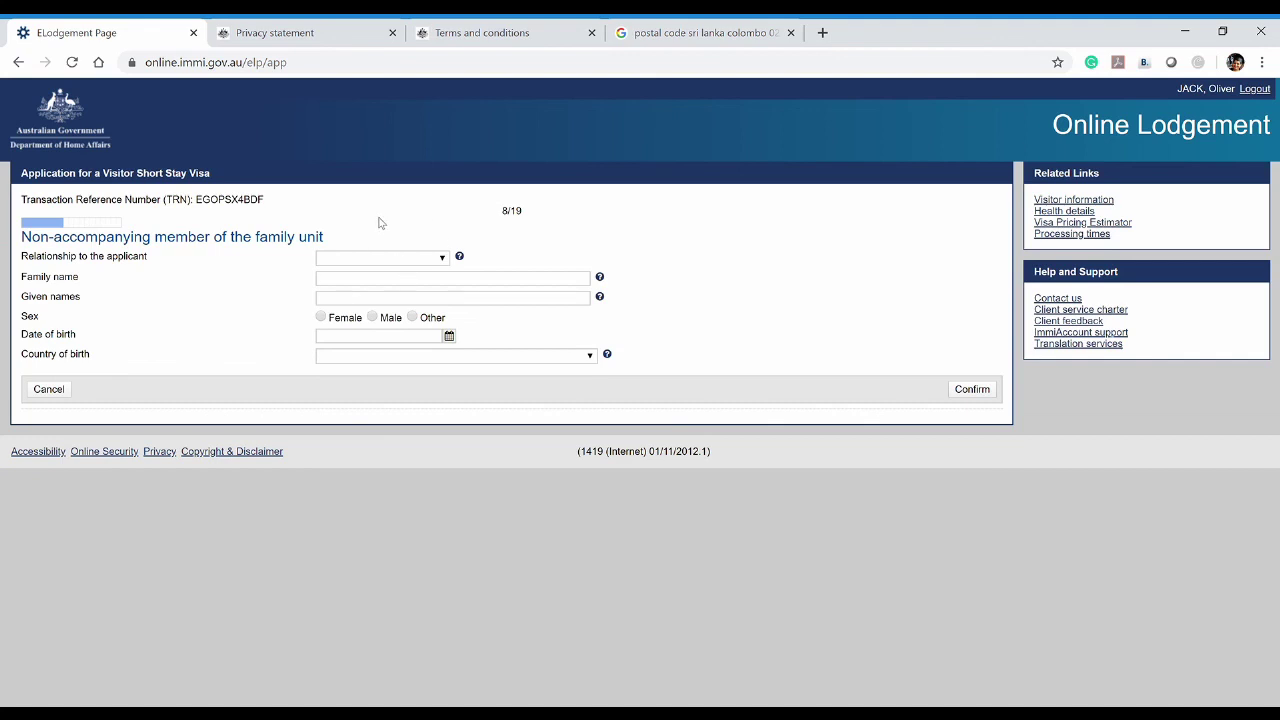
Set the relationship to Parent and sex to Female, visiting the name, birth date and country fields
click(433, 259)
key(p)
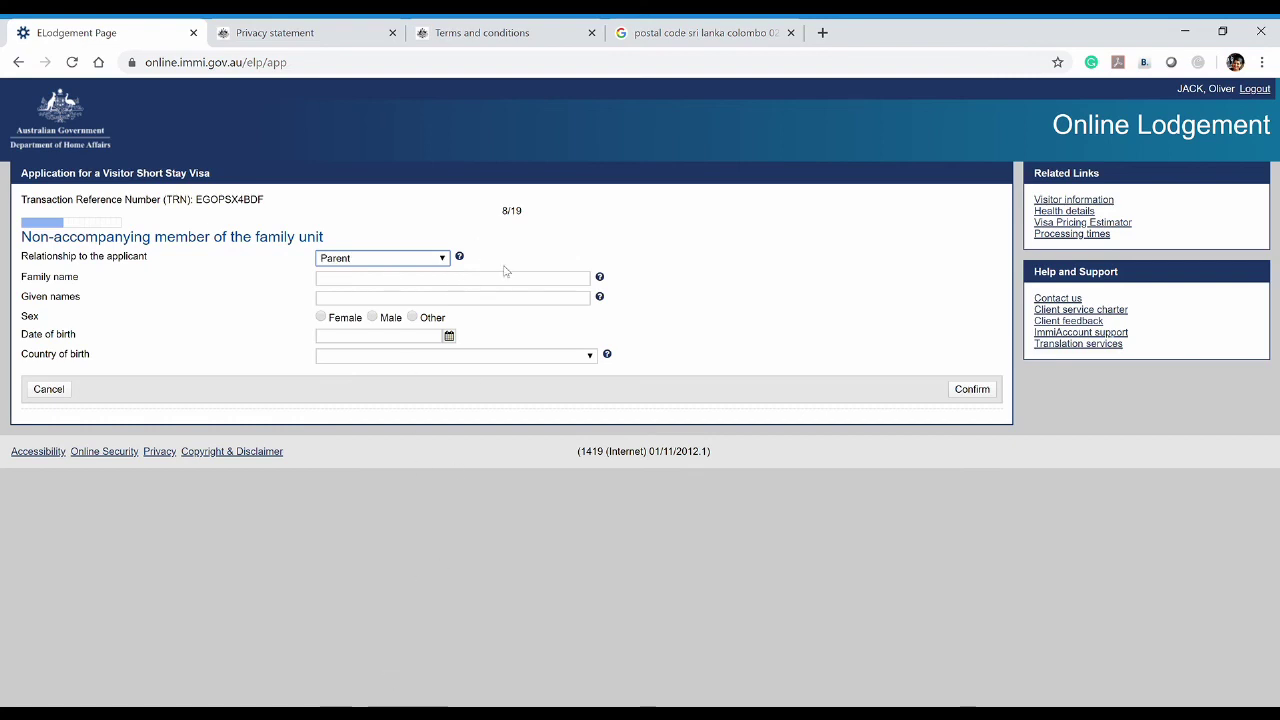
click(587, 283)
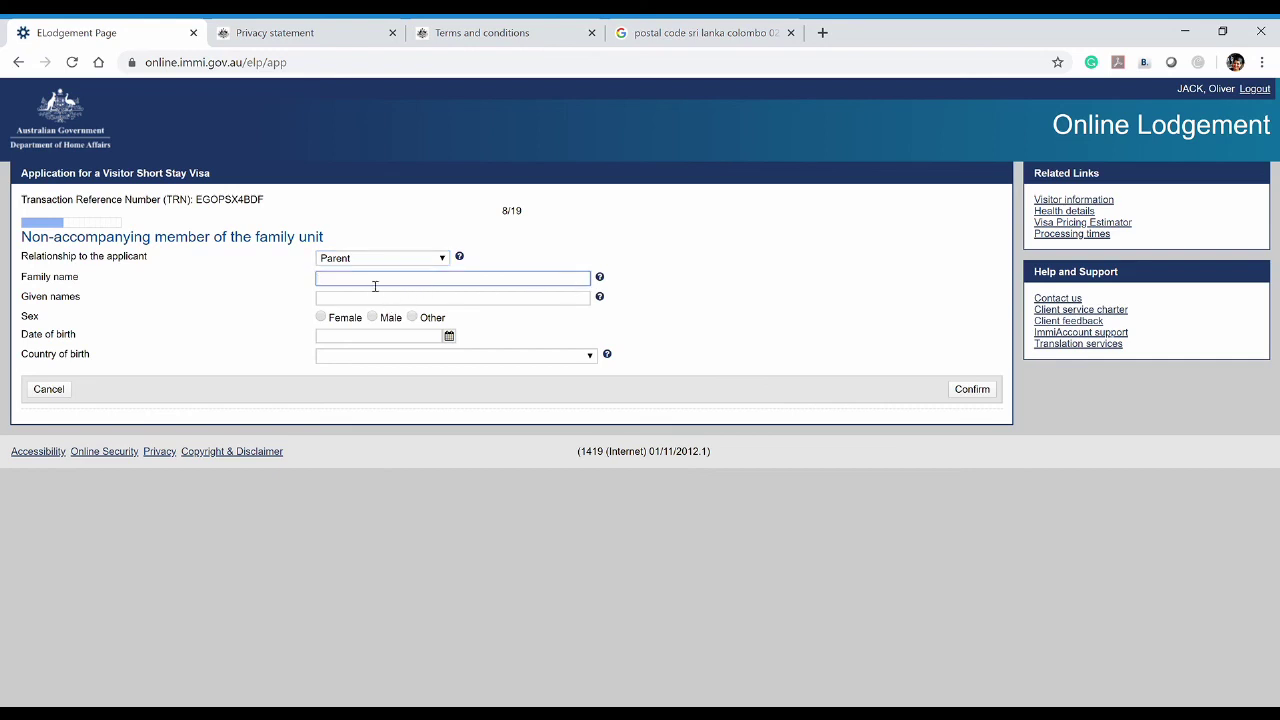
click(361, 300)
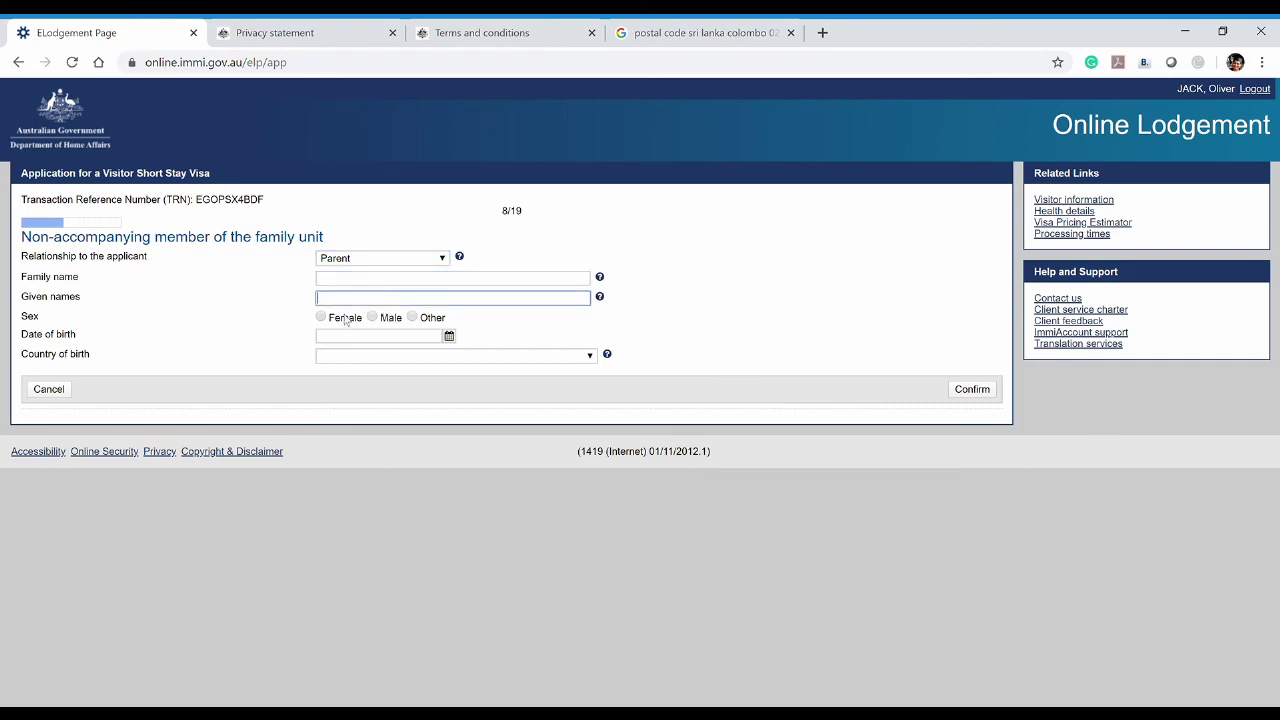
click(321, 318)
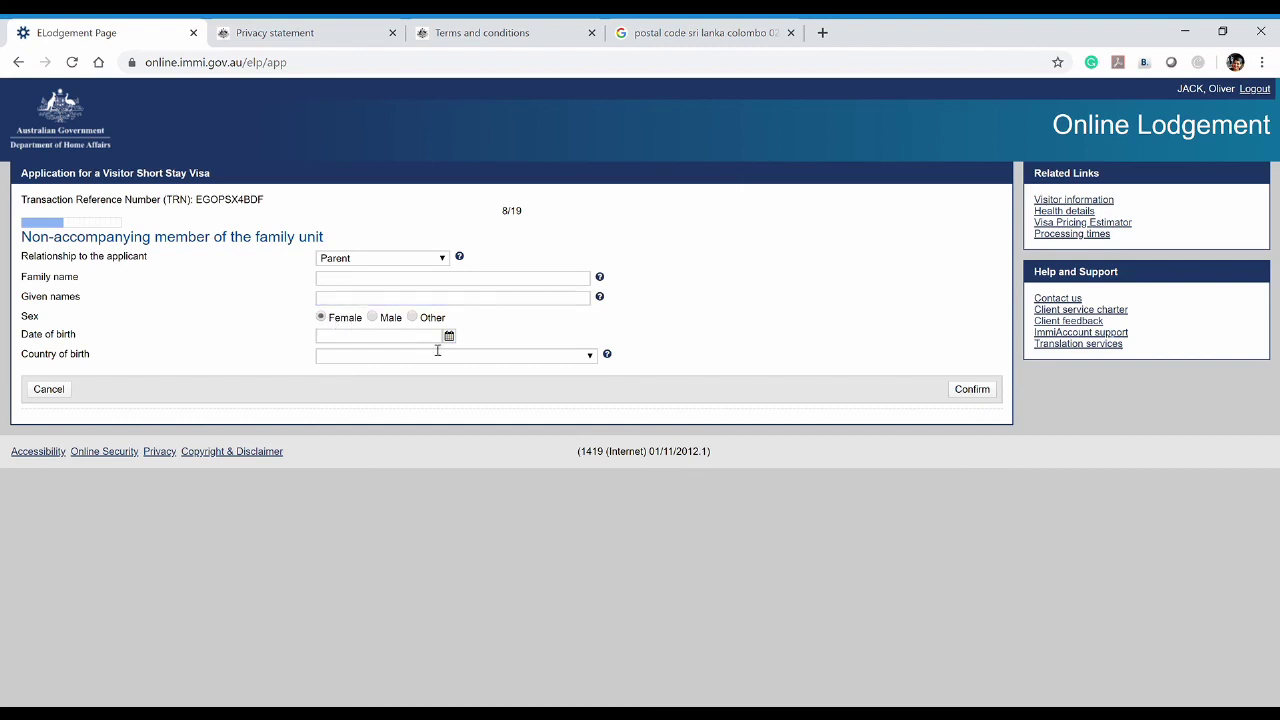
click(425, 340)
click(420, 362)
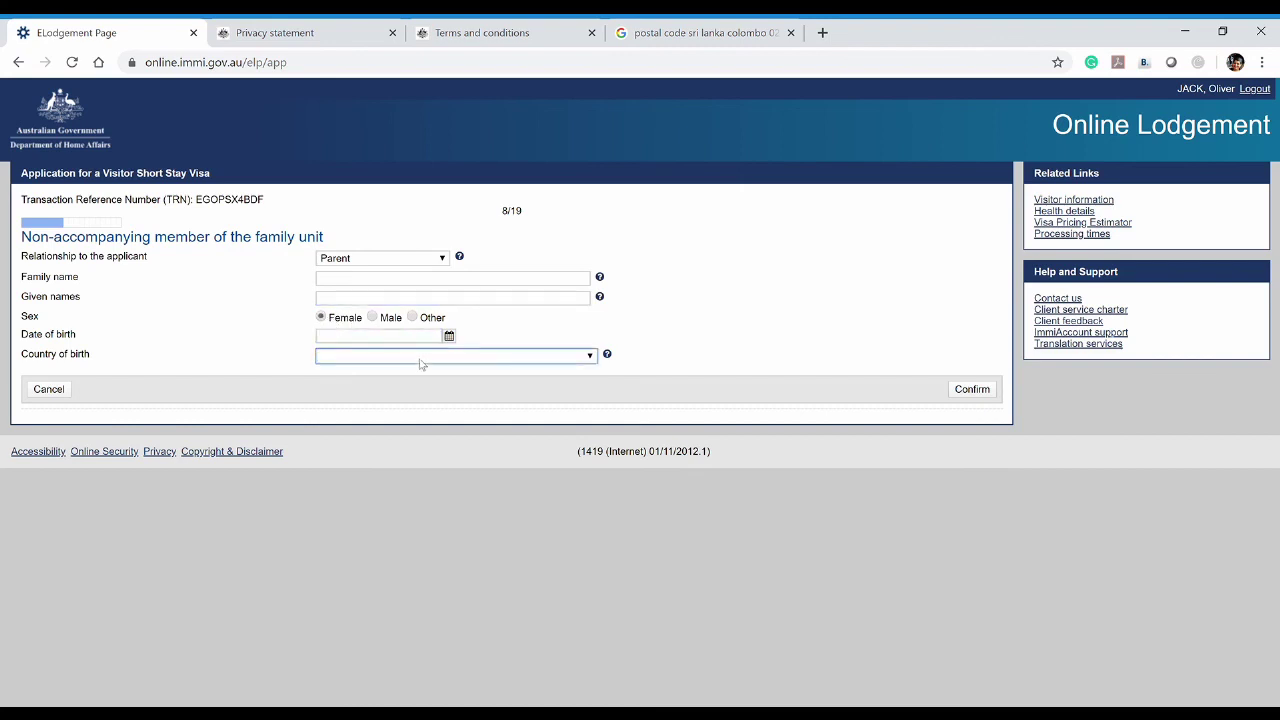
click(758, 344)
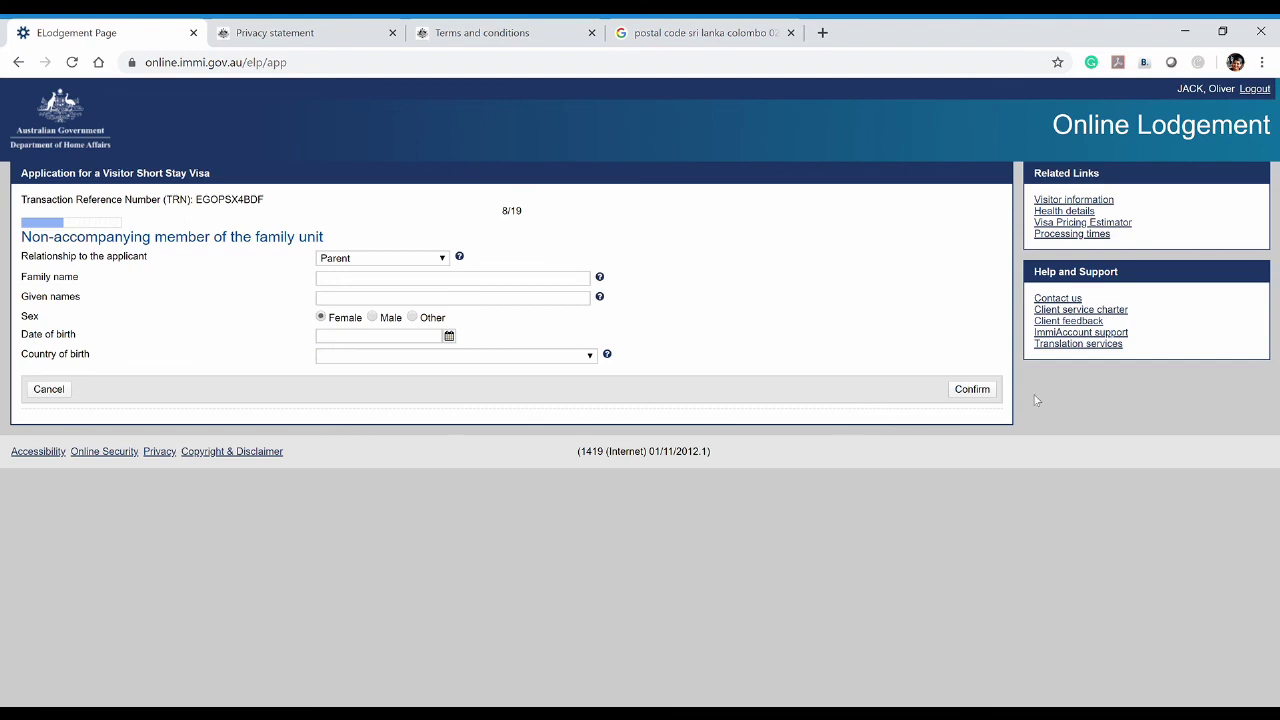
Change the member to Male and Brother, then cancel the form without saving
click(384, 262)
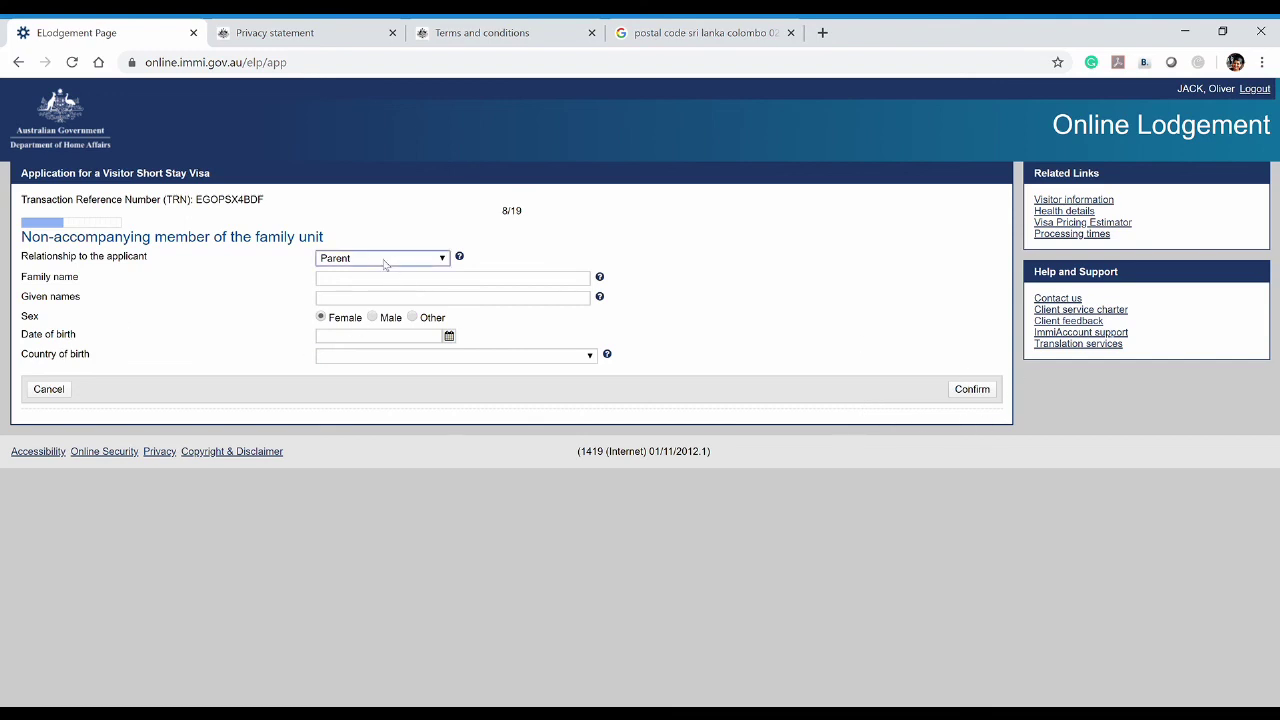
click(345, 287)
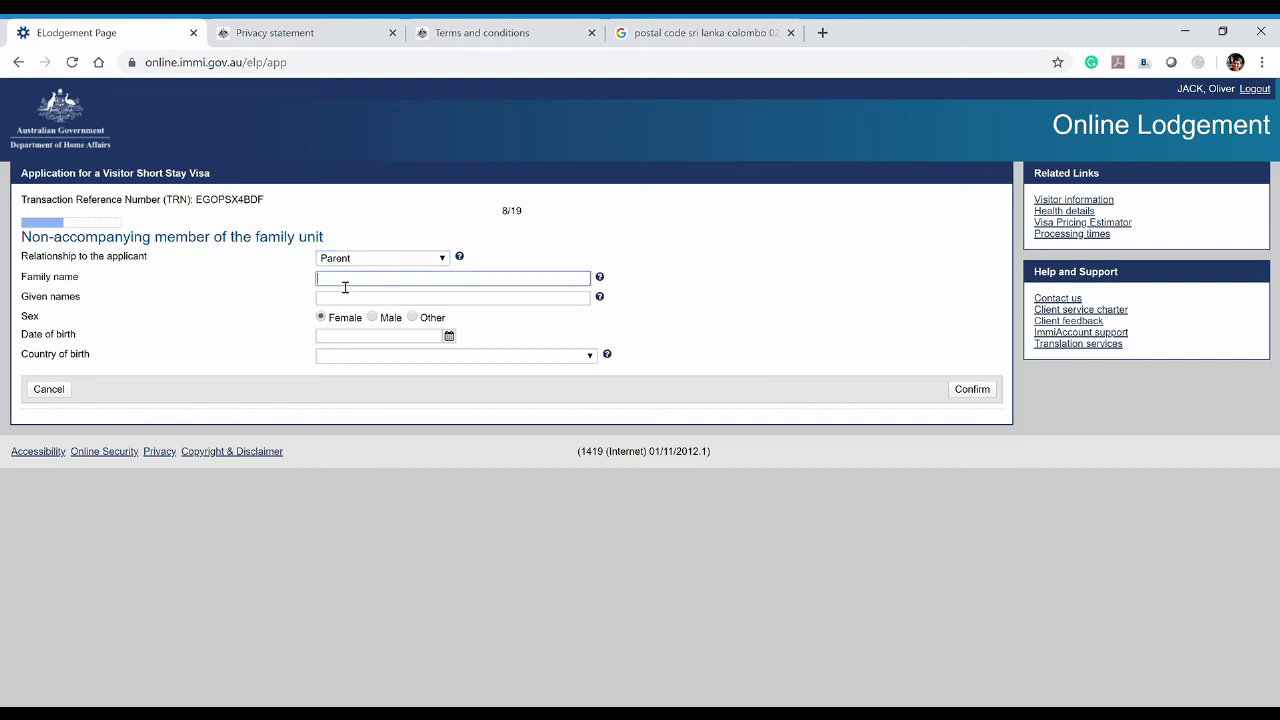
click(338, 298)
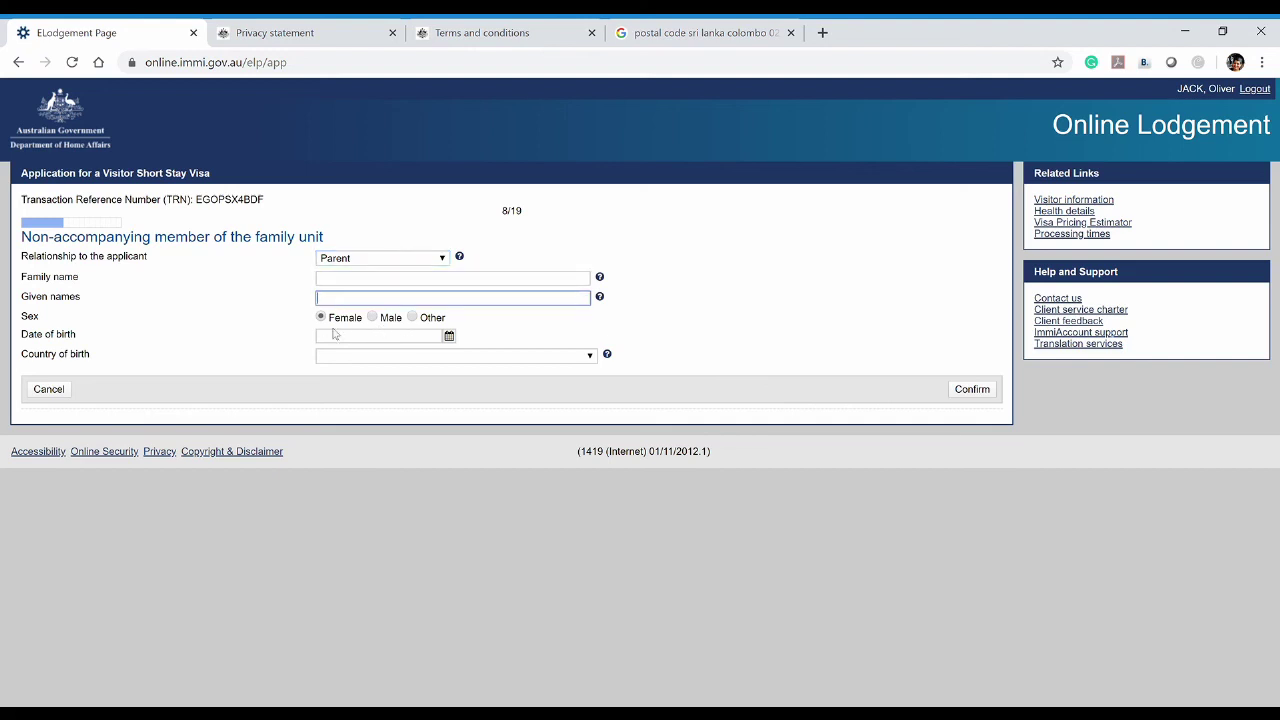
click(375, 317)
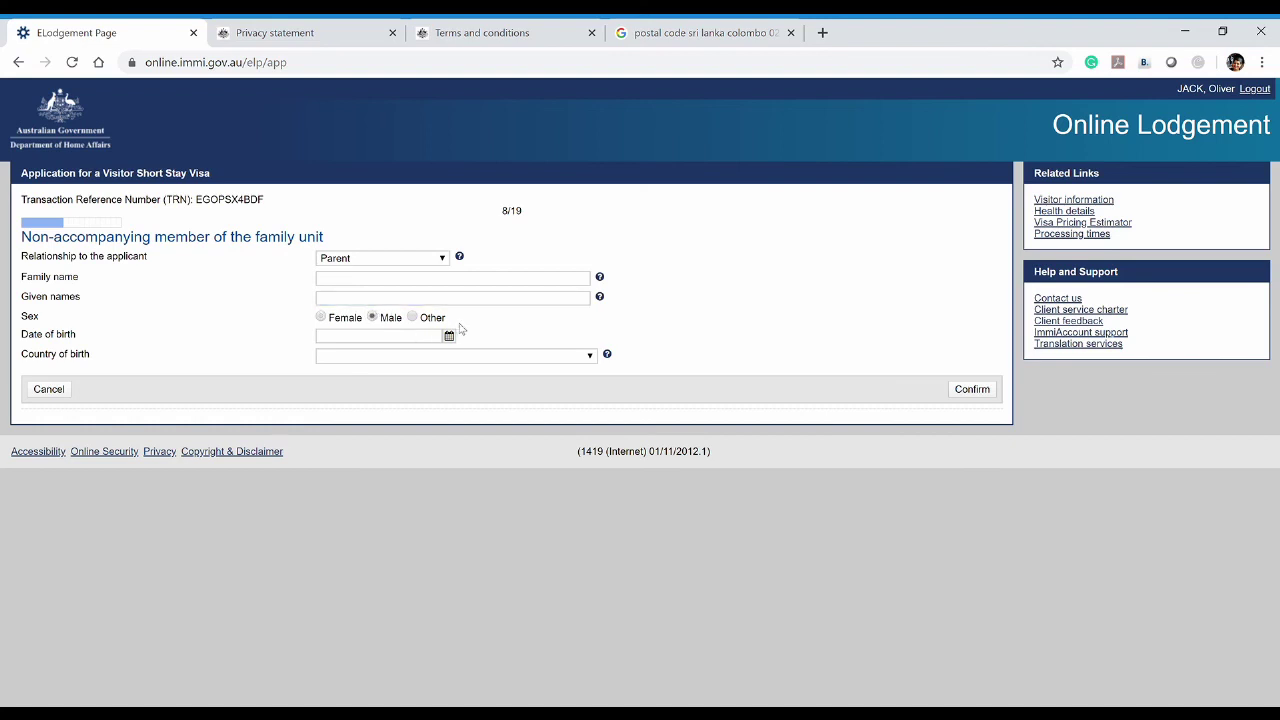
click(592, 356)
click(682, 360)
click(444, 262)
key(b)
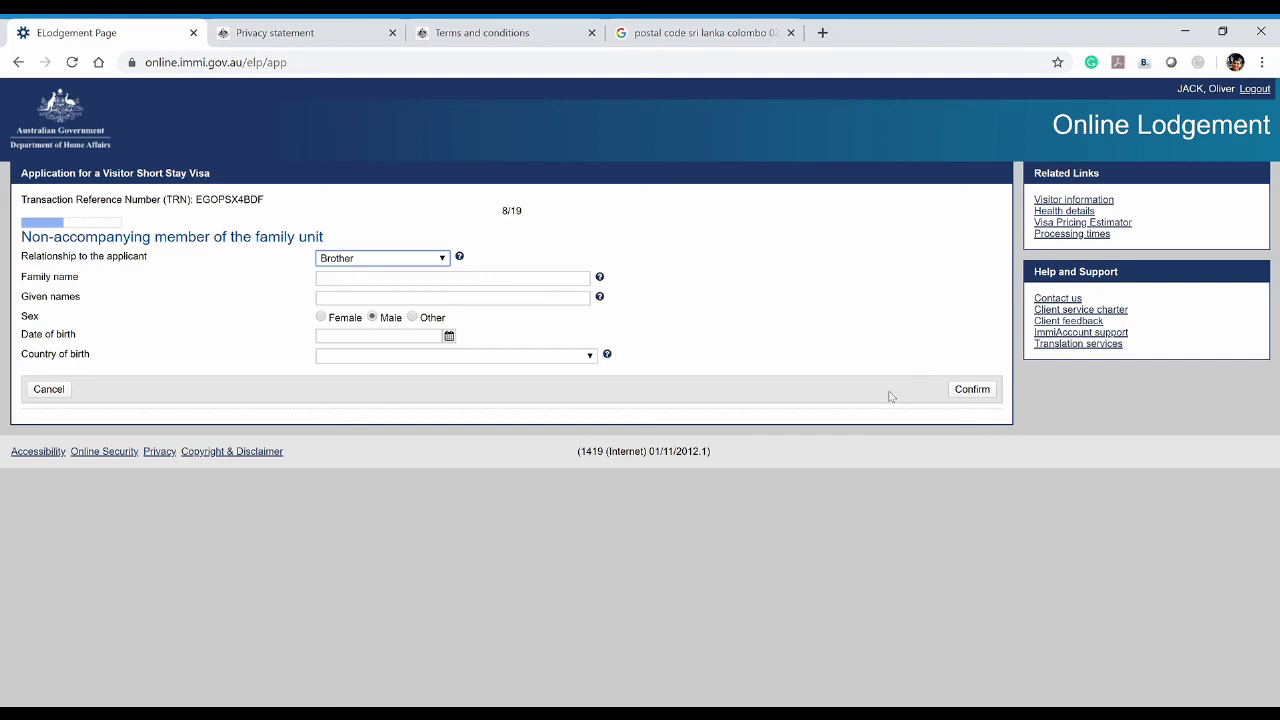
click(48, 392)
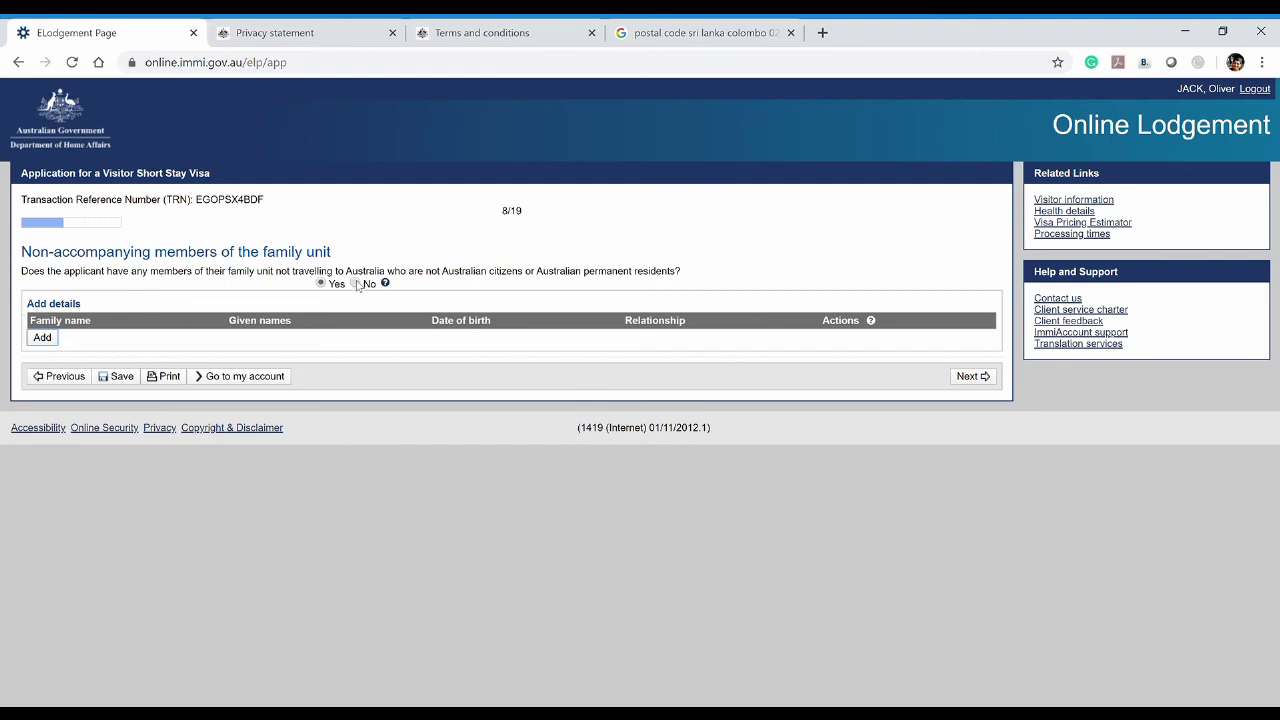
Answer No to non-accompanying family members and continue to page 9, Entry to Australia
click(355, 284)
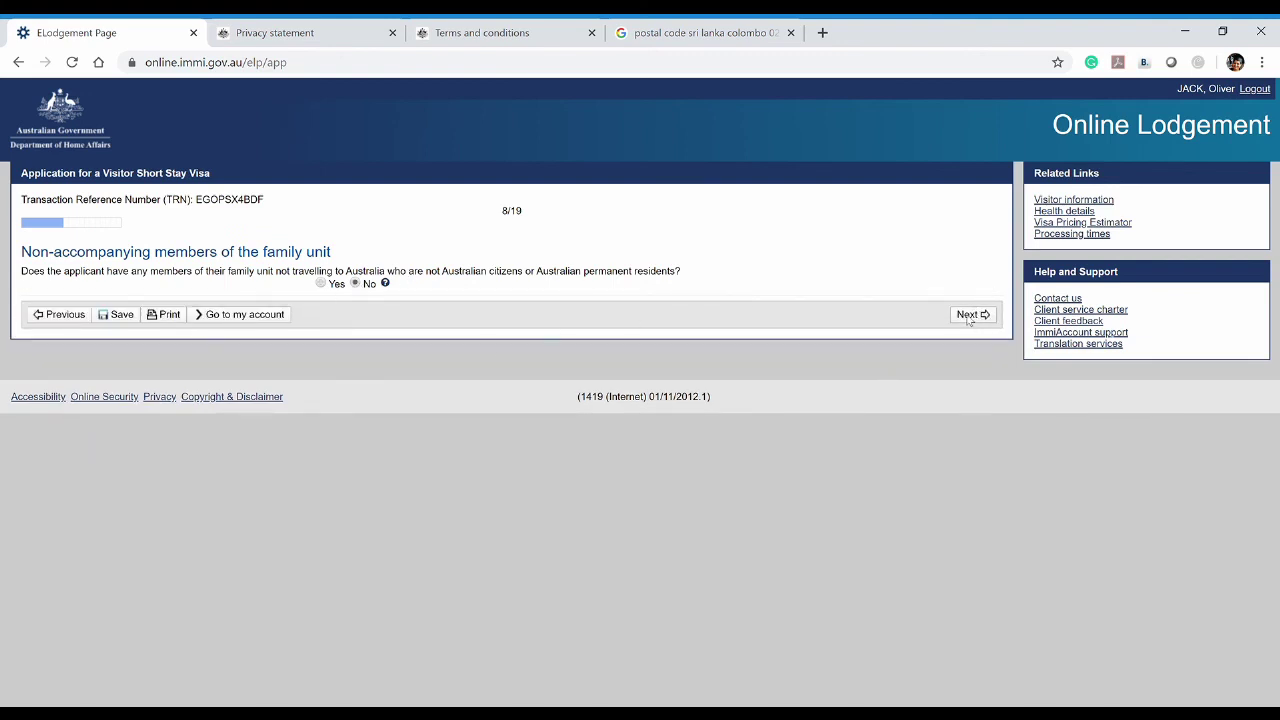
click(968, 316)
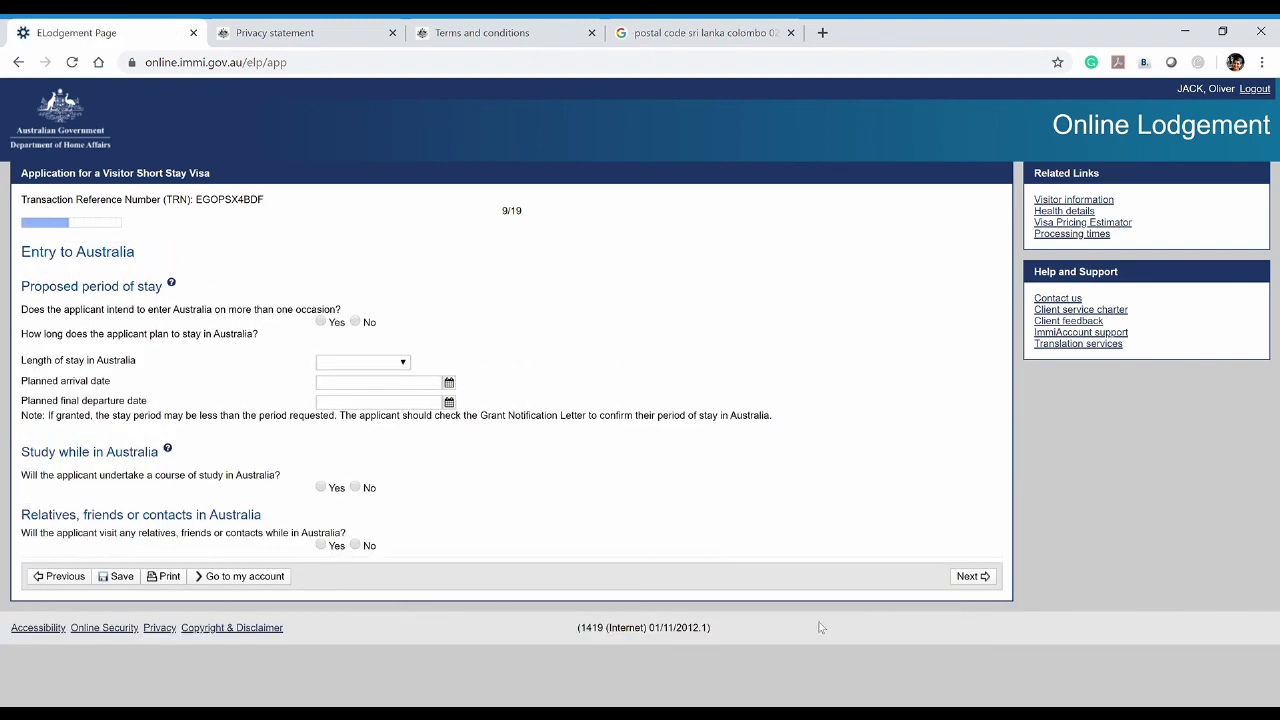